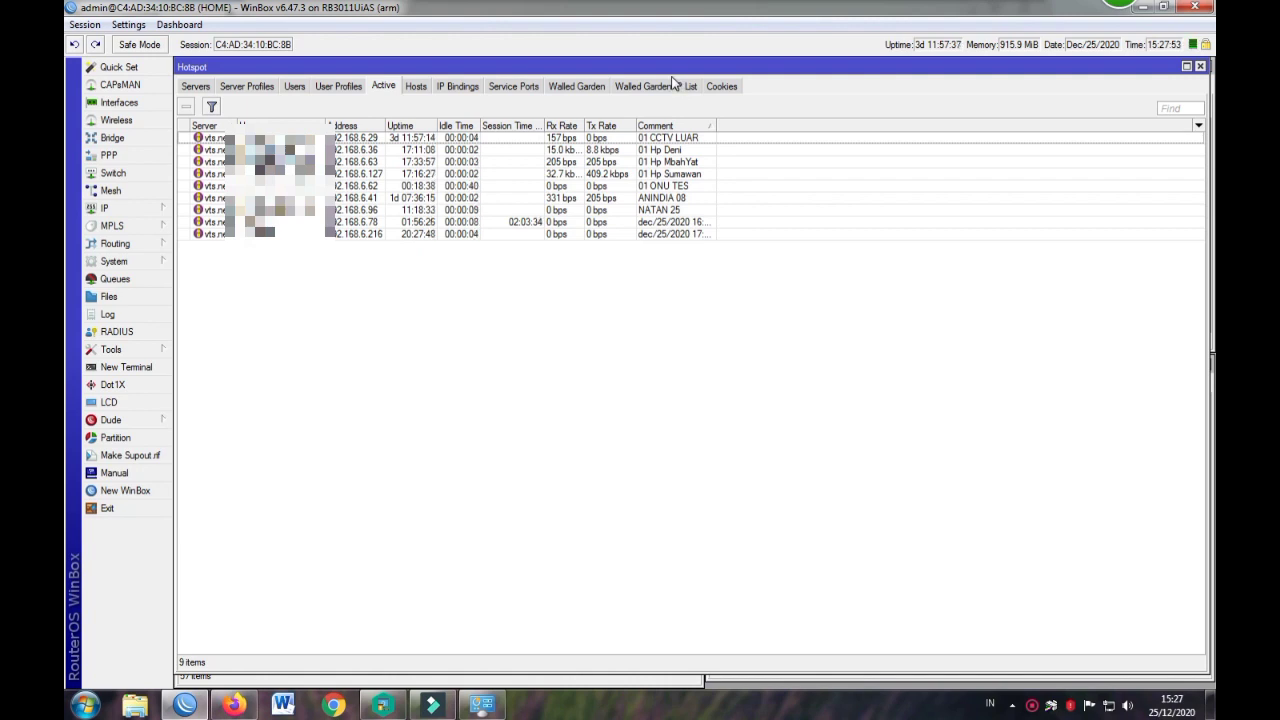
Step: Select the 01 ONU TES session in WinBox, then bring the Firefox EPON management page forward
left_click(387, 188)
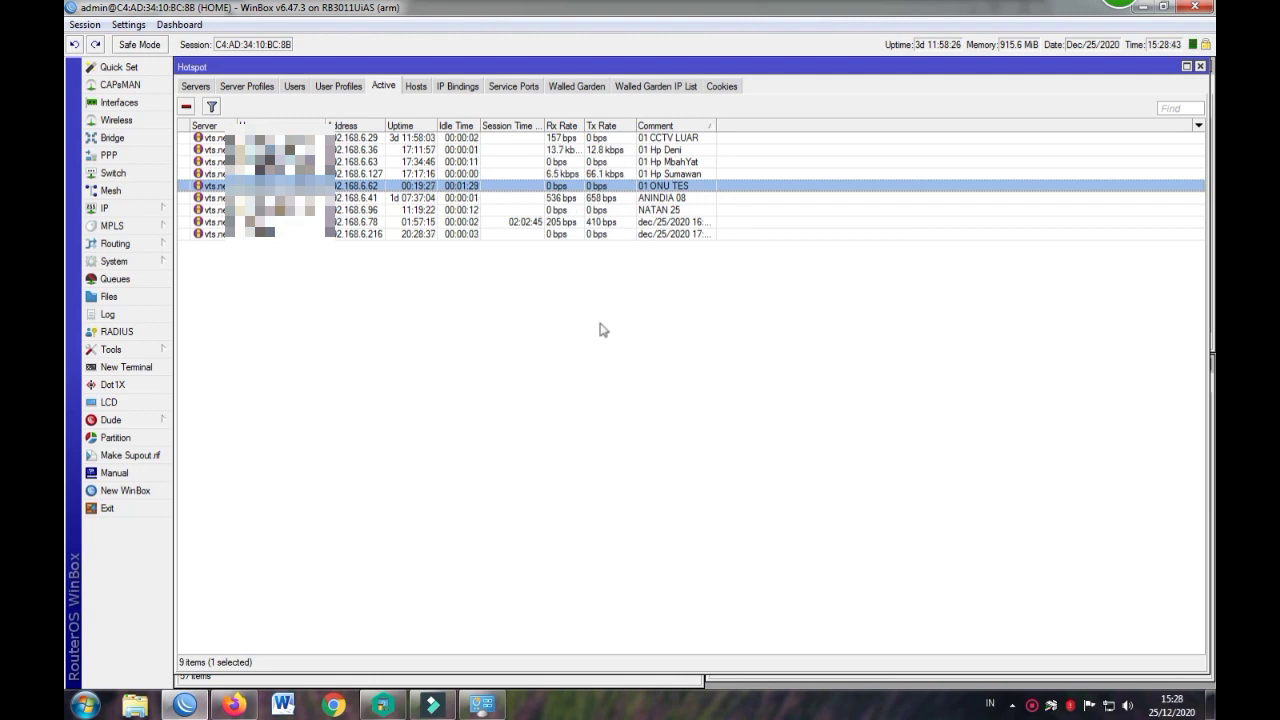
left_click(234, 705)
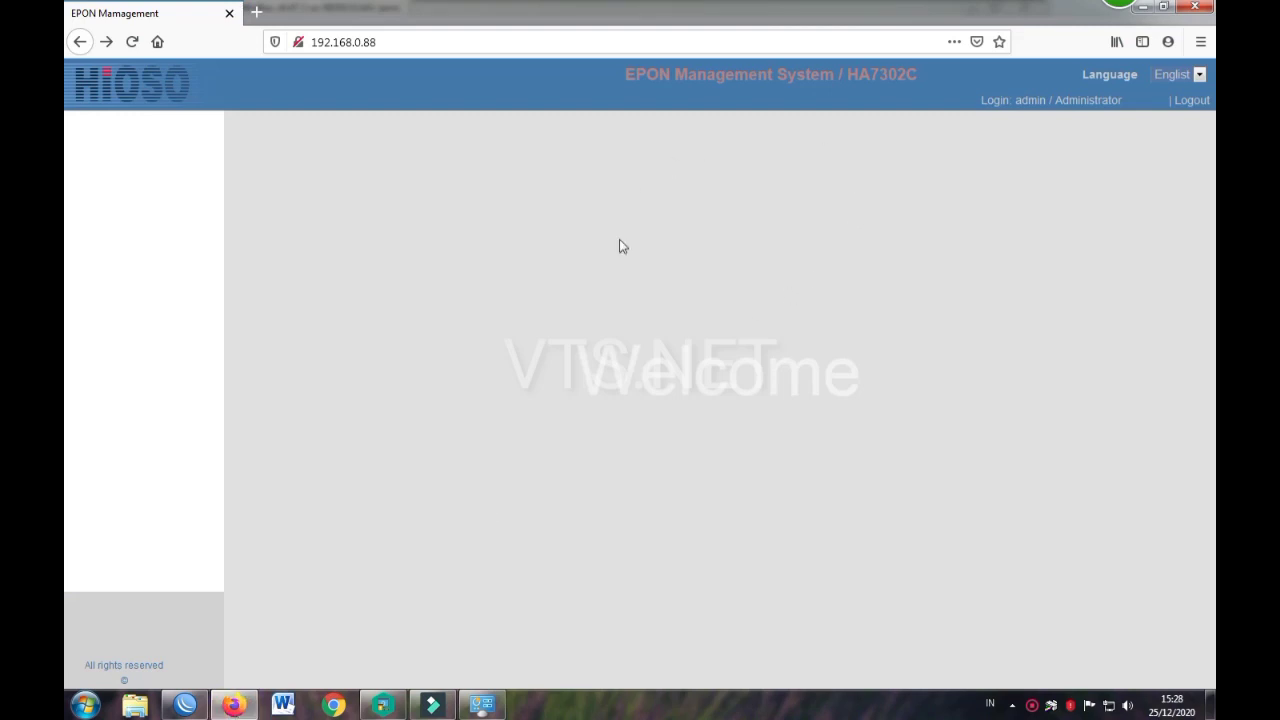
Step: Check the 192.168.0.88 address, then show the Network 5 connection status from the tray
left_click(383, 42)
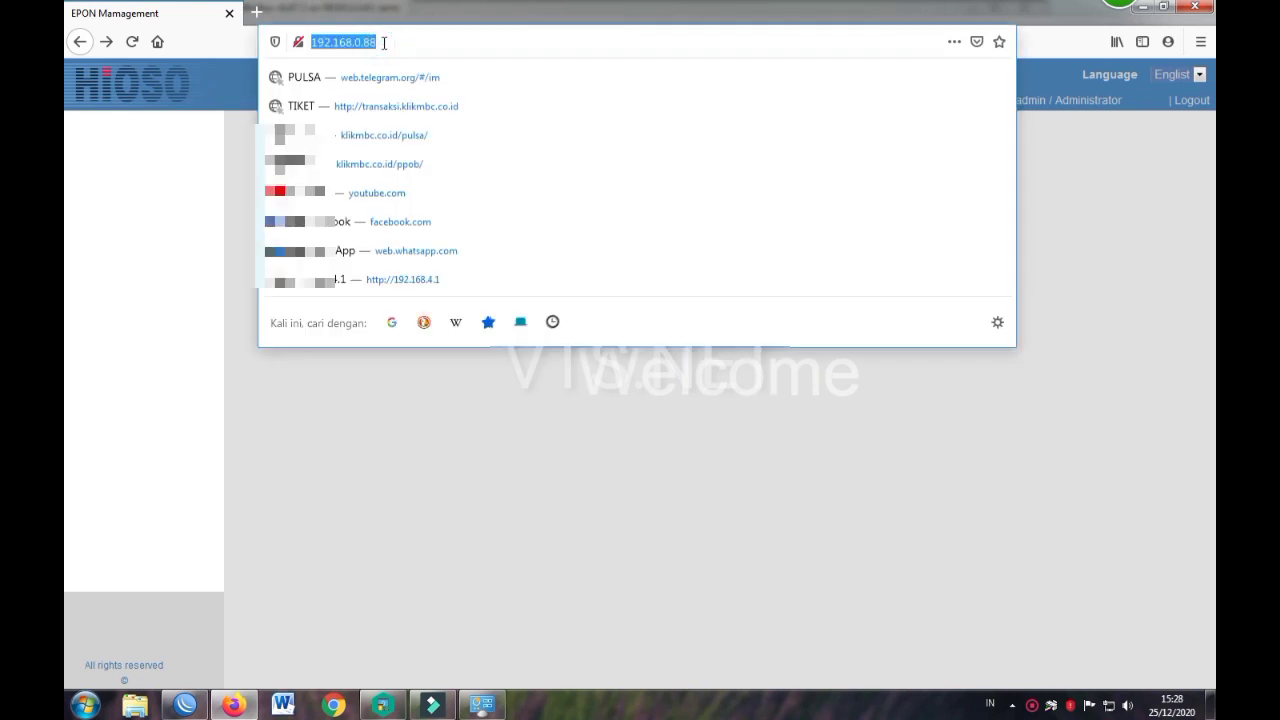
left_click(383, 42)
left_click(179, 155)
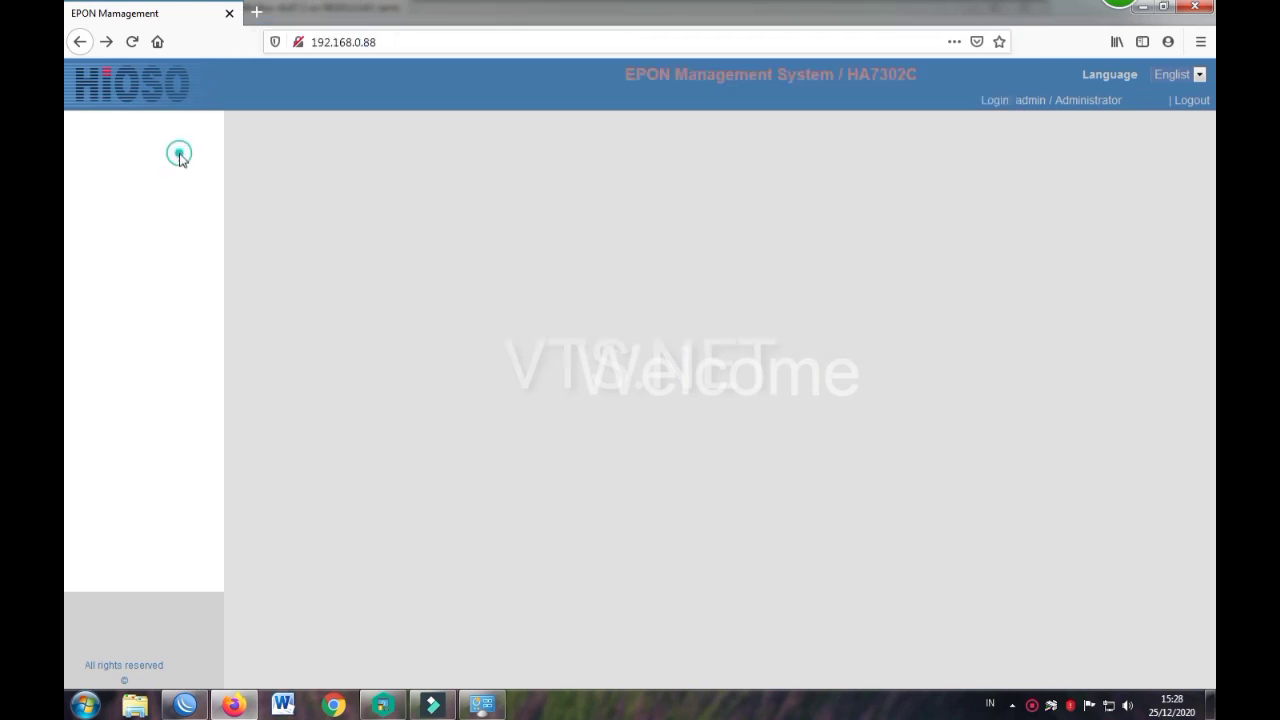
left_click(388, 42)
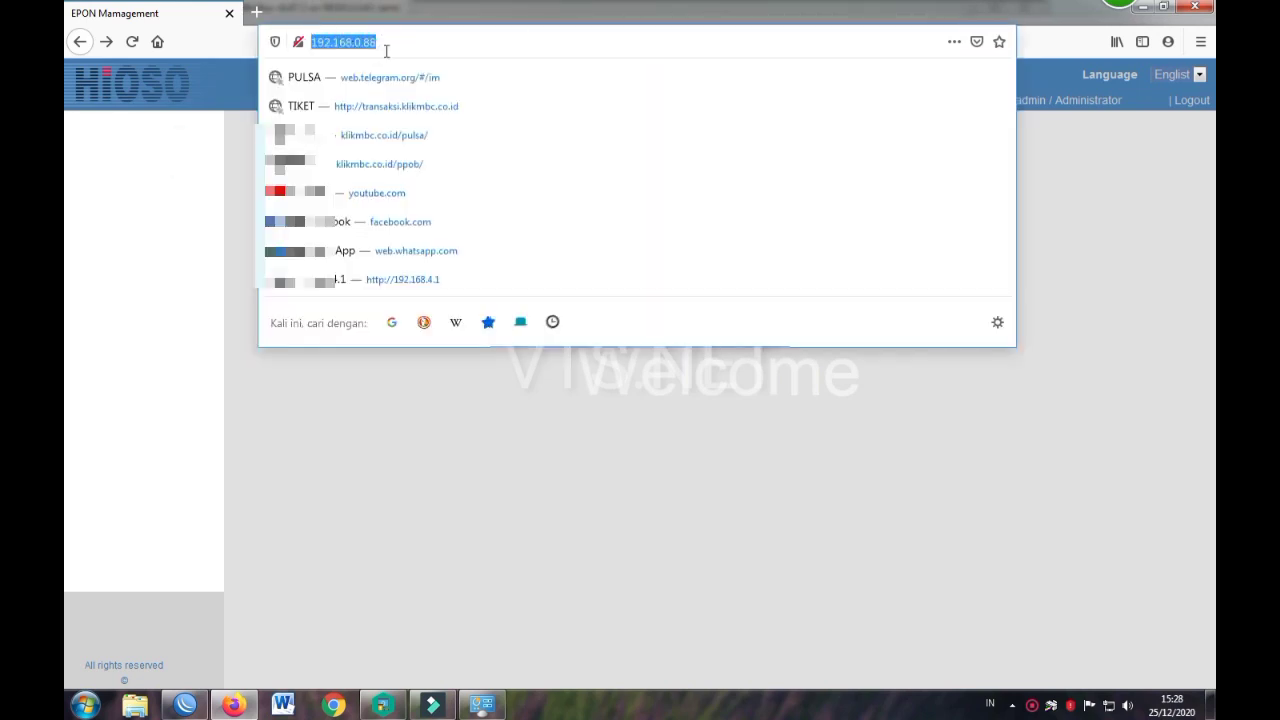
left_click(420, 46)
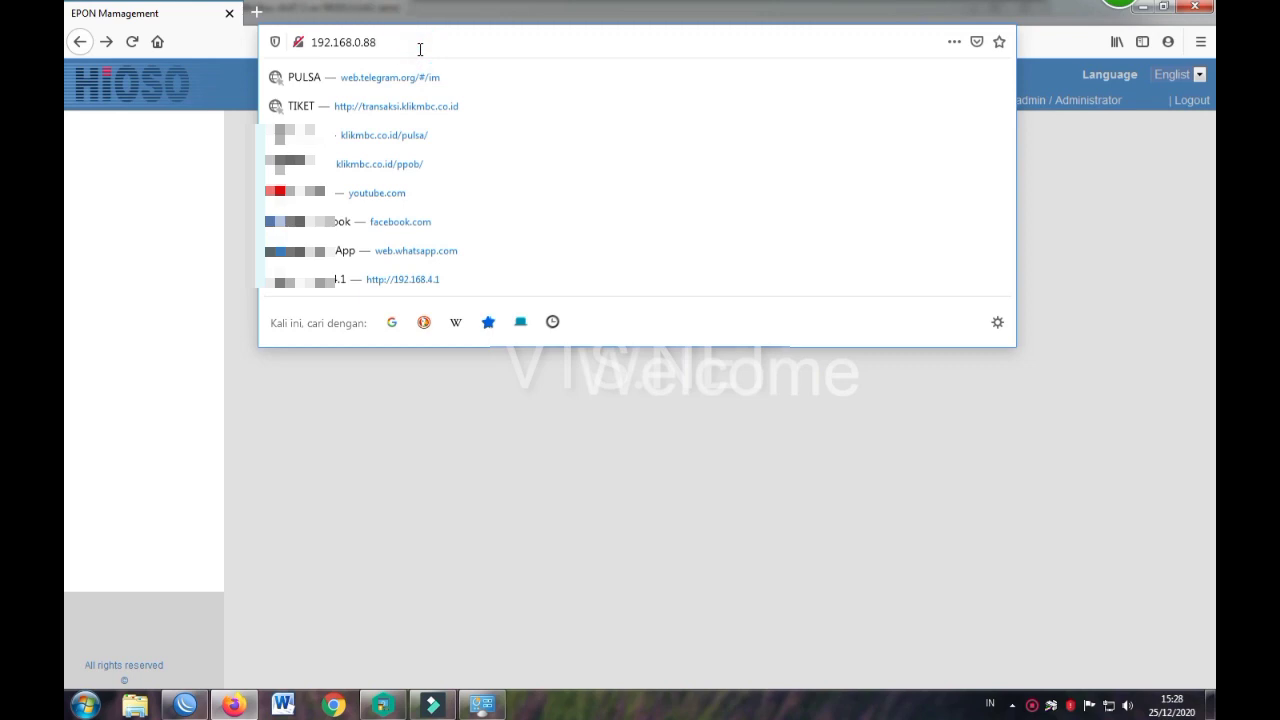
left_click(966, 446)
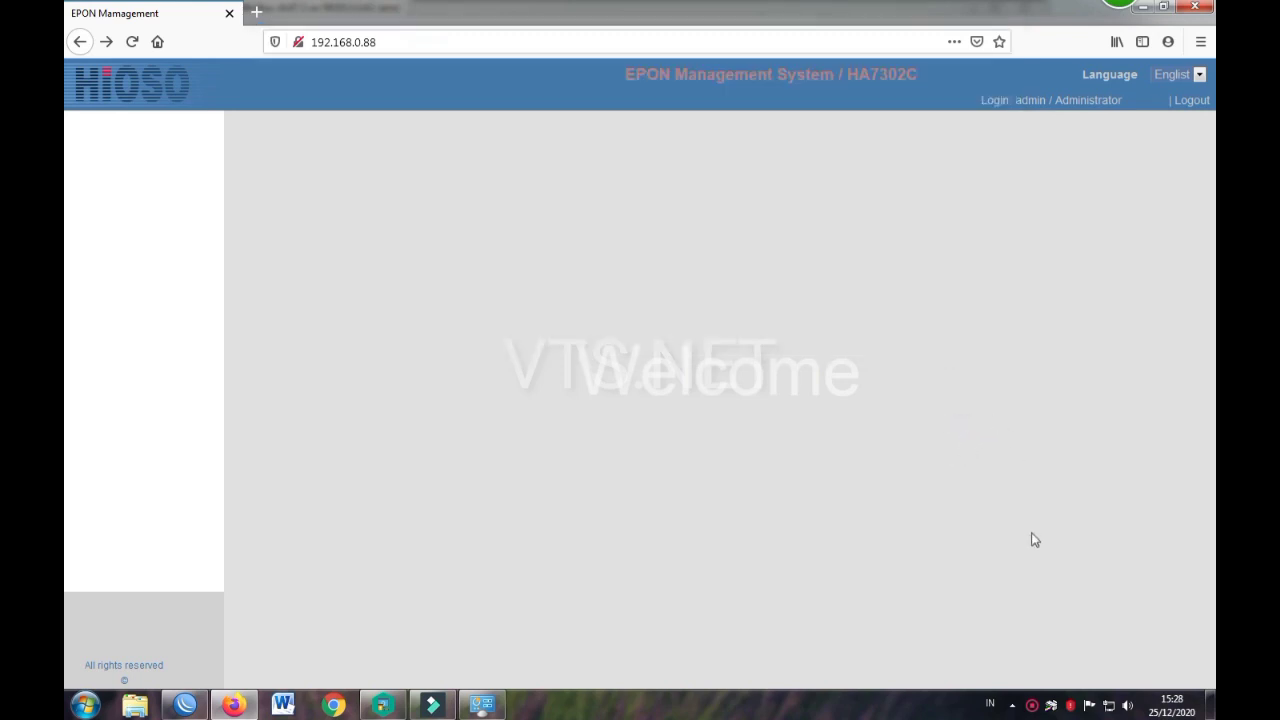
left_click(1110, 707)
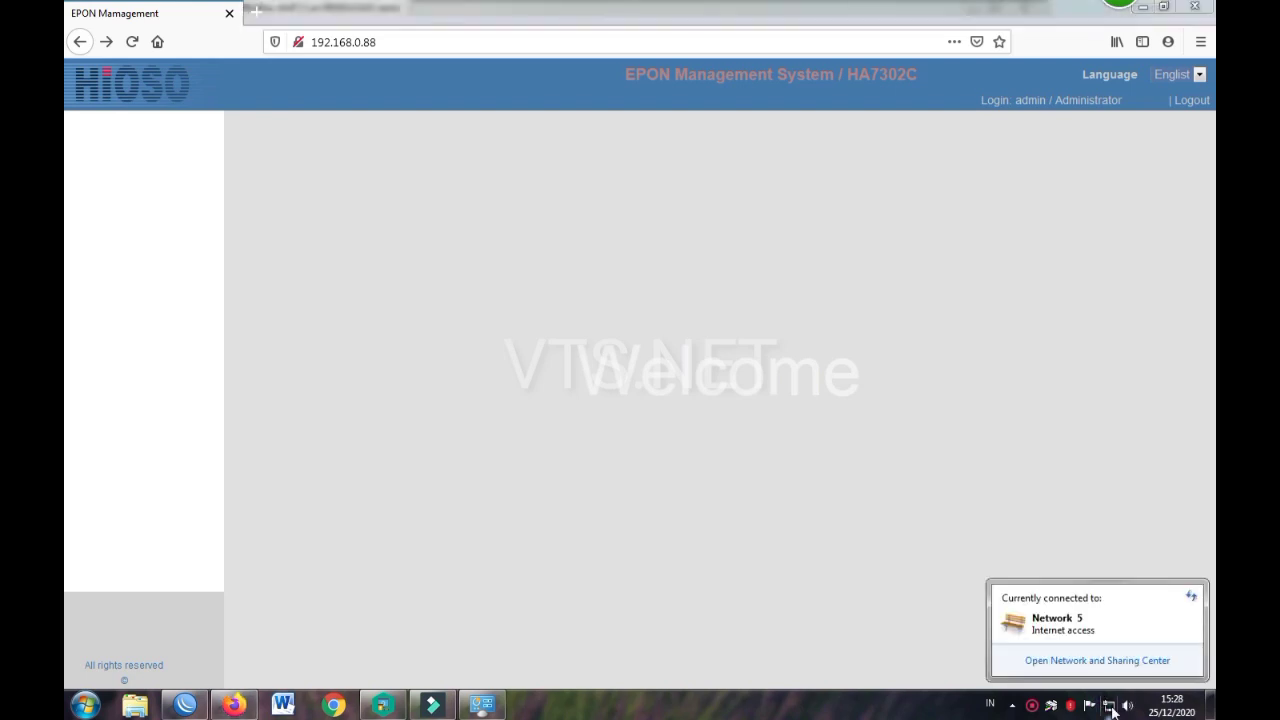
left_click(1086, 660)
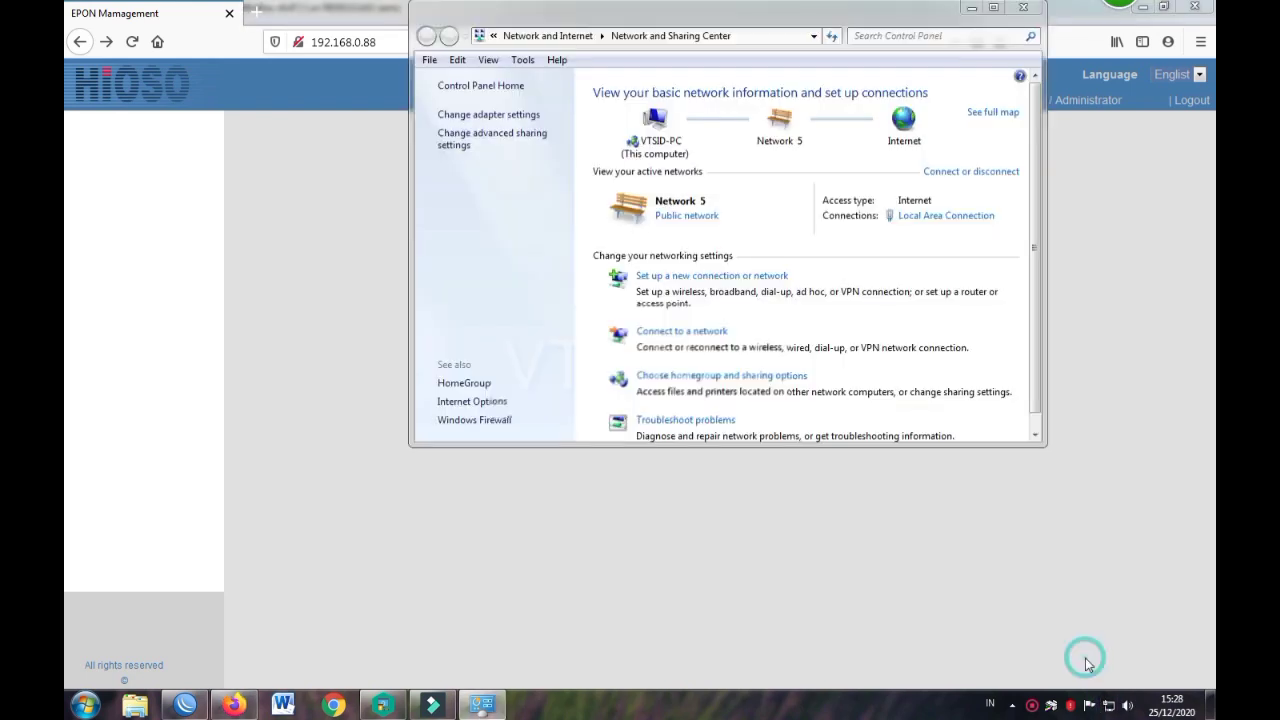
left_click(941, 220)
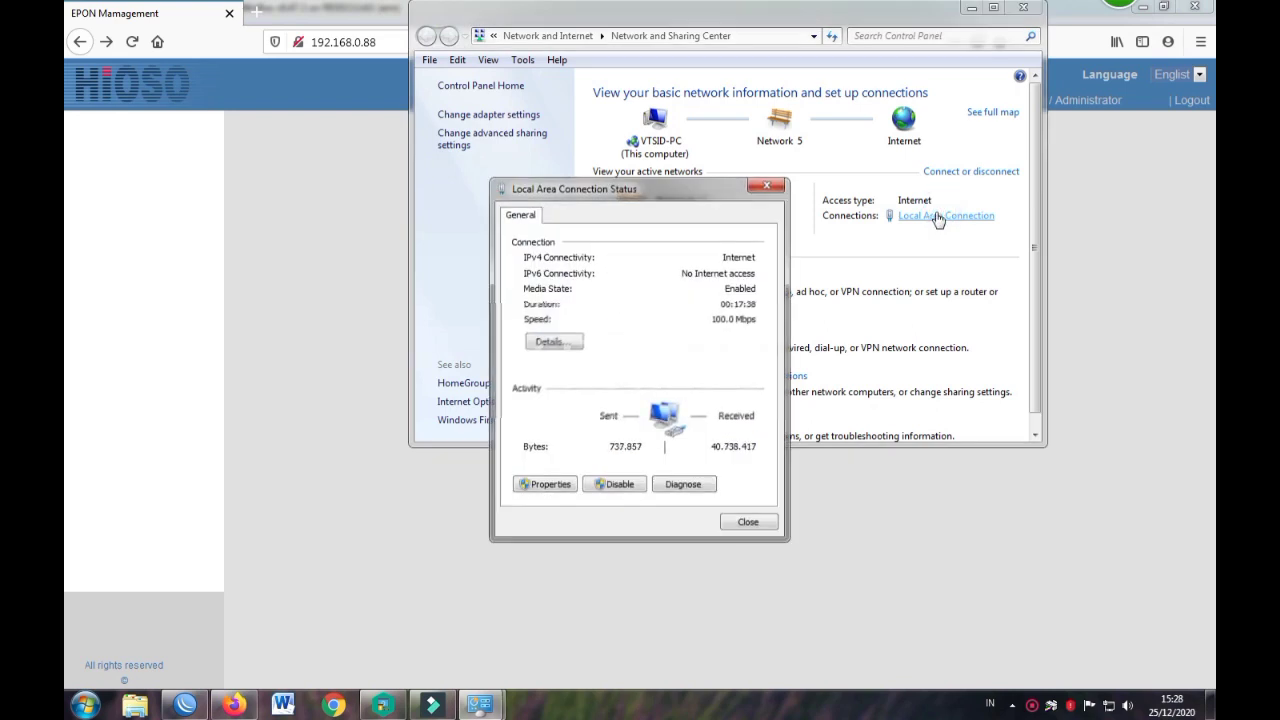
left_click(537, 486)
double_click(640, 388)
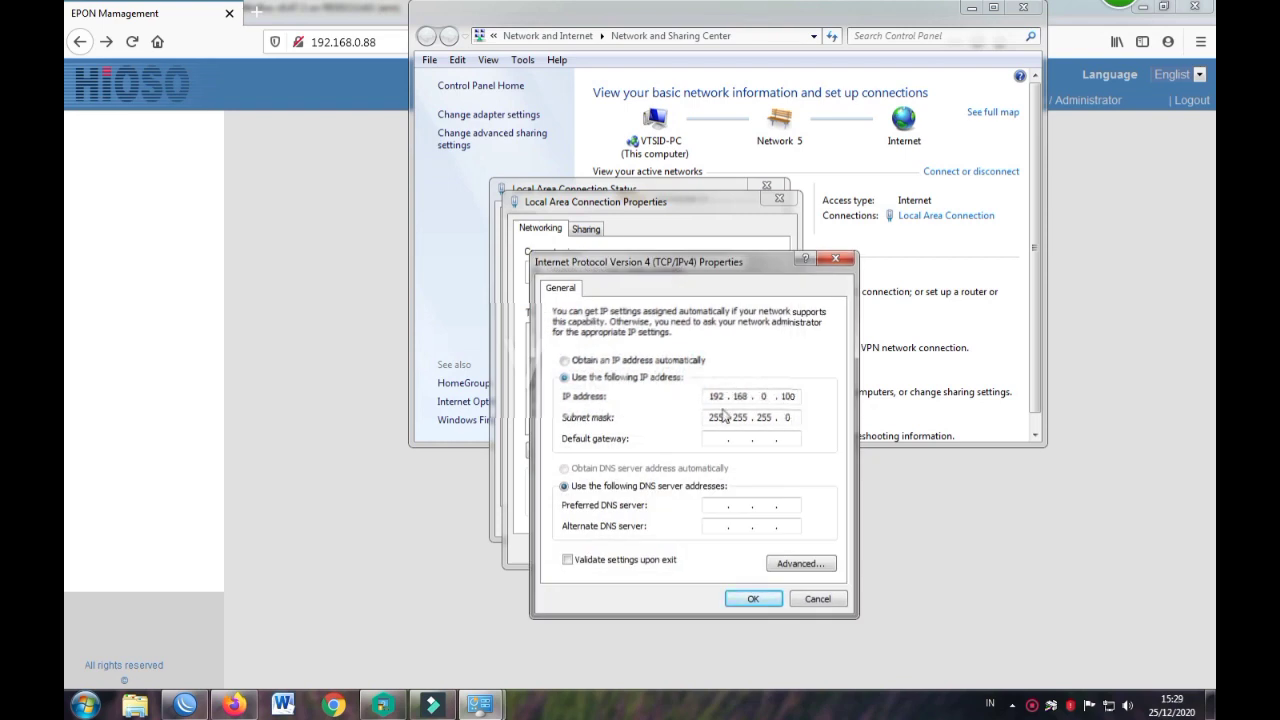
left_click(836, 259)
left_click(779, 198)
left_click(766, 186)
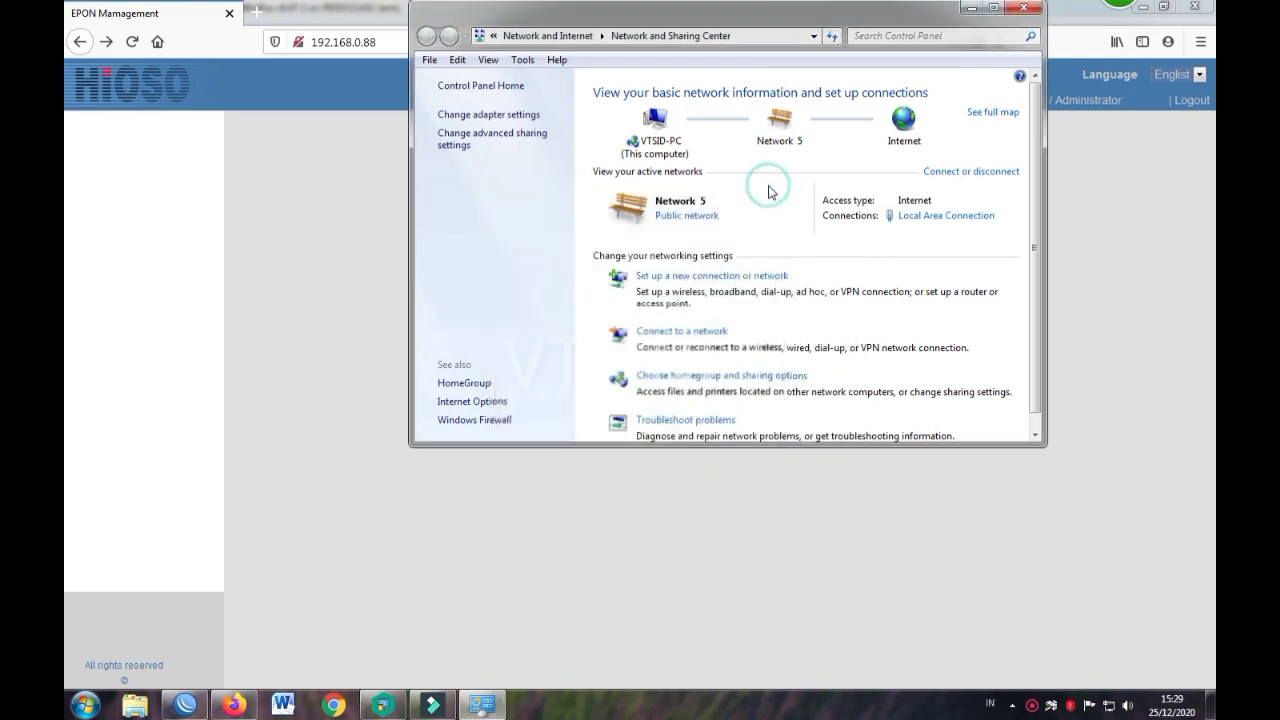
left_click(337, 259)
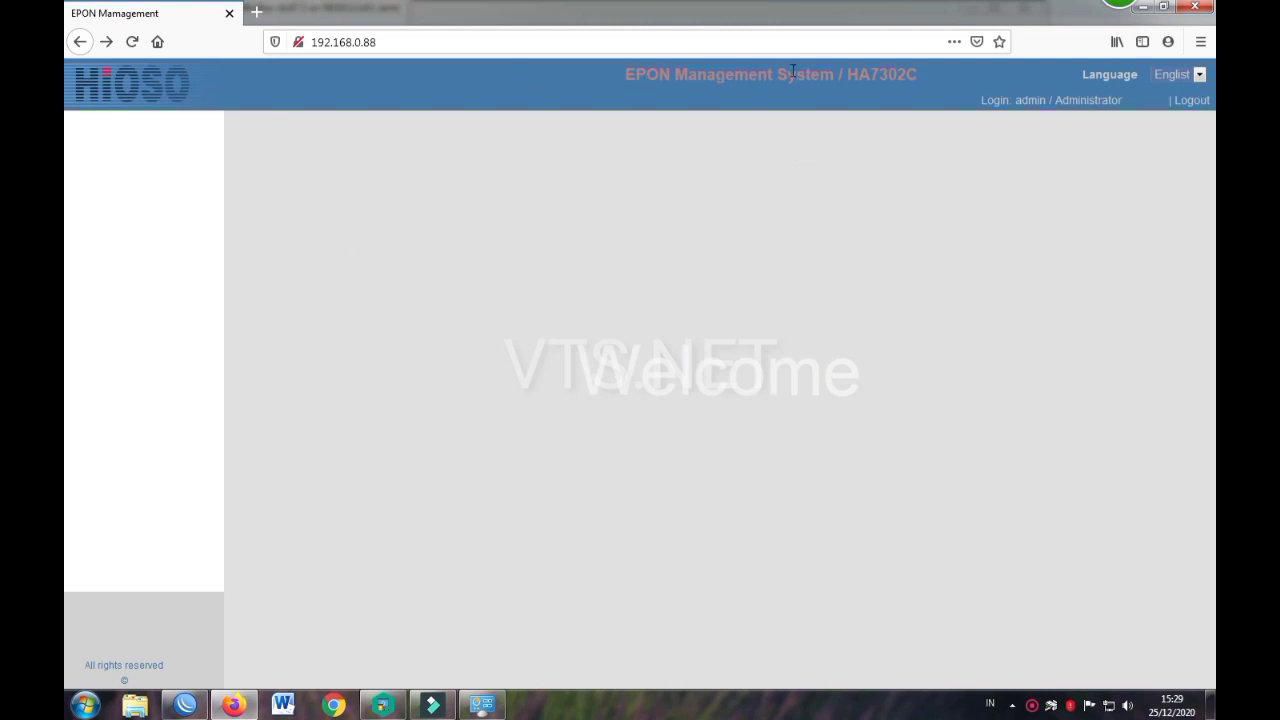
Step: Reload the HA7302C page so its System-to-Rstp Config navigation menu appears
left_click_drag(848, 75, 920, 76)
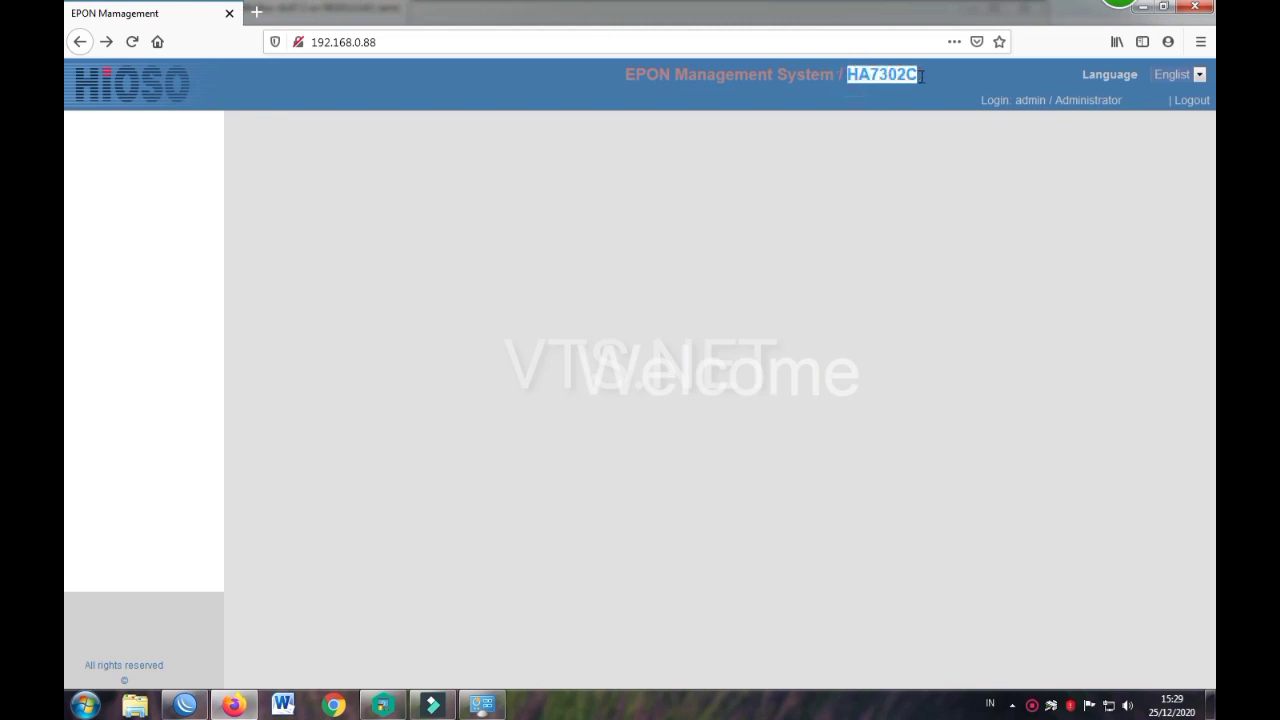
left_click(921, 76)
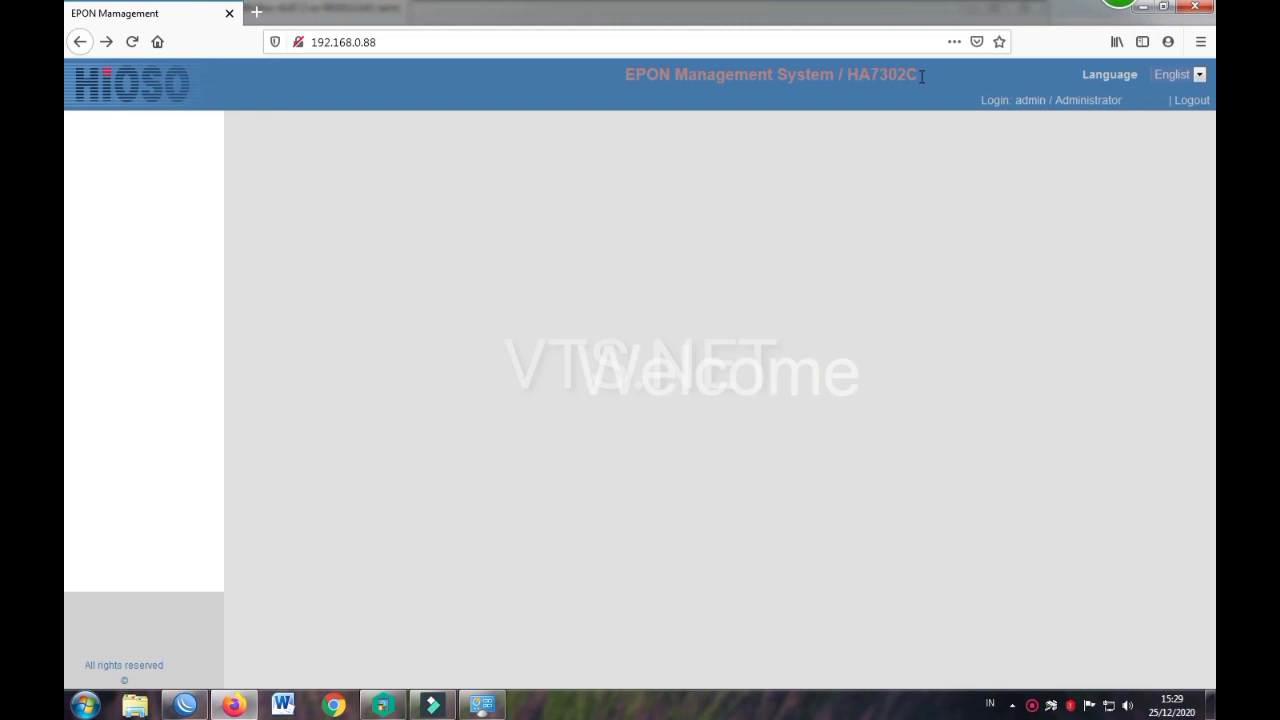
left_click(132, 48)
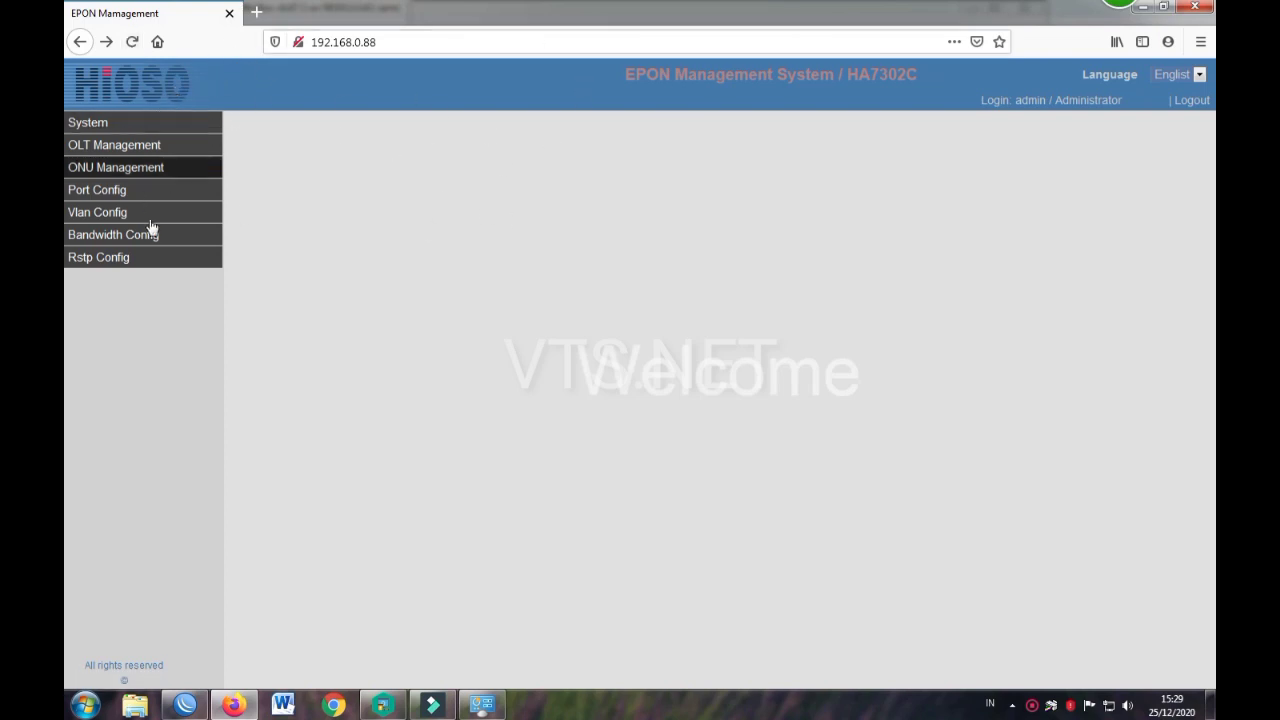
Step: In System Info, set System Name VTS.NET and Description vts.id, save, then refresh
left_click(167, 132)
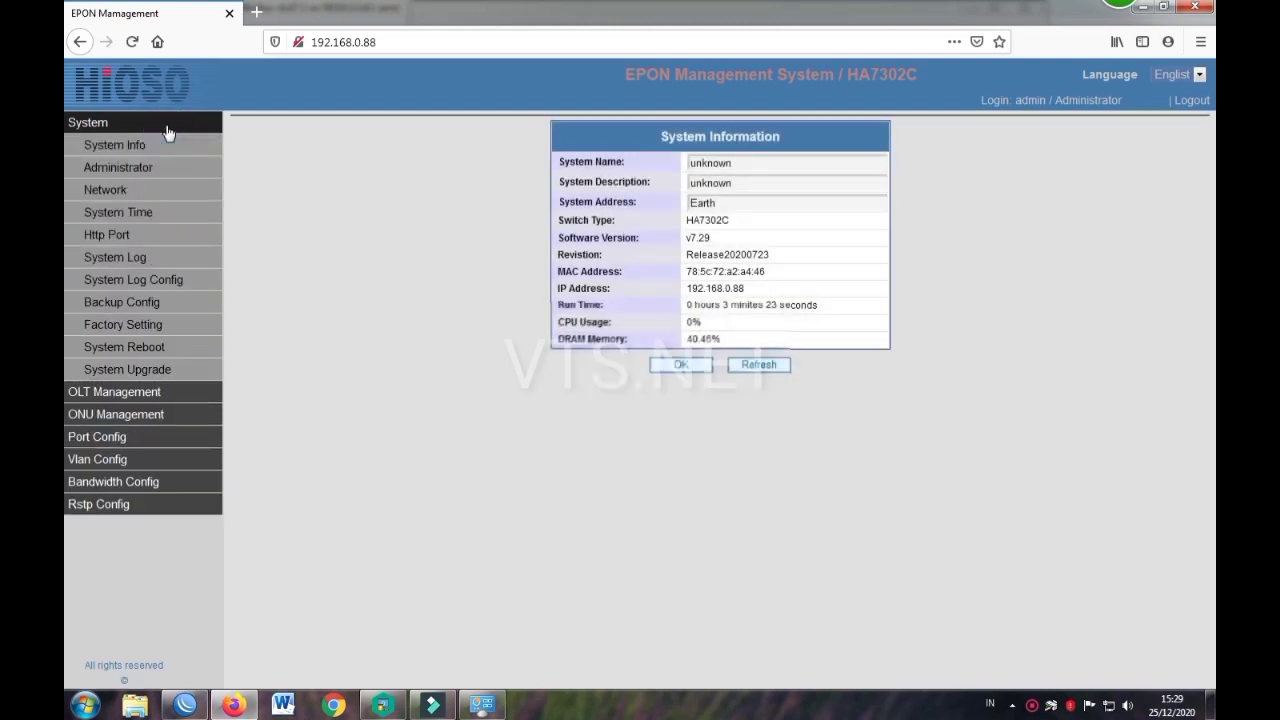
left_click(773, 161)
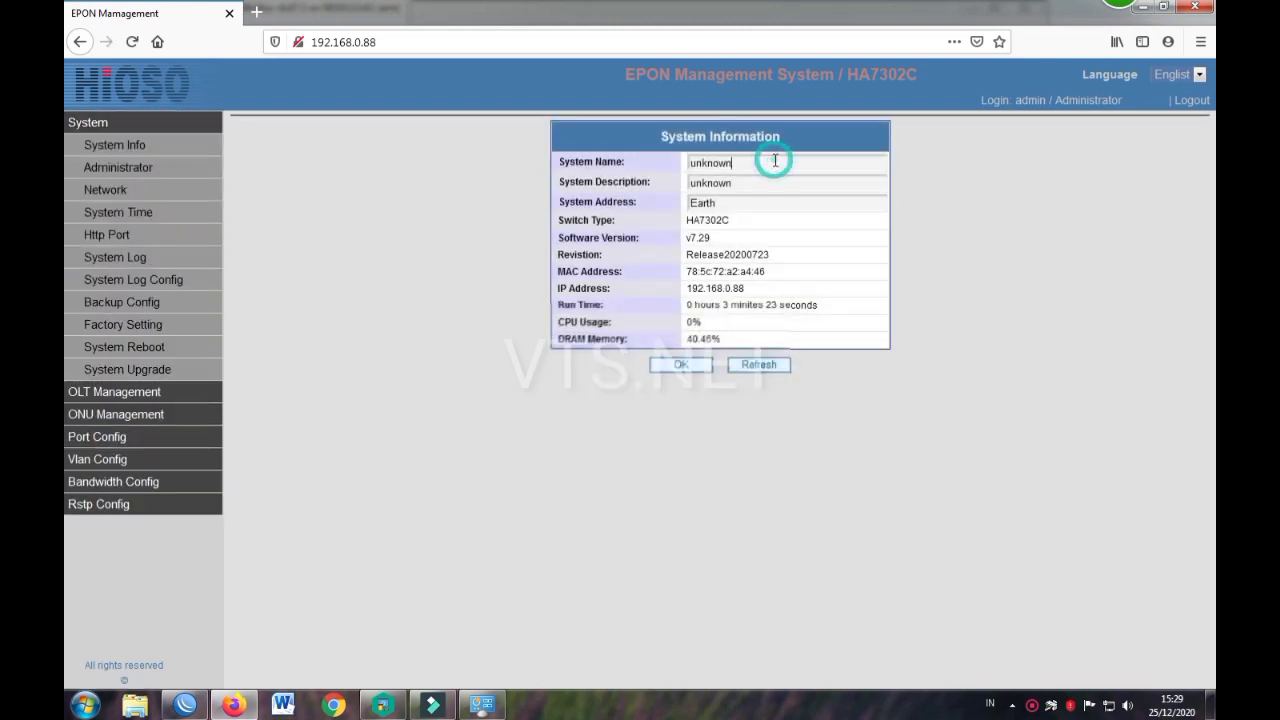
left_click(775, 180)
left_click(745, 167)
double_click(742, 165)
type("VTS")
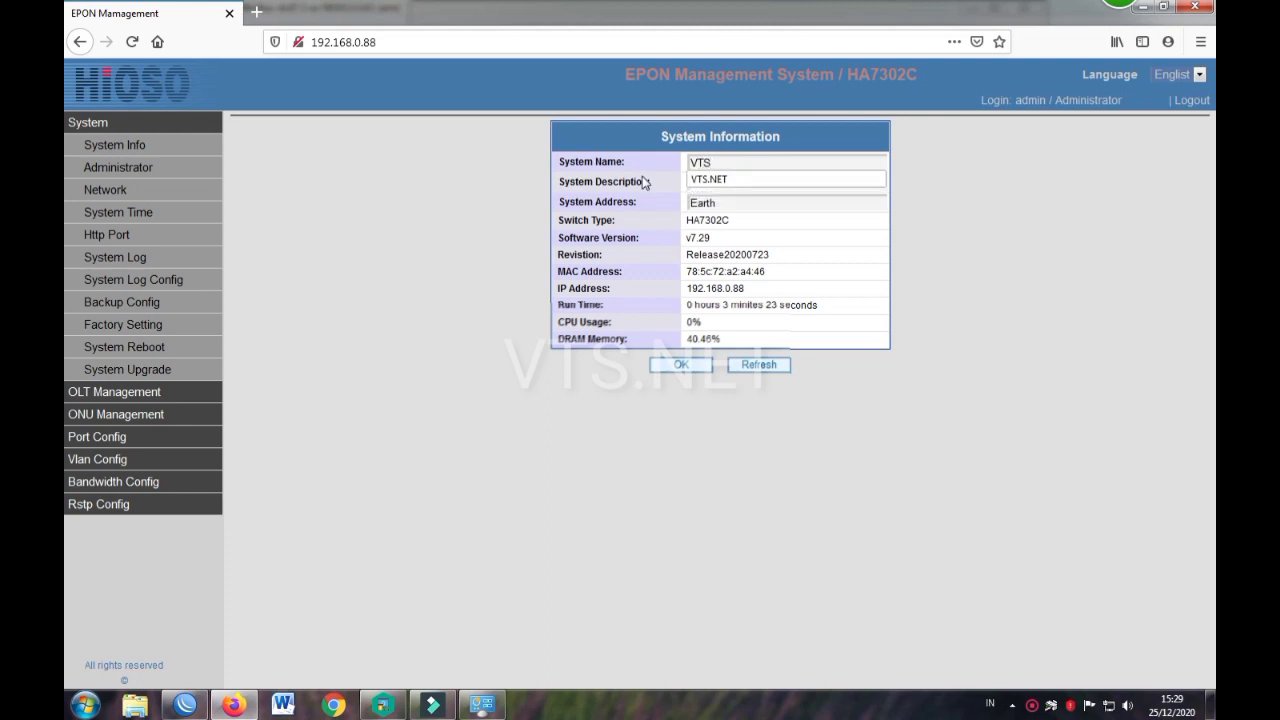
type(".NET")
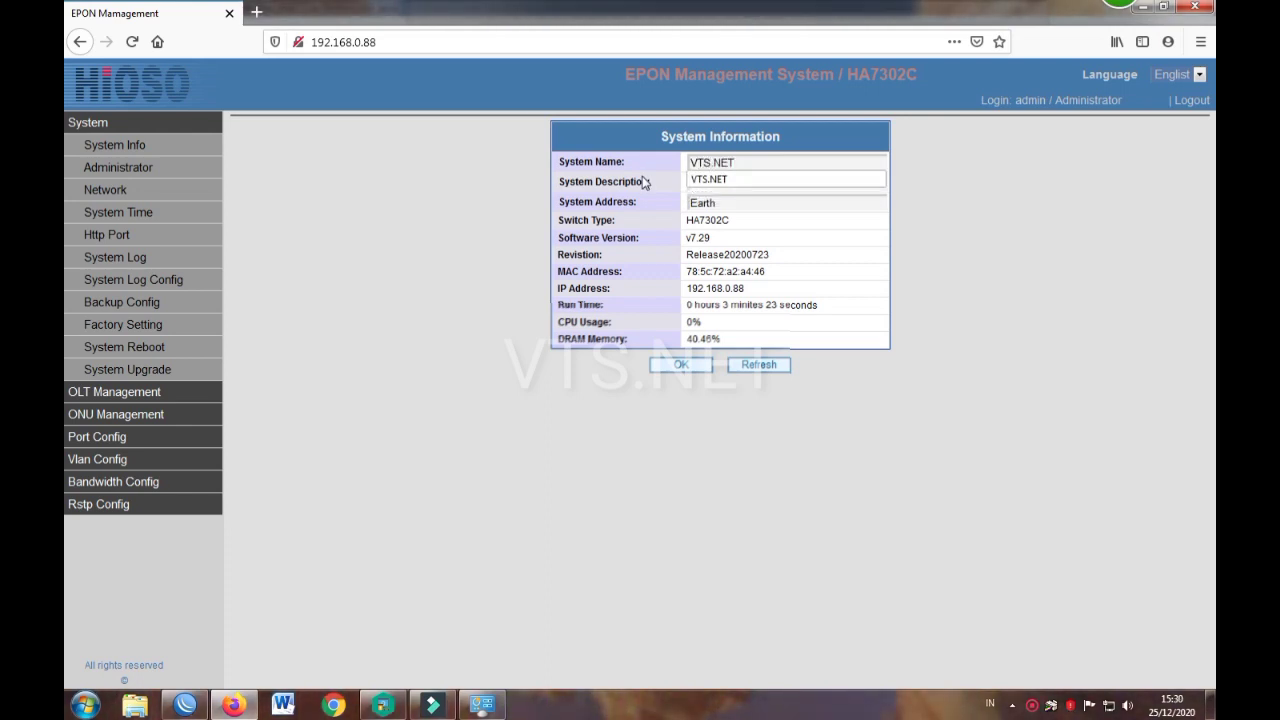
key("Tab")
type("vts.")
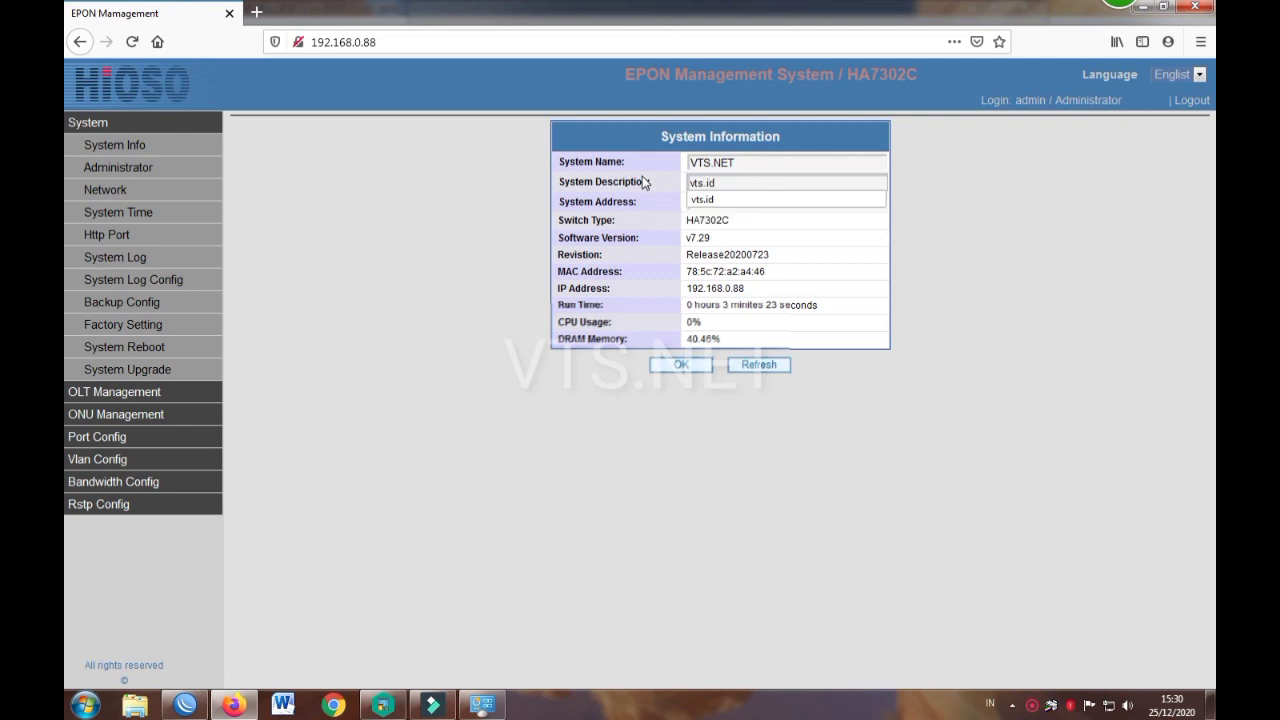
type("id")
left_click(720, 199)
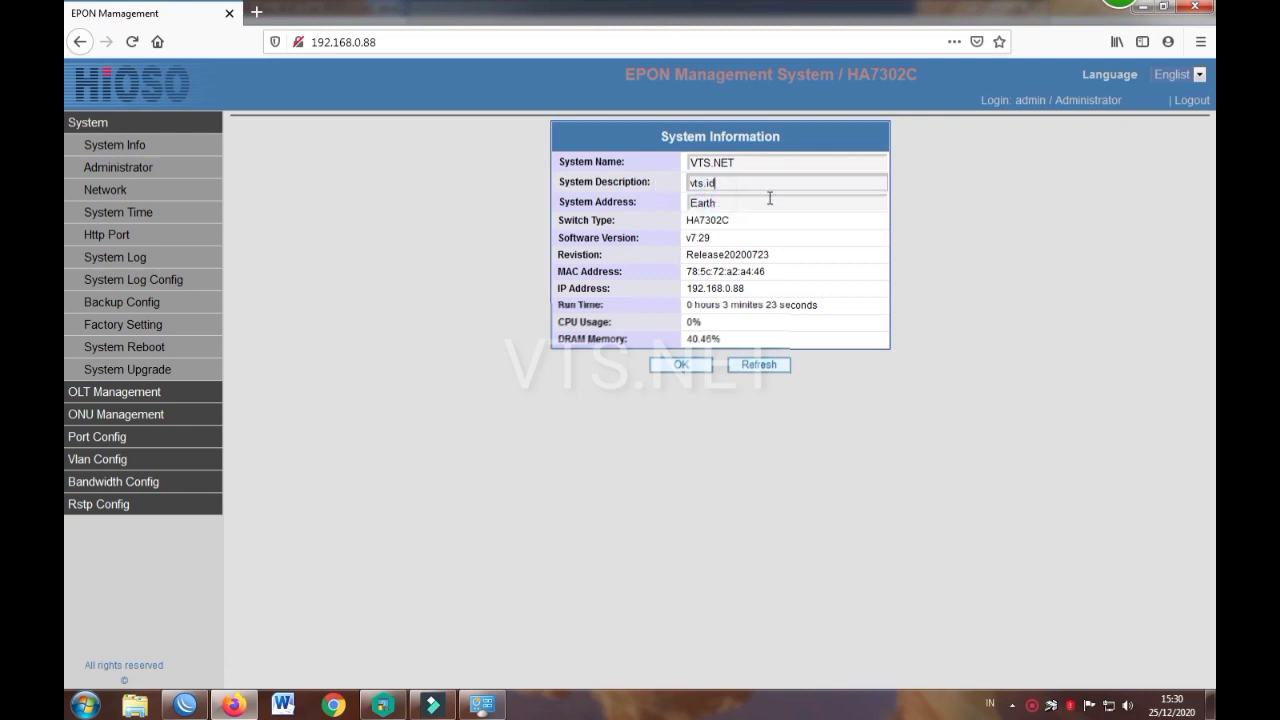
left_click(684, 365)
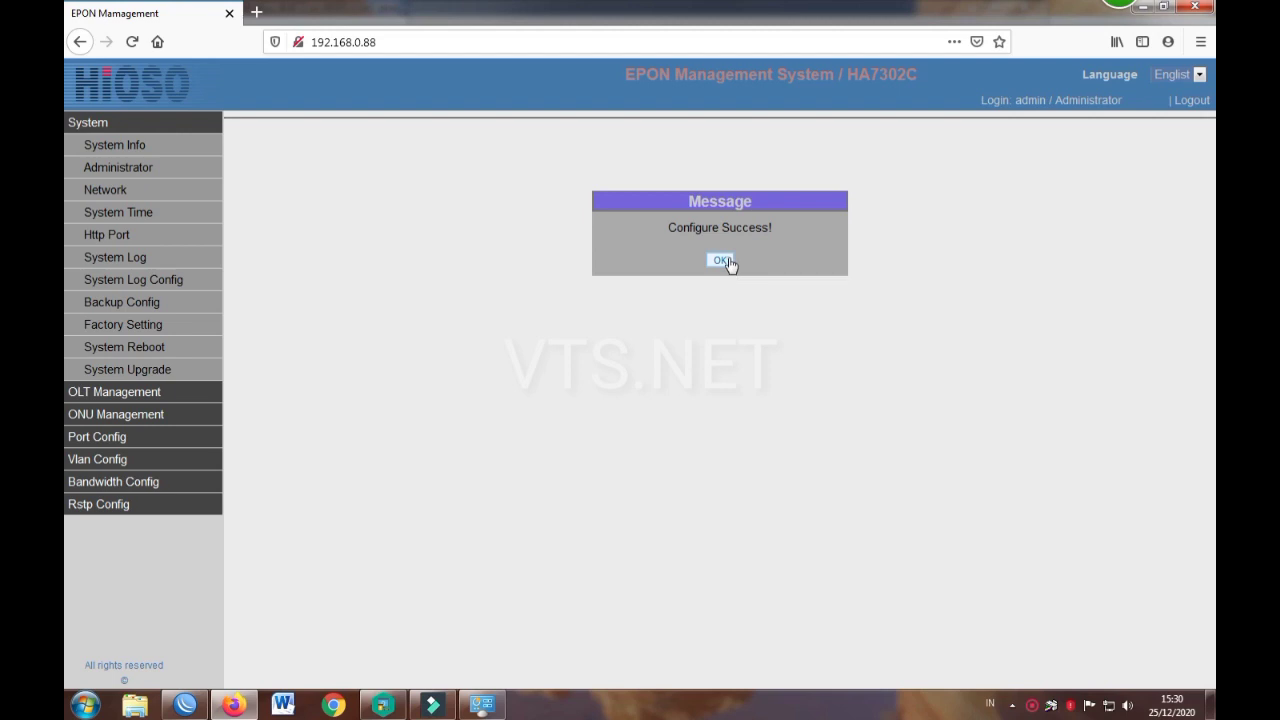
left_click(721, 260)
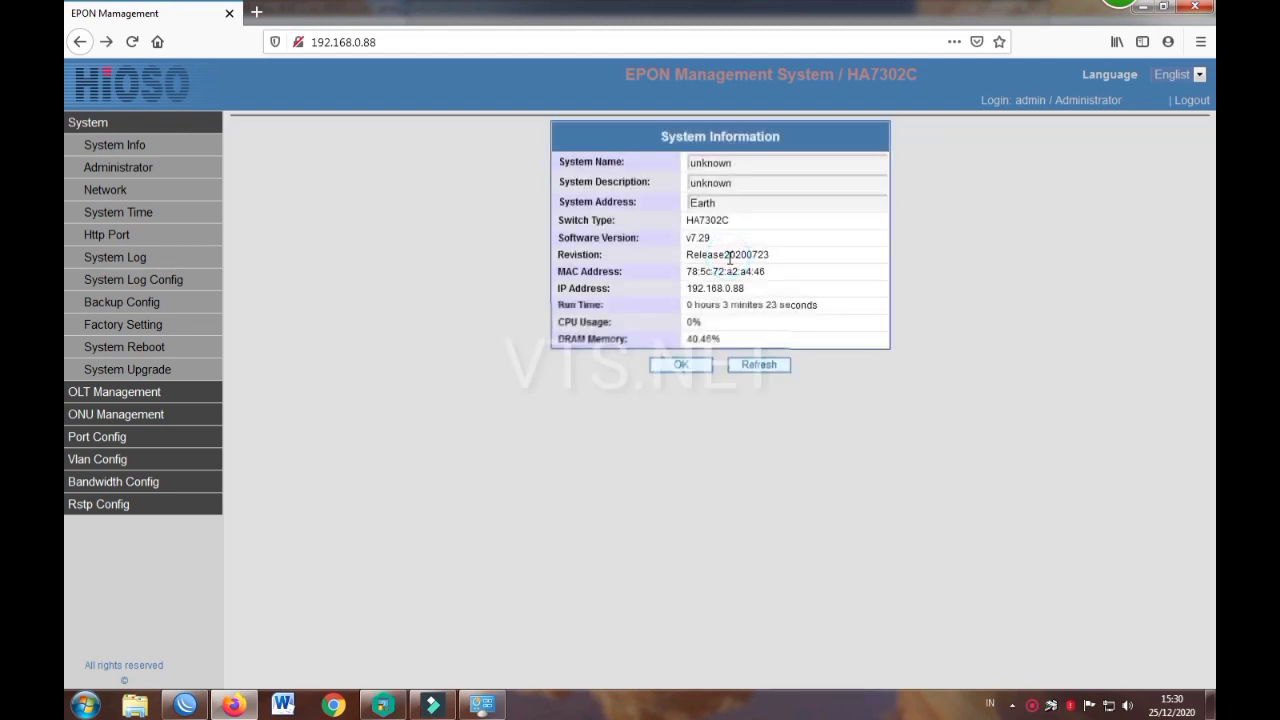
left_click(758, 365)
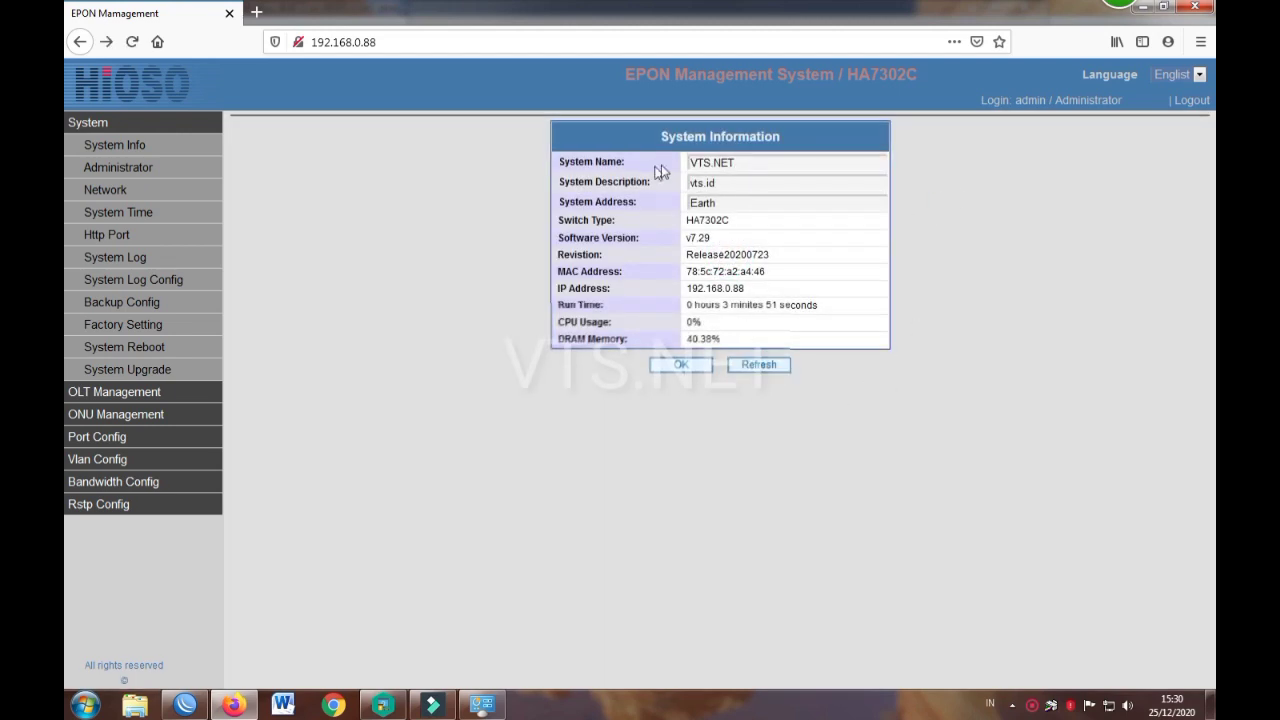
Step: Open the admin user's password change form and focus the old password field
left_click(191, 172)
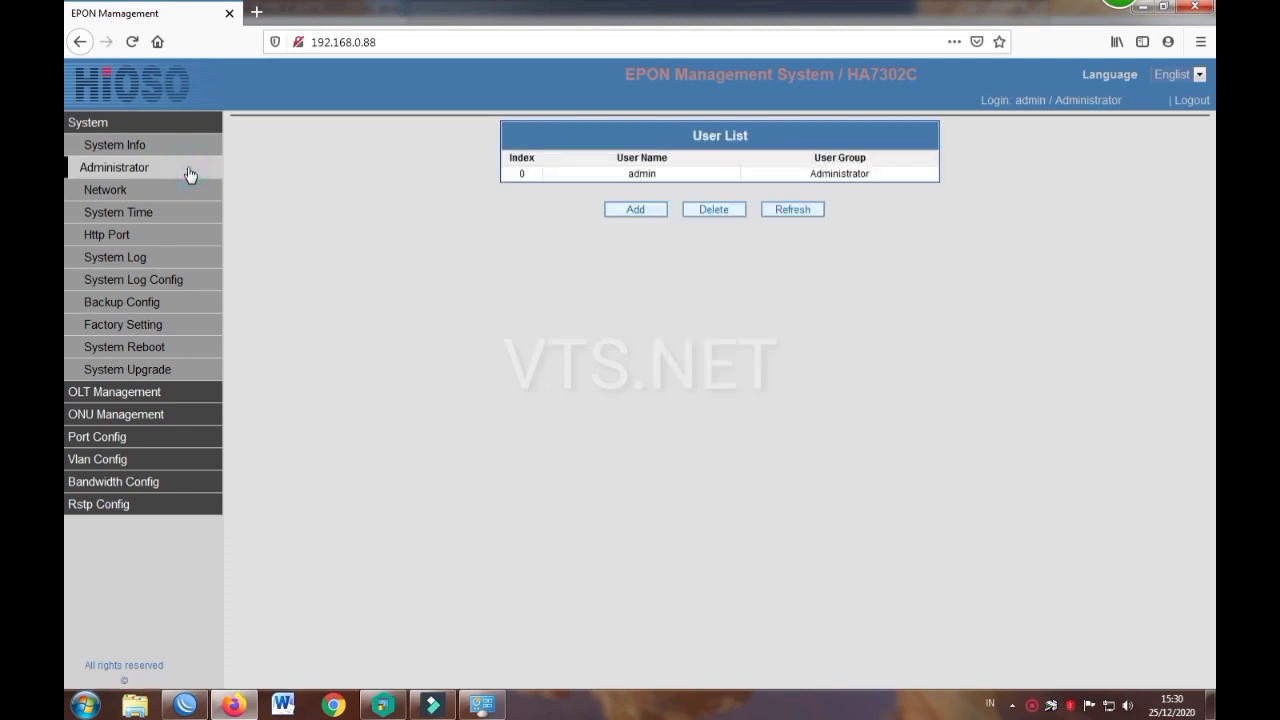
left_click(808, 178)
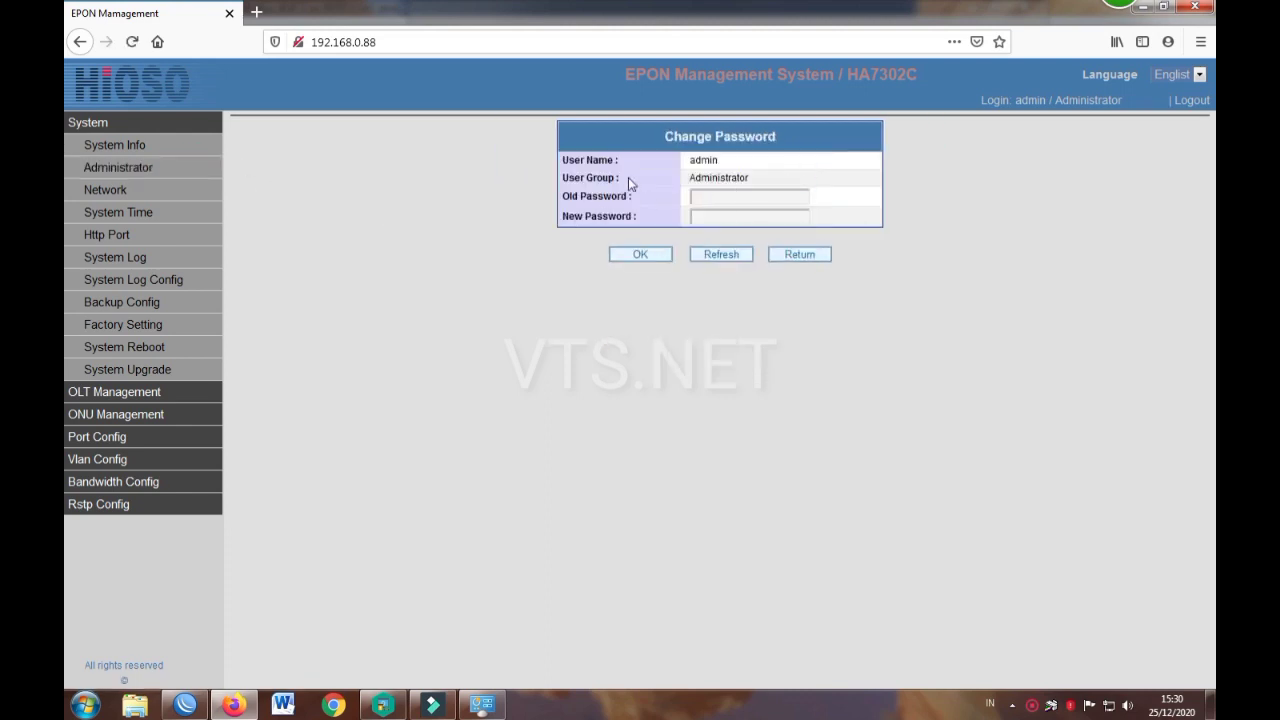
left_click(730, 193)
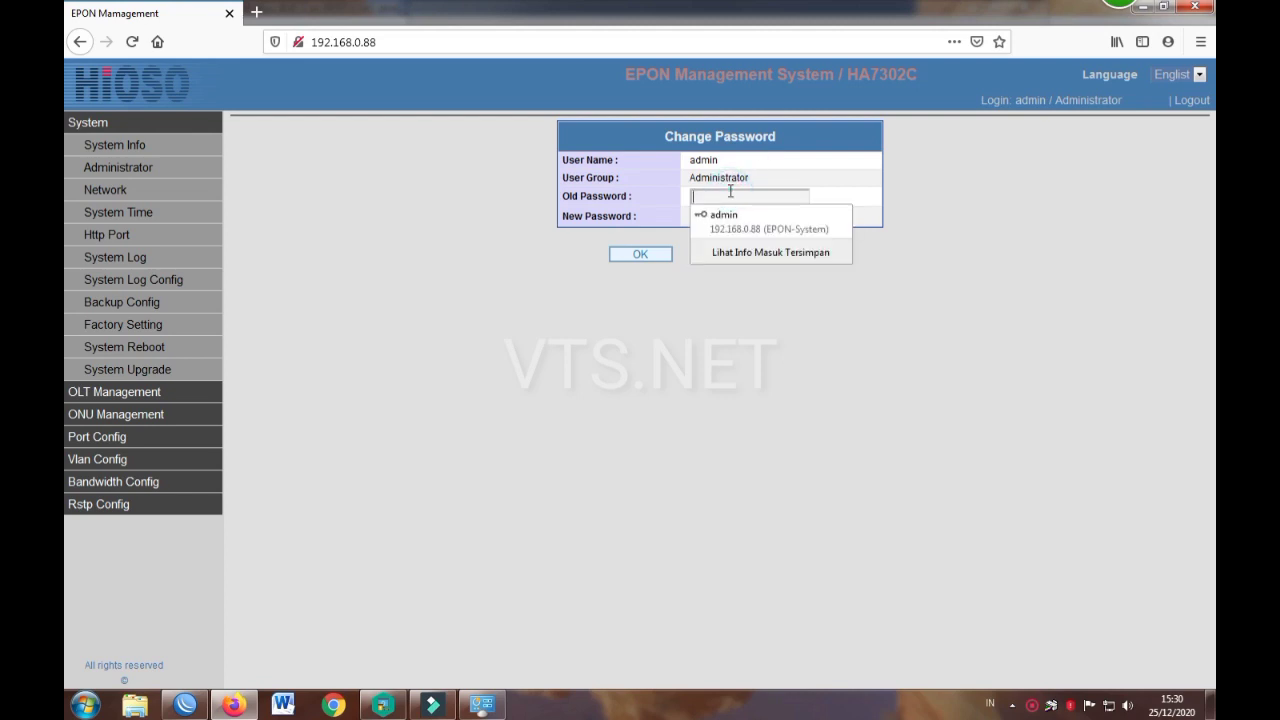
left_click(960, 209)
left_click(750, 196)
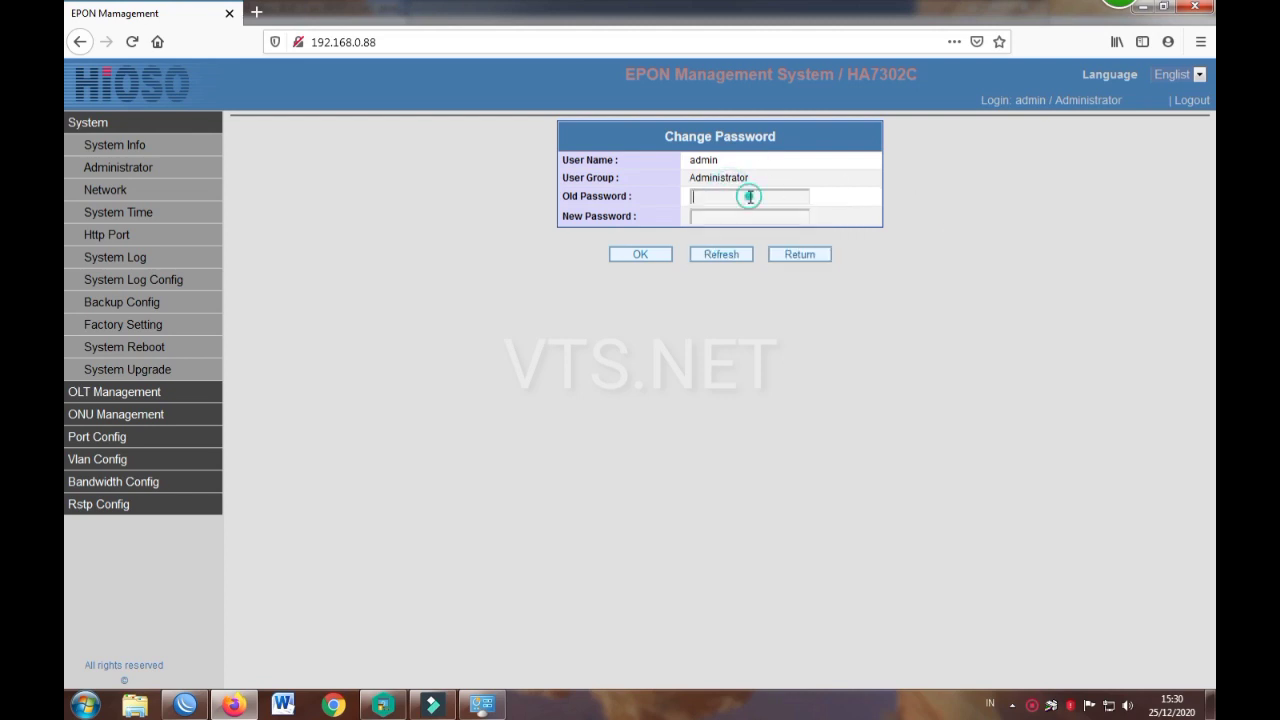
left_click(750, 195)
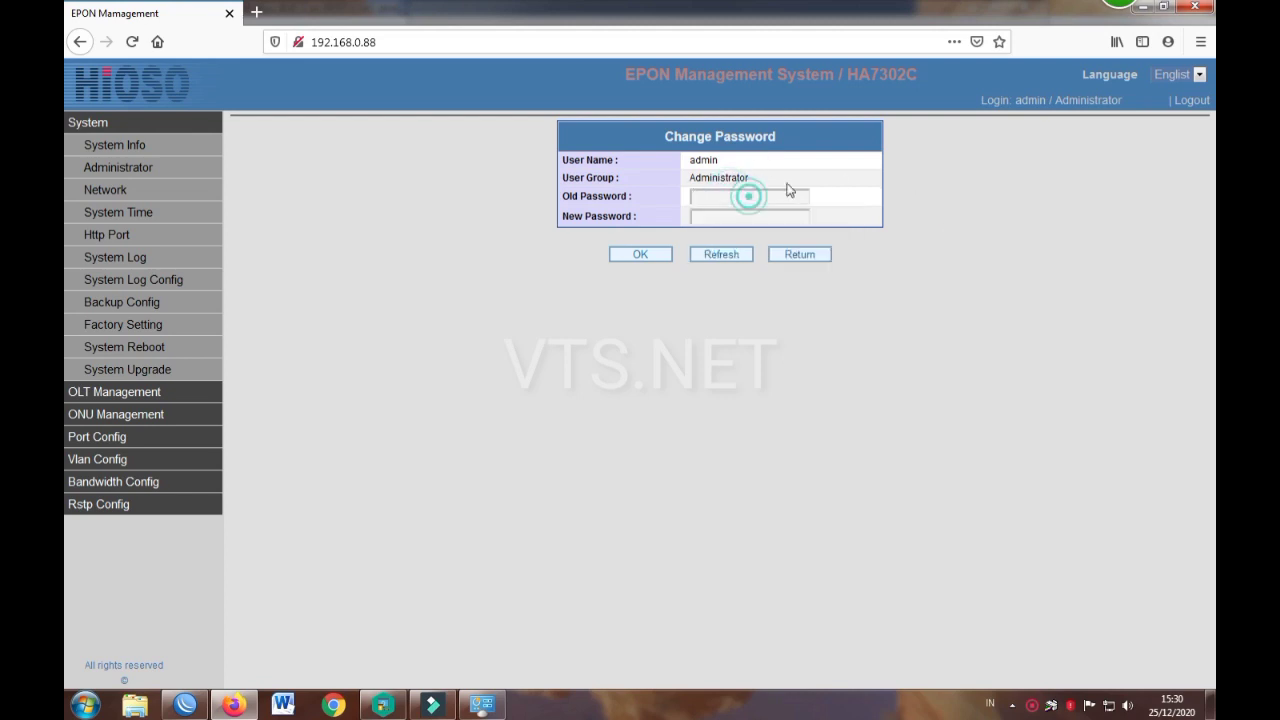
Step: Log out, reload 192.168.0.88 and sign back in with the administrator credentials
left_click(1189, 104)
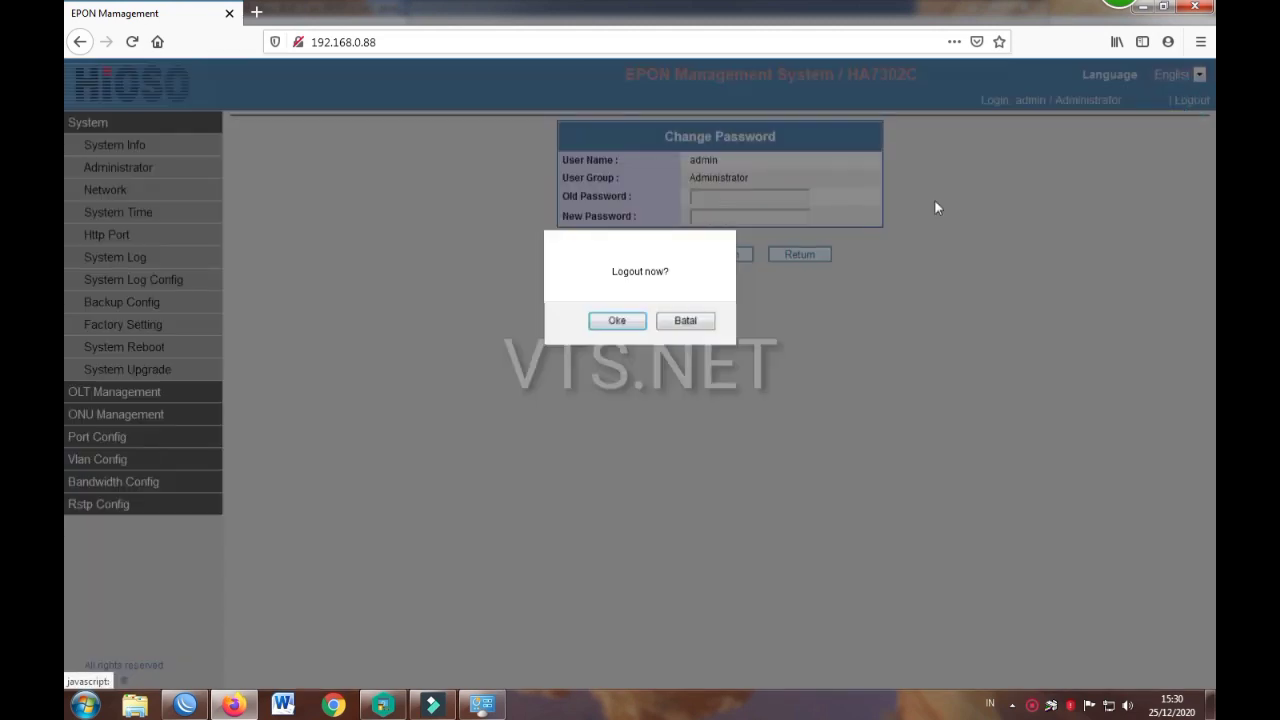
left_click(629, 319)
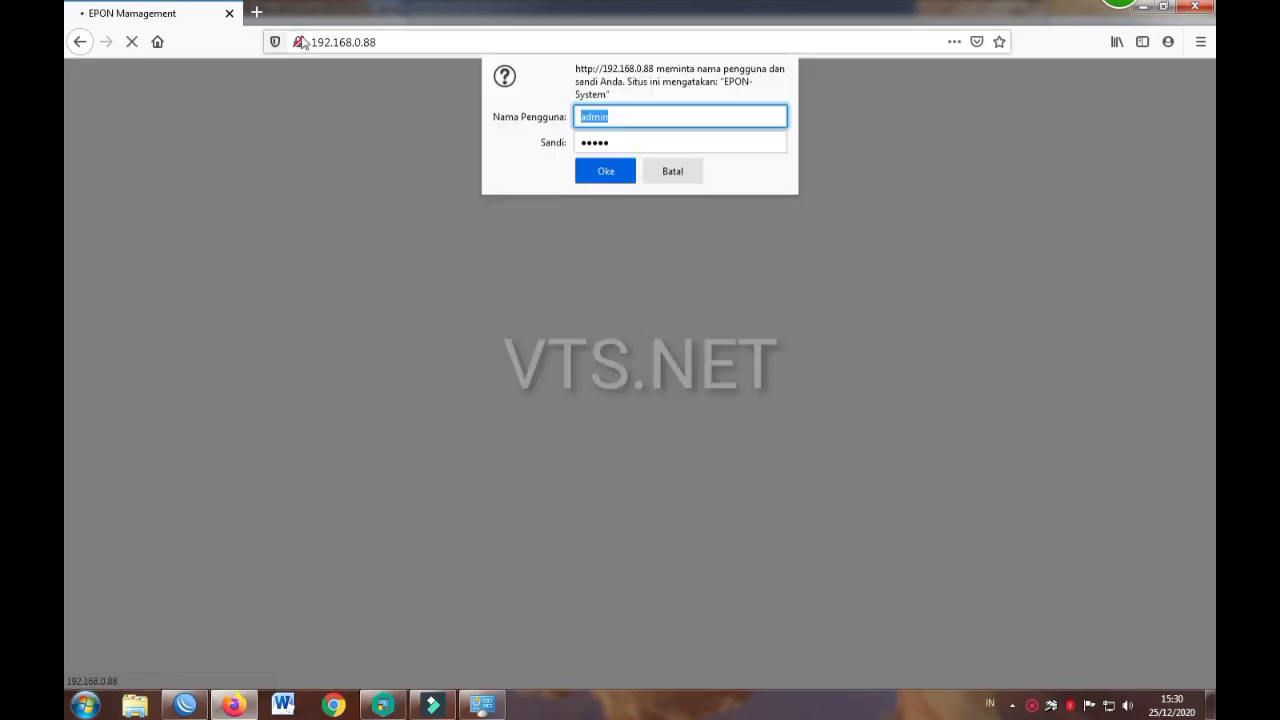
left_click(383, 42)
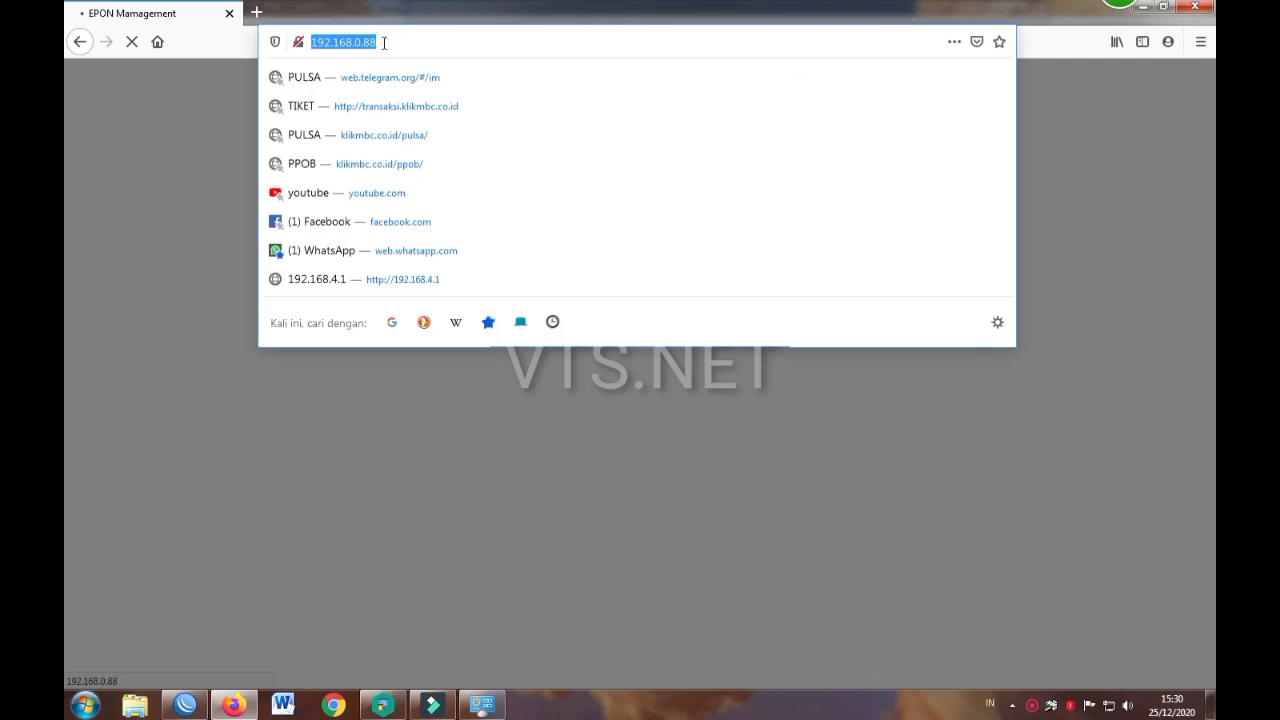
key("Return")
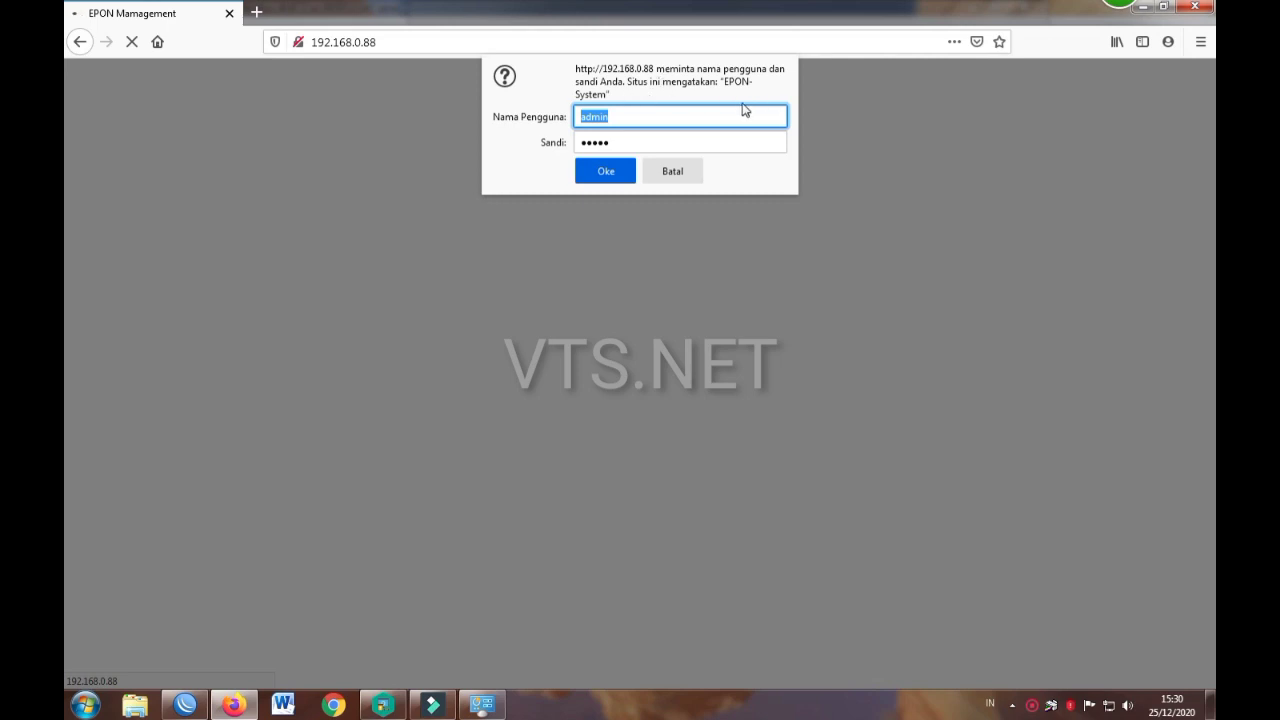
left_click(622, 117)
left_click(616, 142)
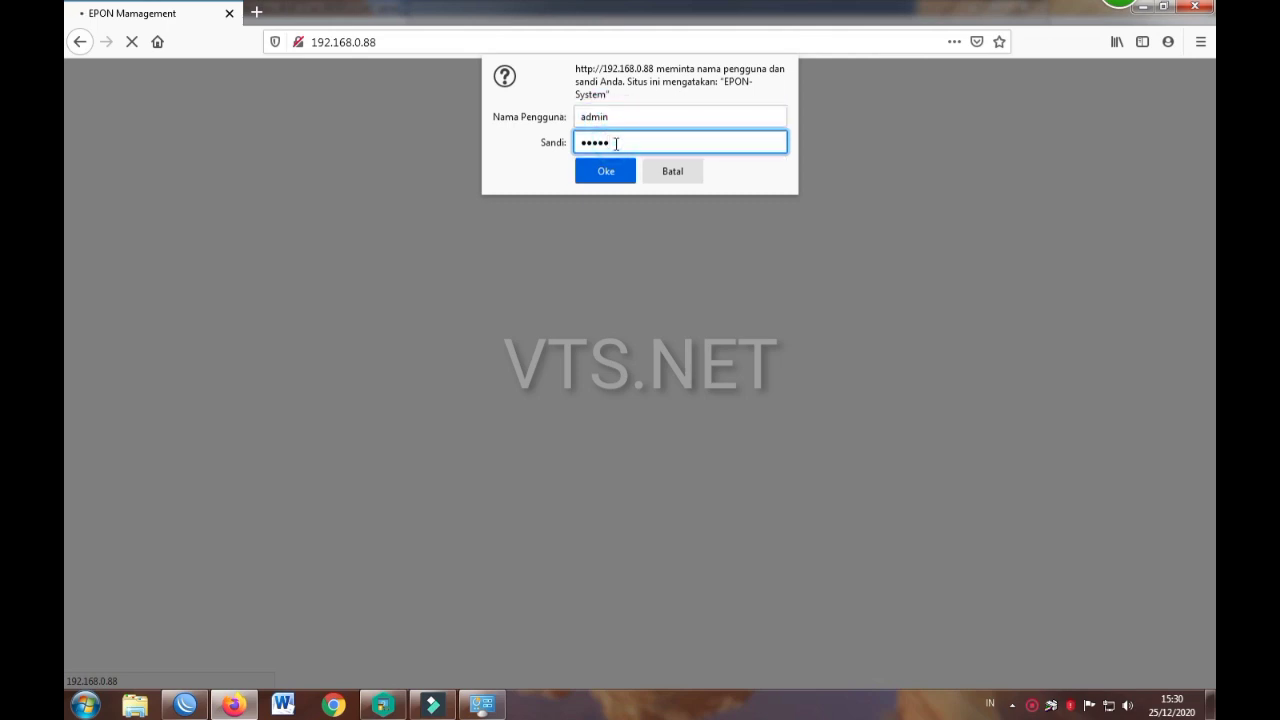
left_click(611, 172)
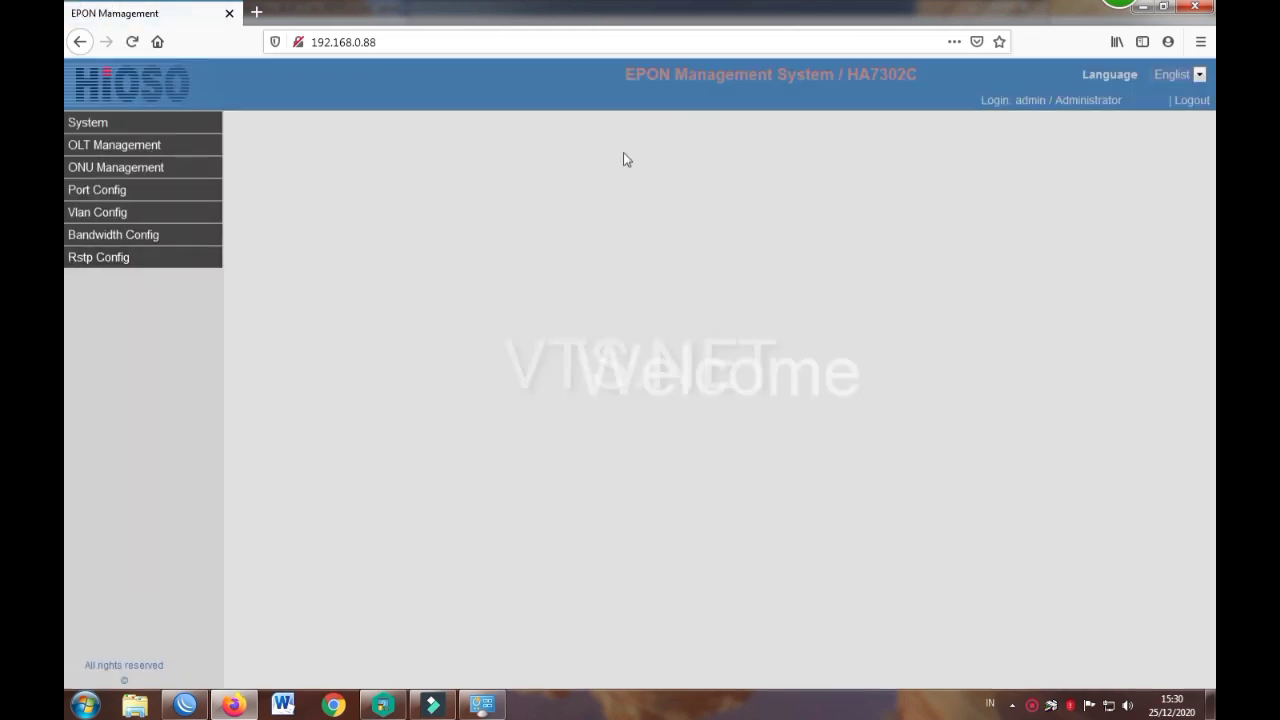
Step: Open System > Network and edit the Device IP and Gateway IP octets
left_click(165, 124)
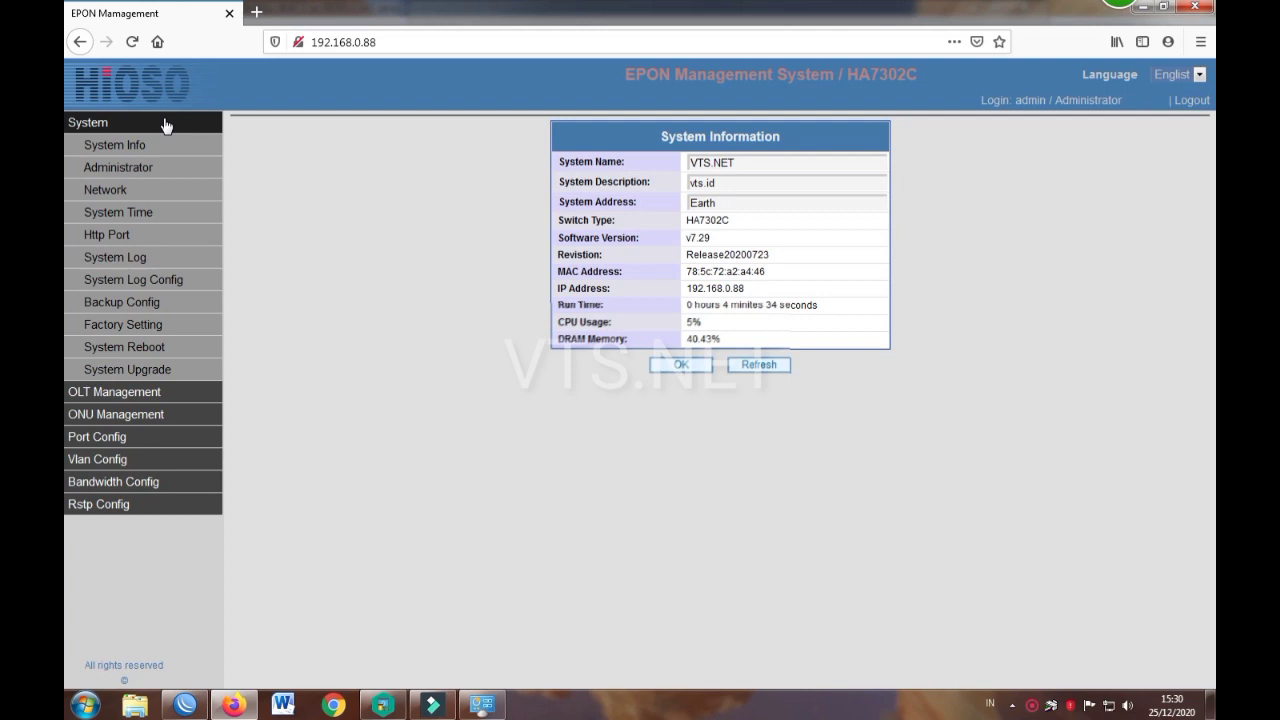
left_click(120, 196)
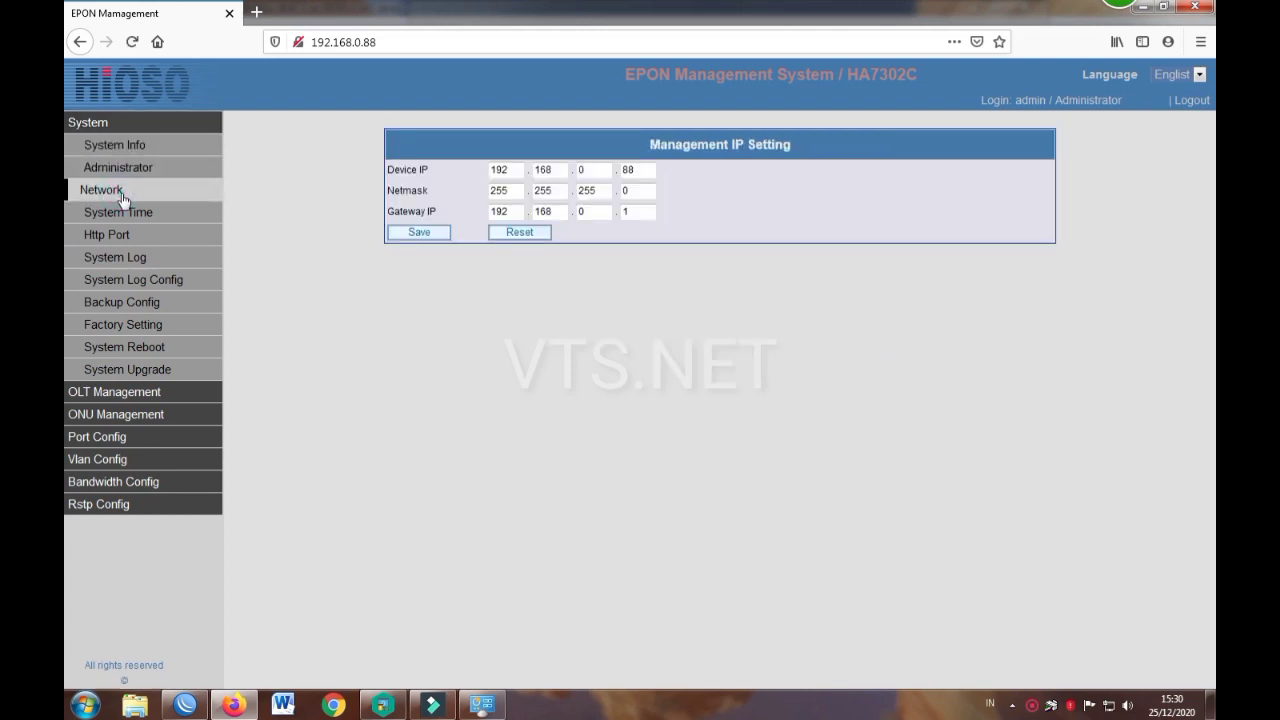
left_click(592, 171)
left_click_drag(592, 171, 571, 172)
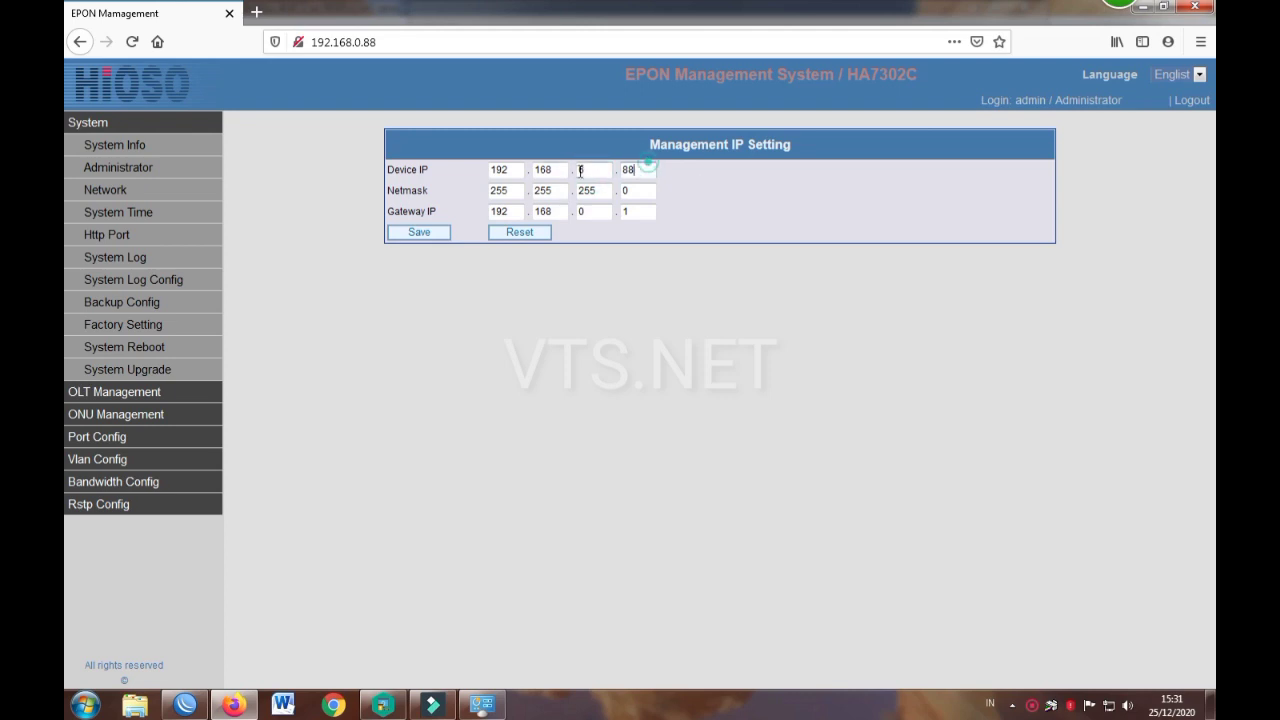
left_click_drag(643, 168, 598, 173)
left_click_drag(584, 211, 558, 215)
Step: Save the management IP settings, accept Configure Success, reload and check the network connection
left_click(430, 233)
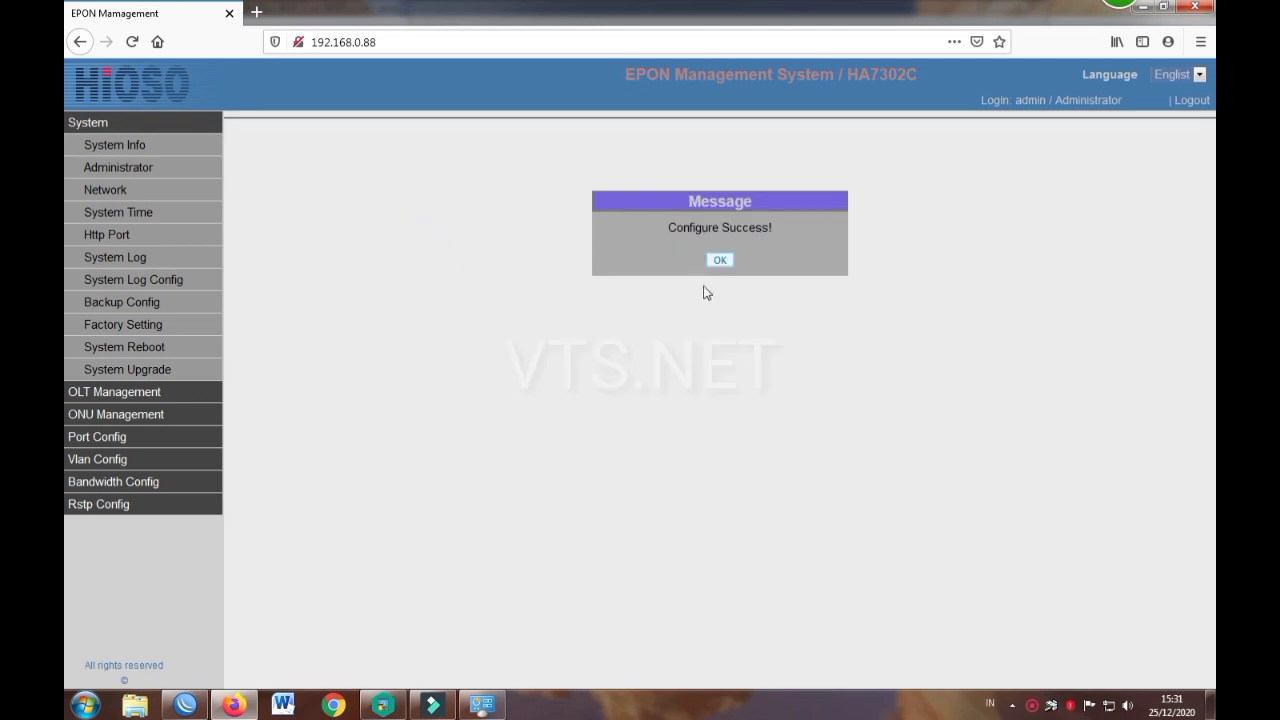
left_click(717, 260)
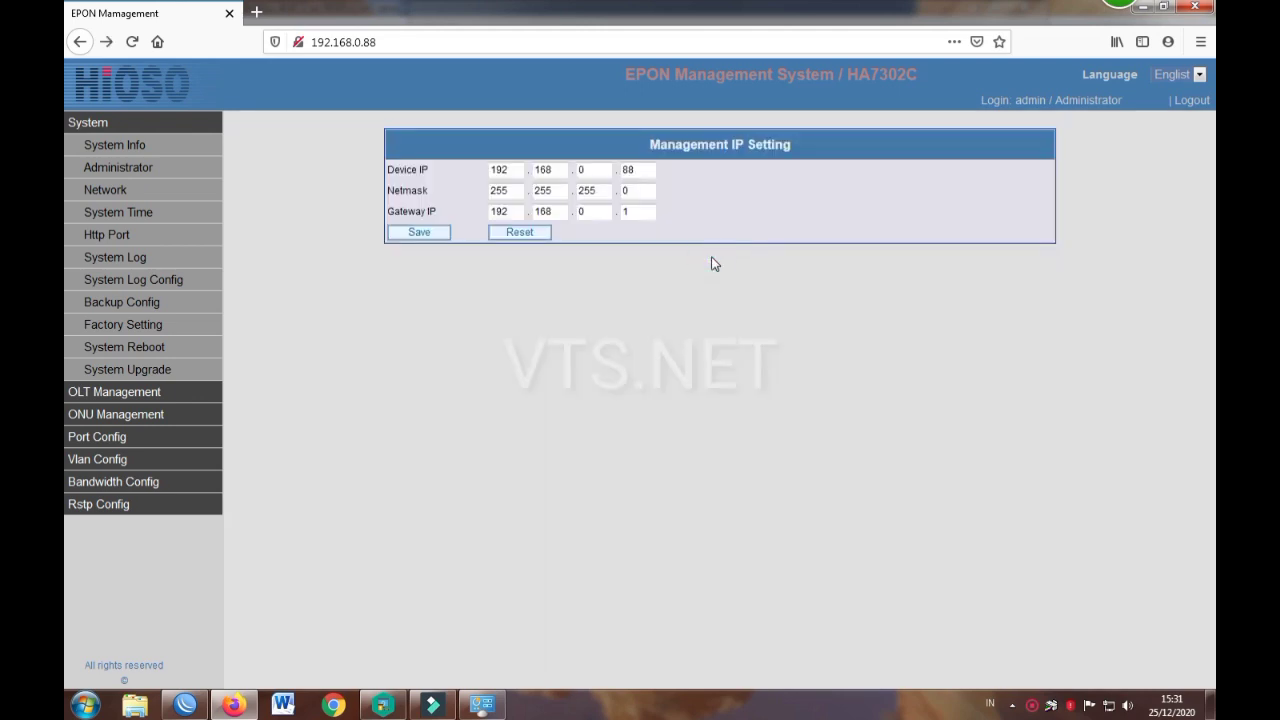
left_click(131, 41)
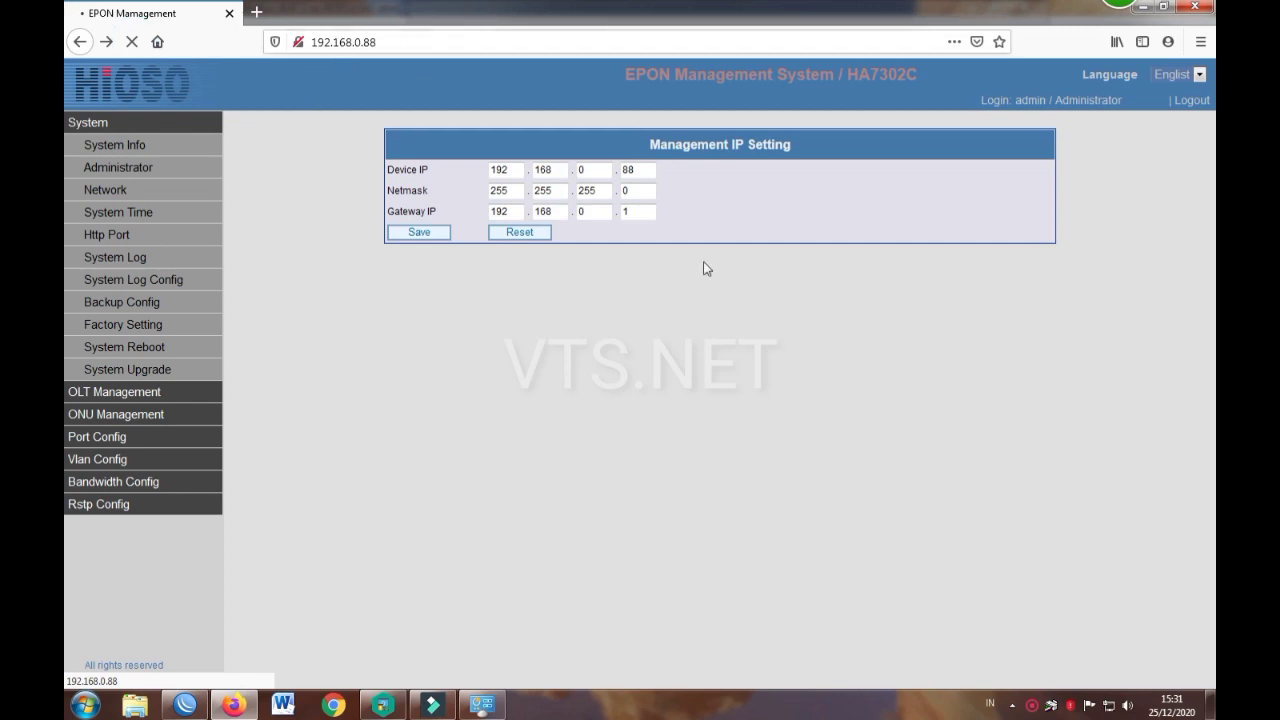
left_click(1108, 705)
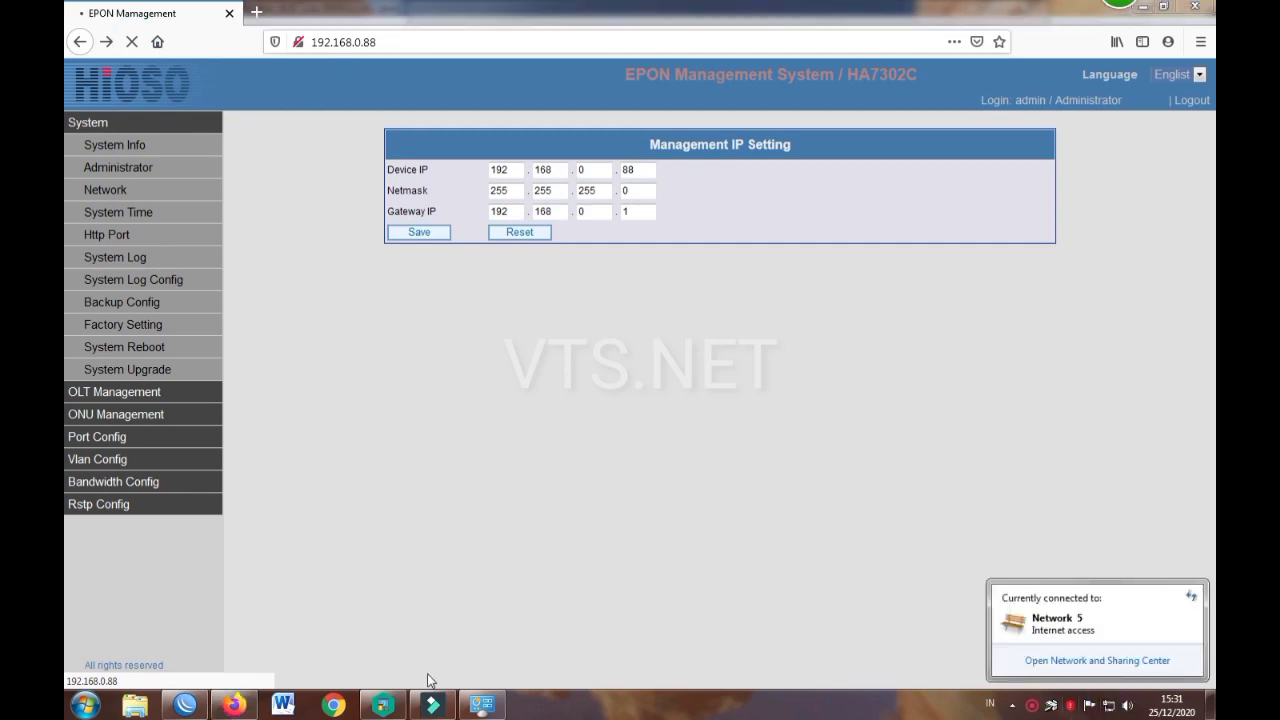
Step: Set Local Area Connection IPv4 to obtain an IP address automatically, then close and minimize
left_click(482, 705)
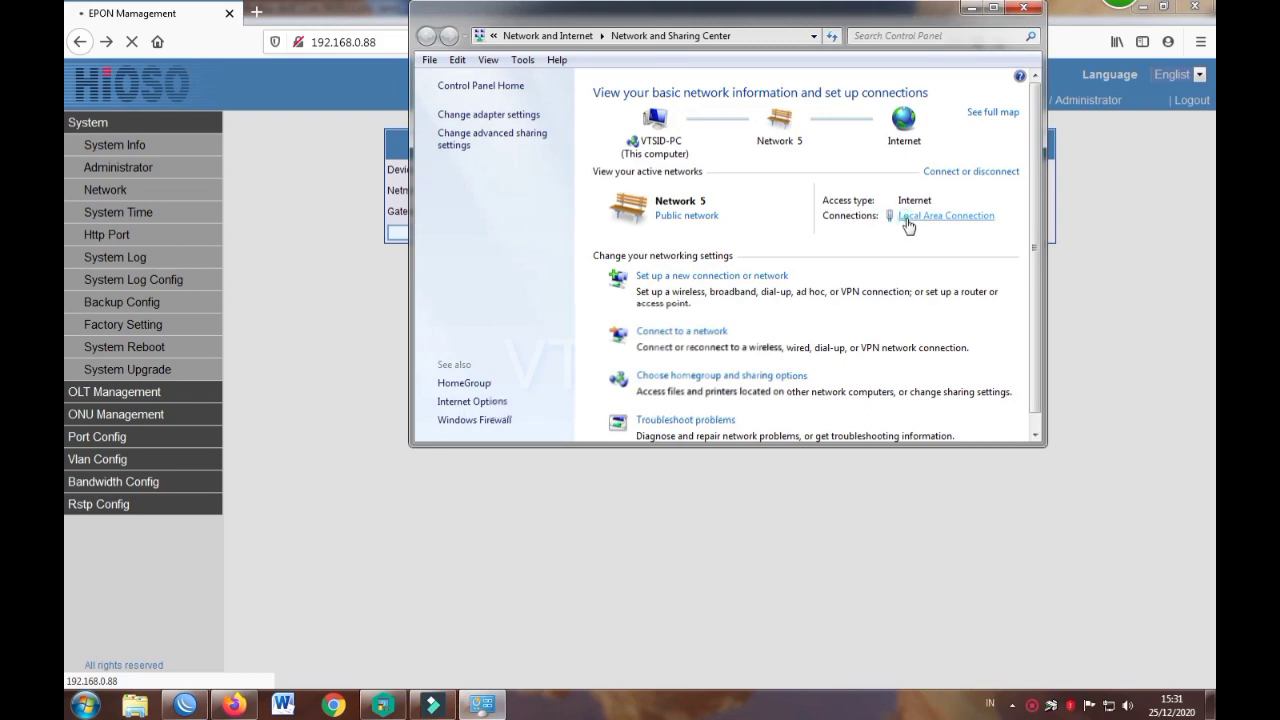
left_click(908, 218)
left_click(545, 484)
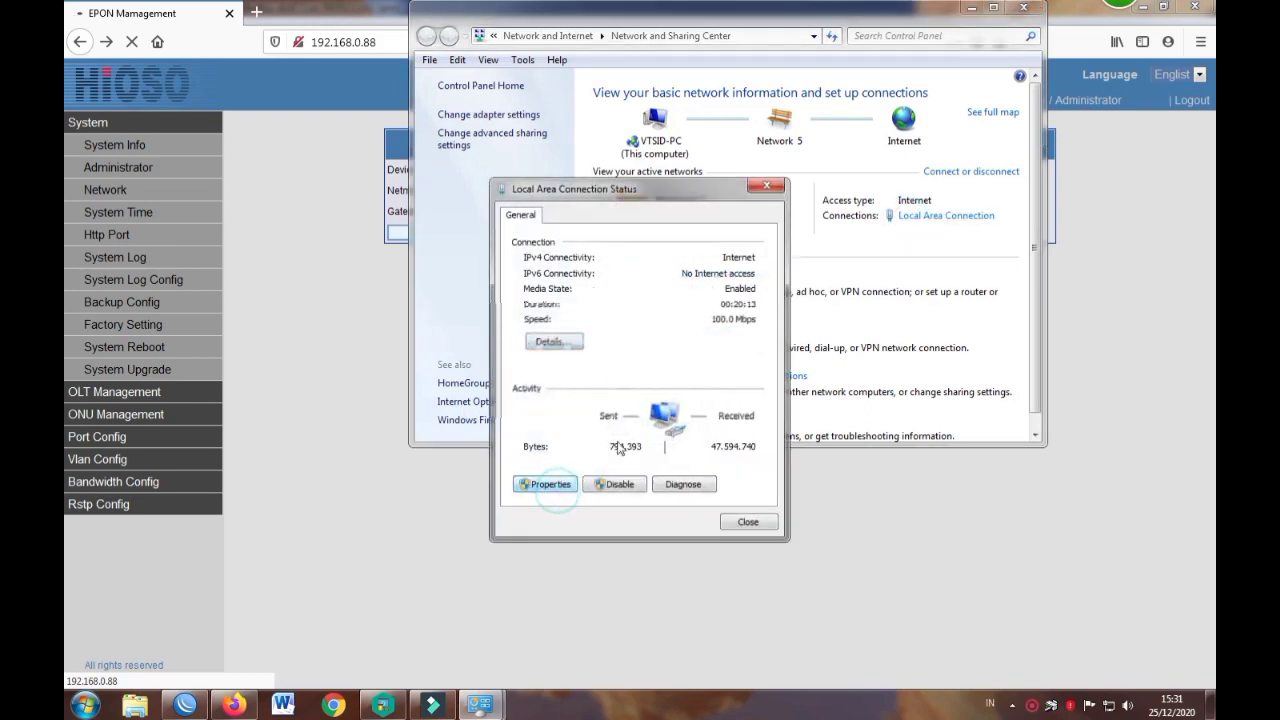
double_click(700, 384)
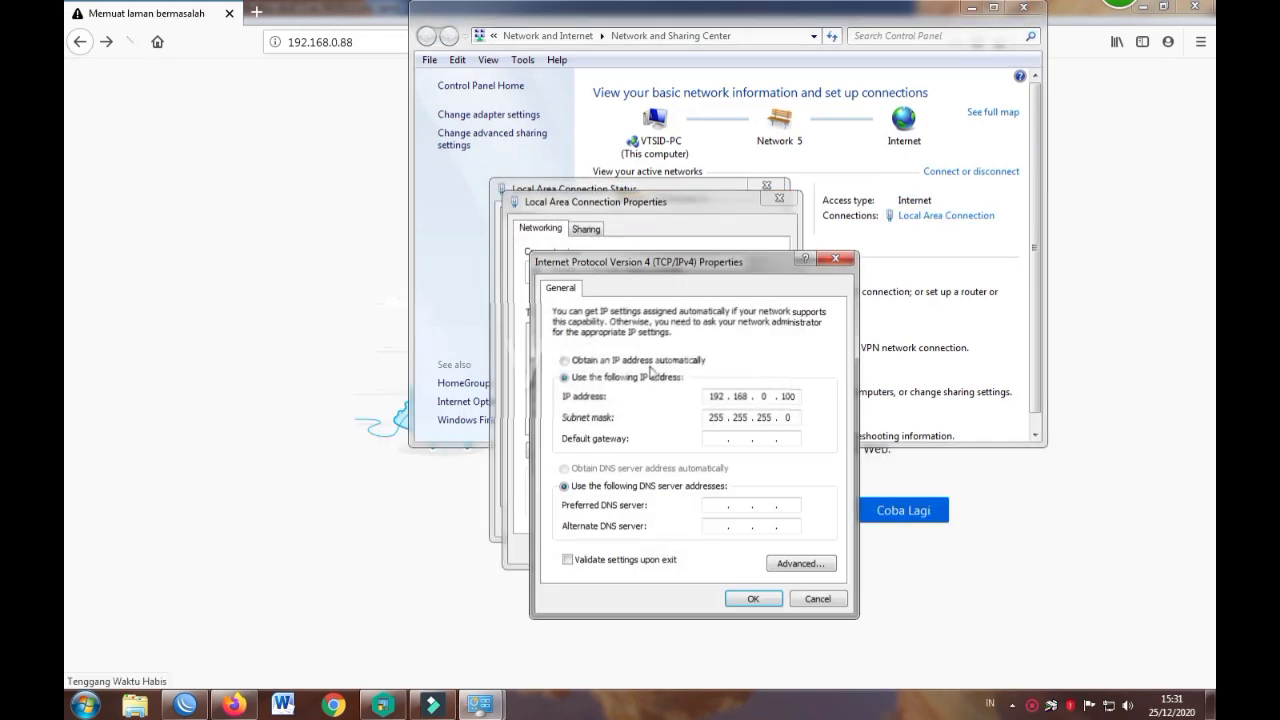
left_click(566, 360)
left_click(752, 598)
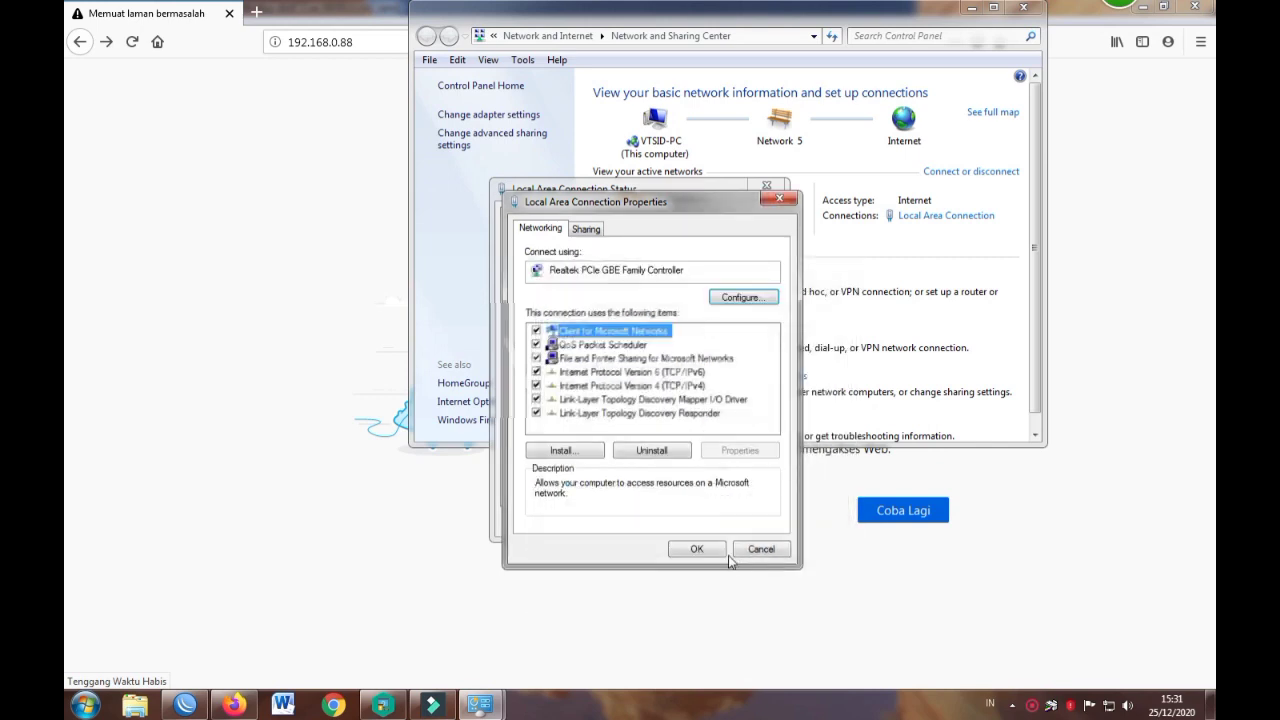
left_click(697, 549)
left_click(749, 522)
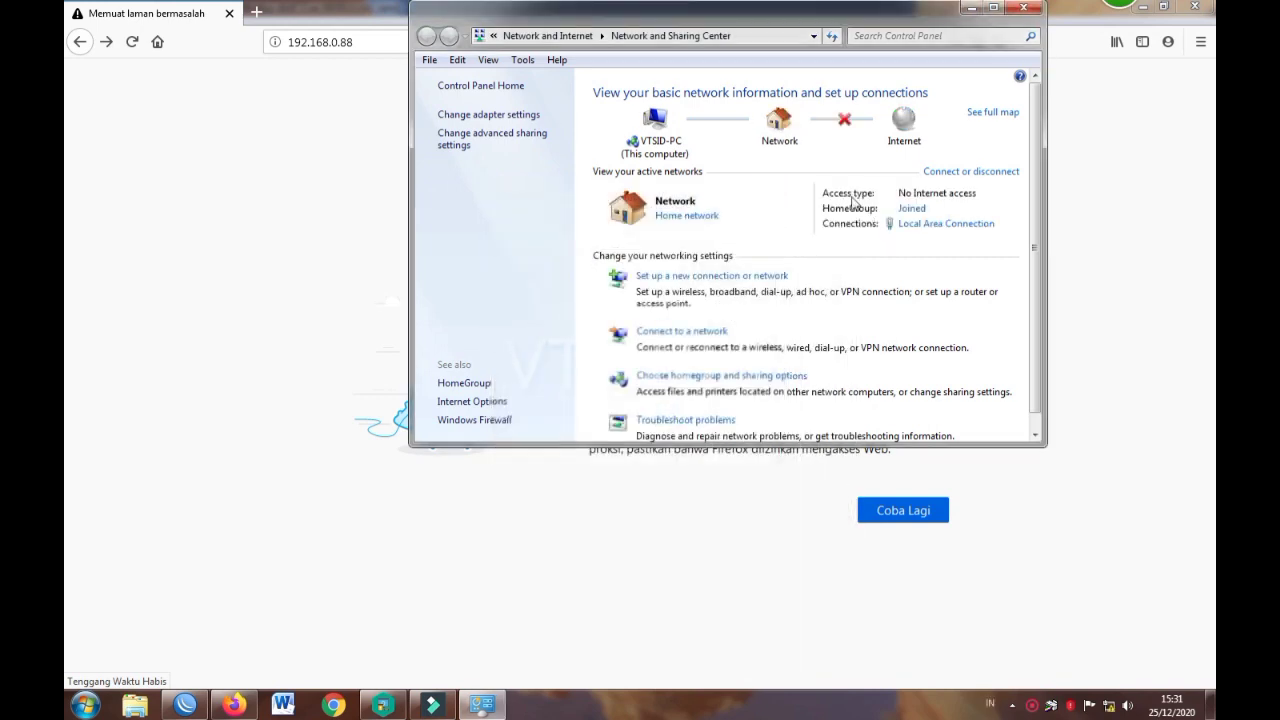
left_click(970, 9)
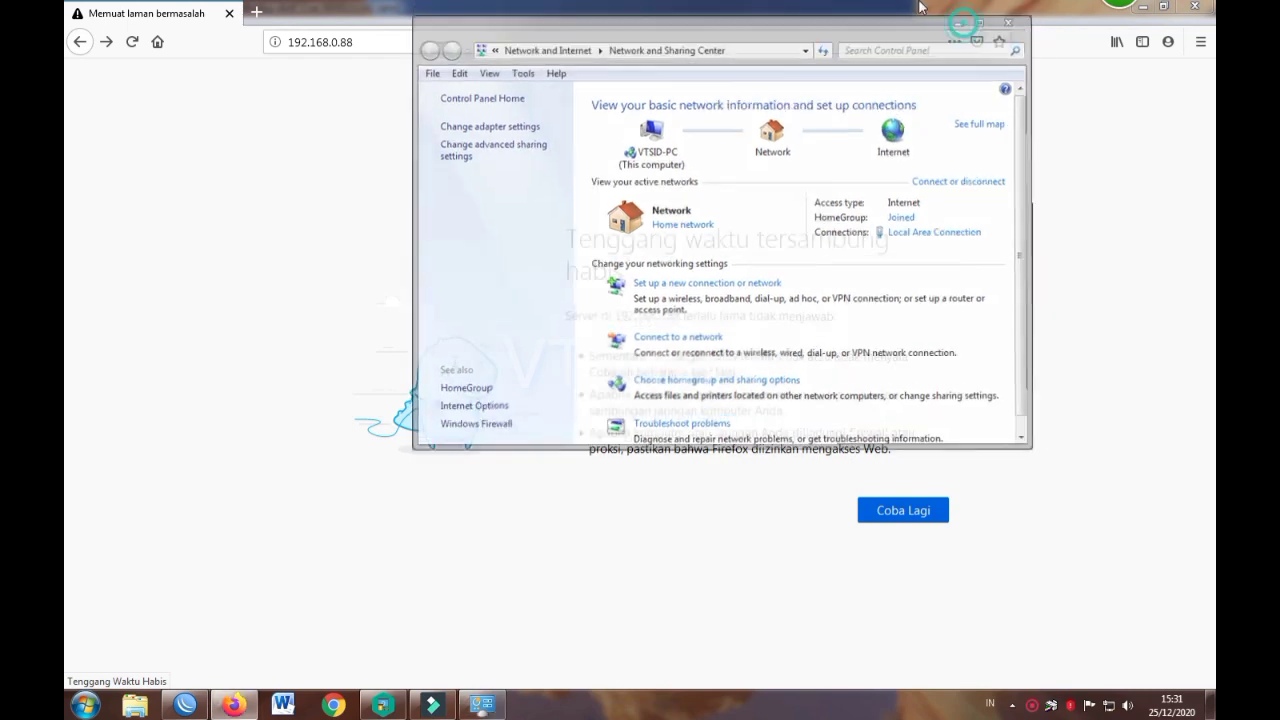
left_click_drag(360, 43, 333, 47)
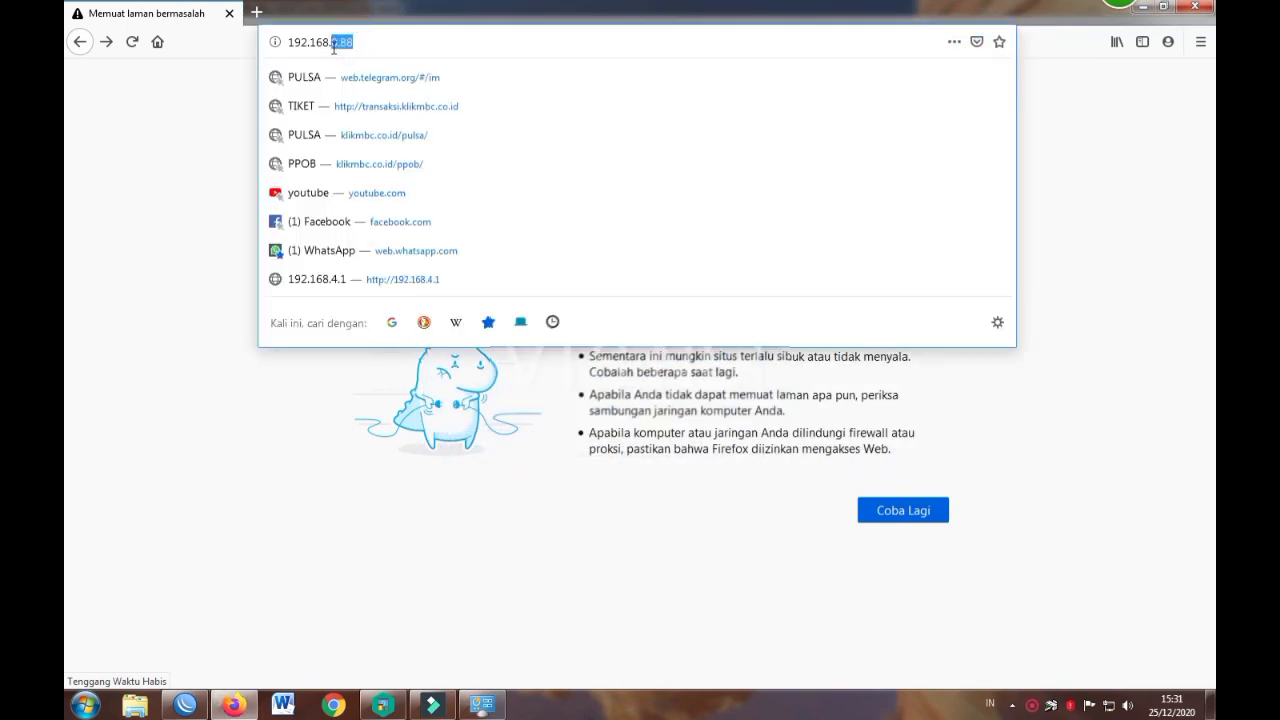
type("6")
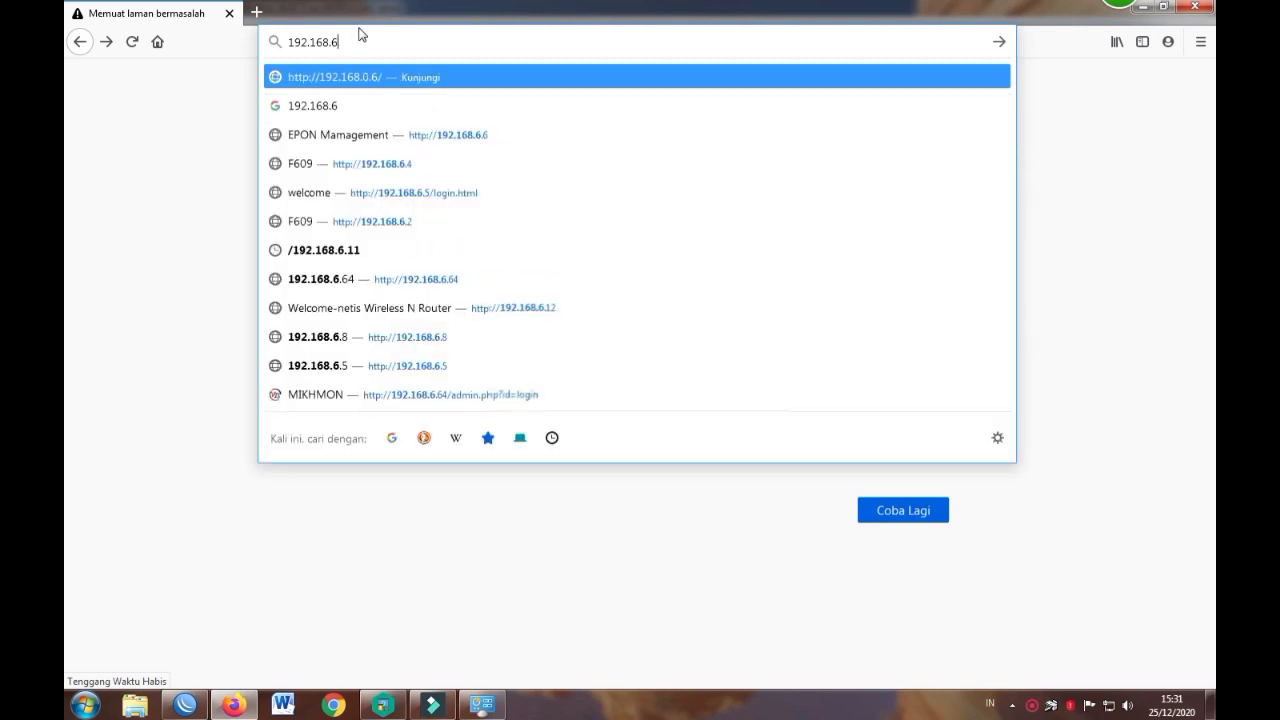
type(".6")
key("Return")
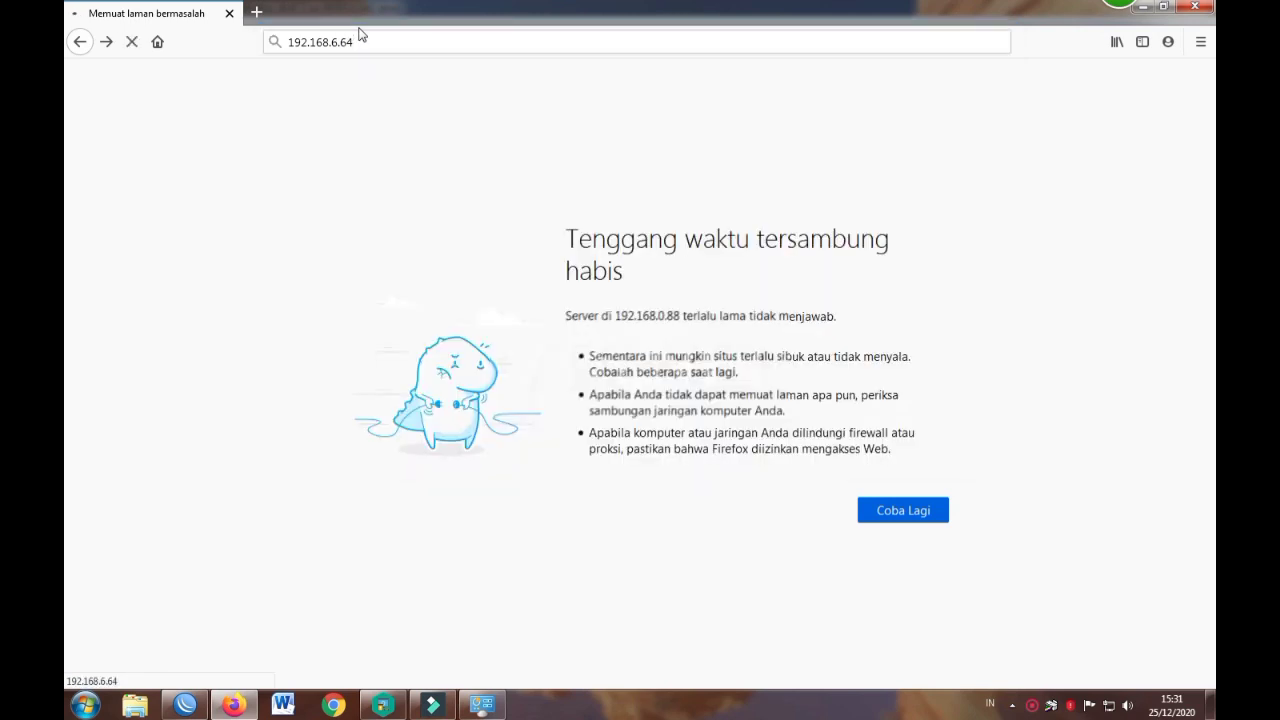
left_click(367, 43)
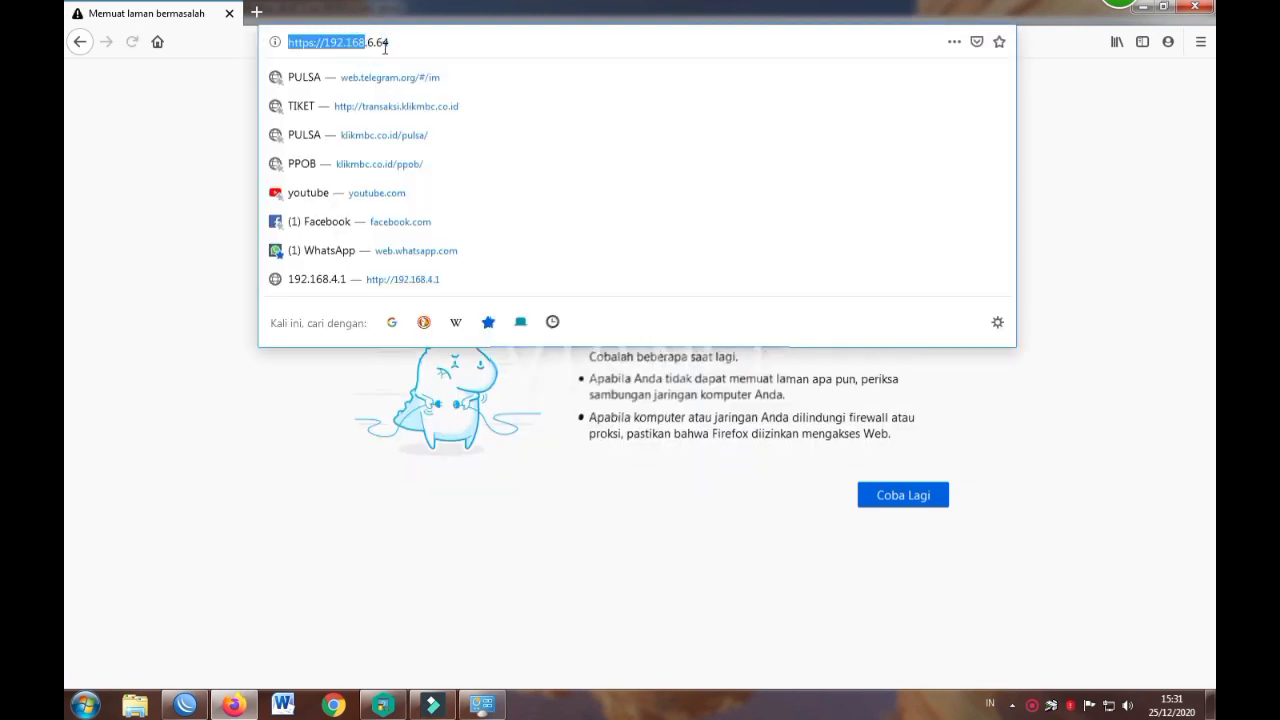
left_click(386, 44)
key("BackSpace")
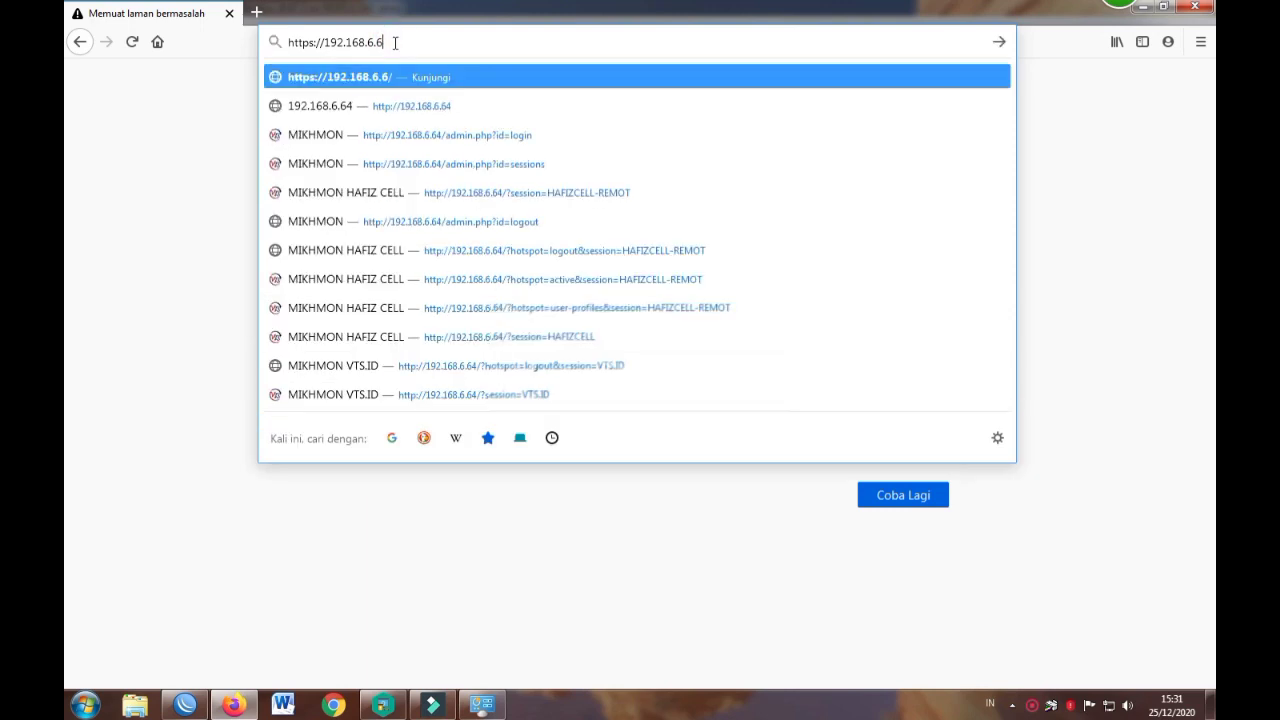
key("Return")
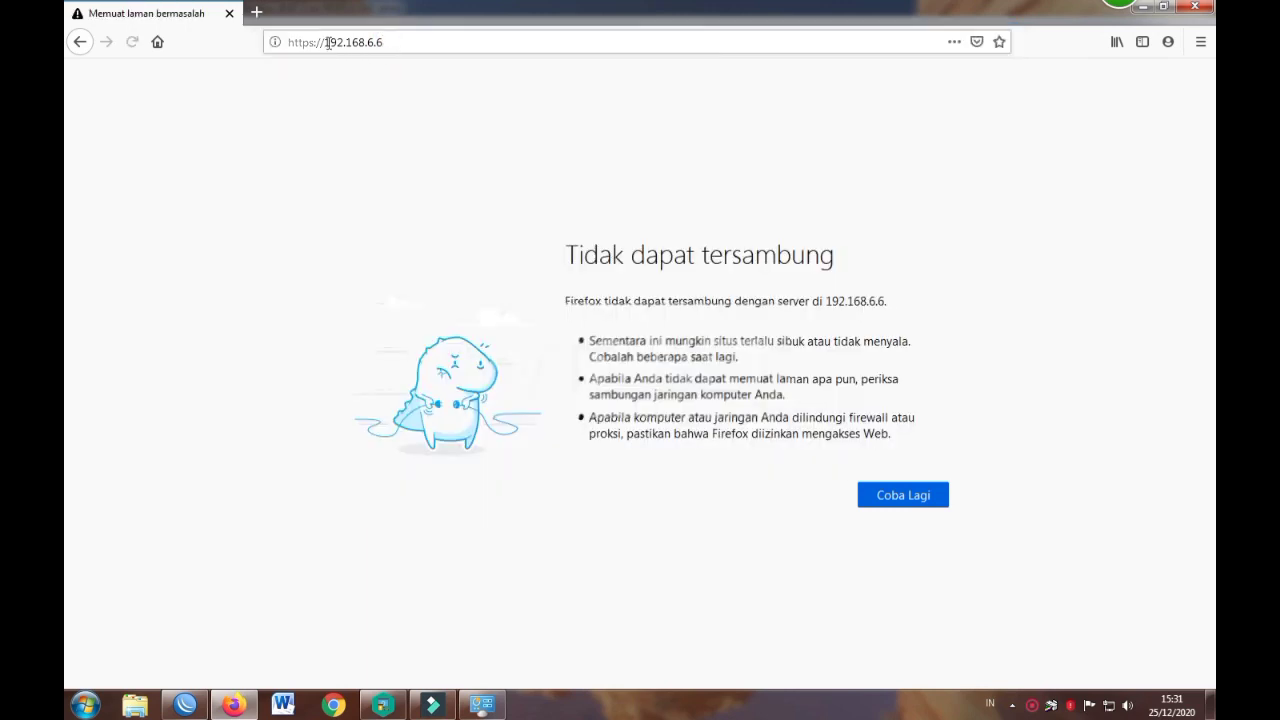
left_click_drag(325, 43, 242, 45)
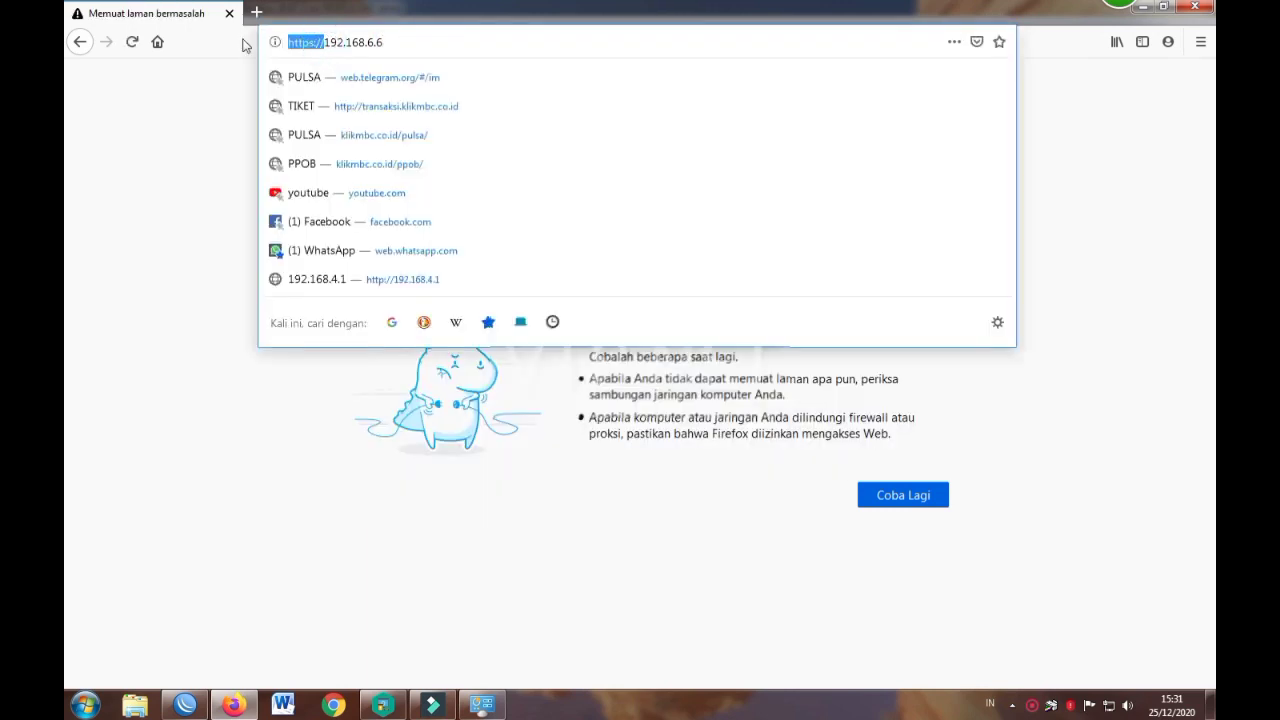
key("BackSpace")
key("Return")
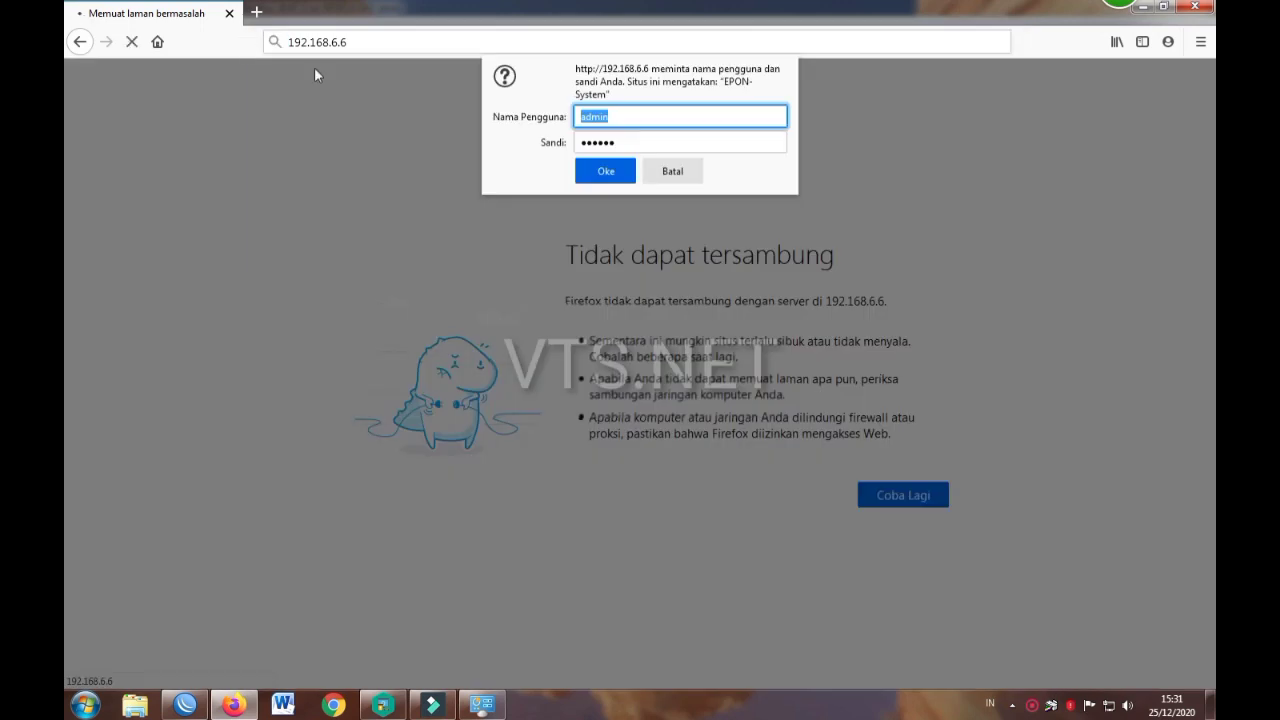
Step: Enter the password, log in, and choose 'Jangan Perbarui' to skip saving the login
key("Tab")
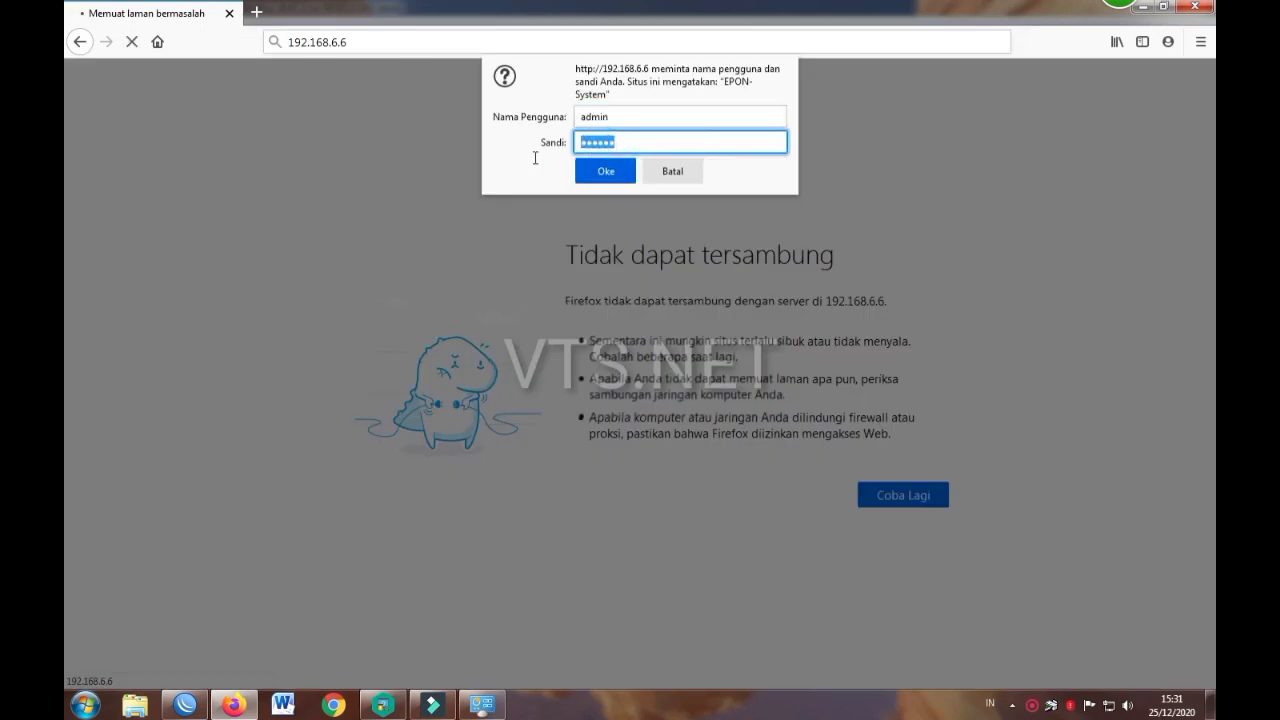
type("admin")
key("Return")
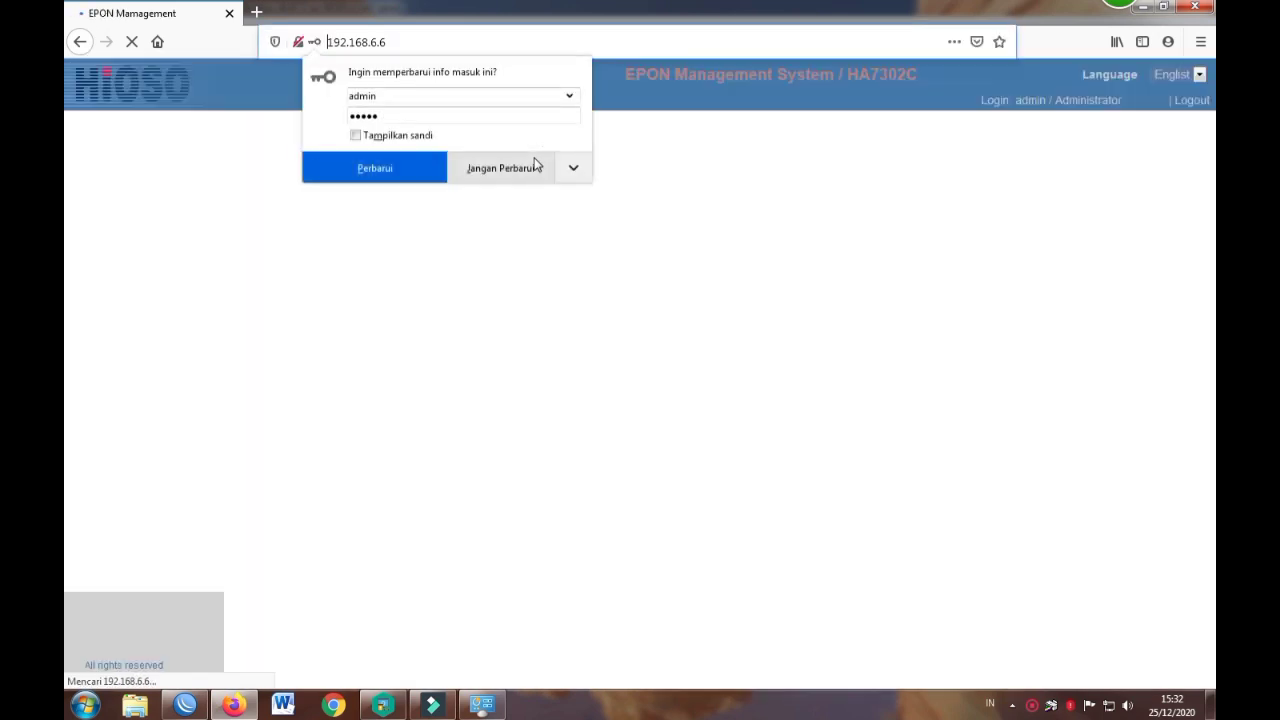
left_click(491, 168)
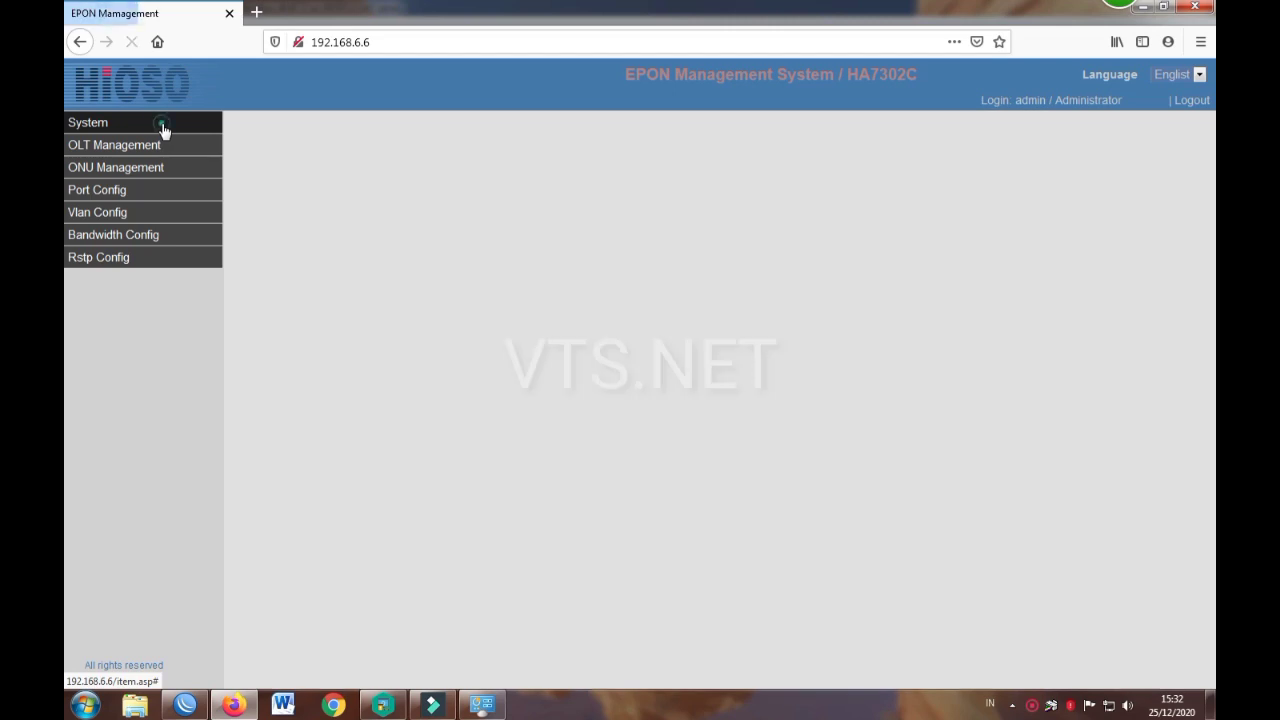
Step: Visit System Info, Backup Config, Factory Setting (backing out), System Reboot and System Upgrade pages
left_click(162, 124)
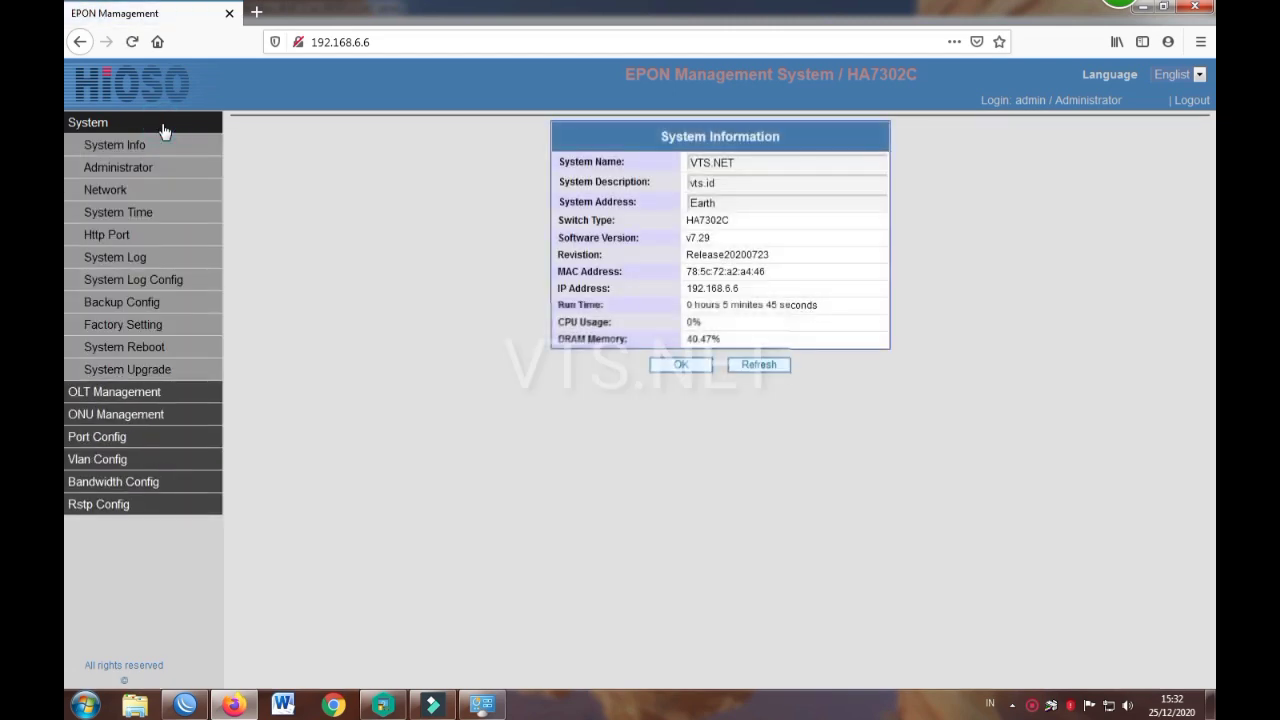
left_click(136, 301)
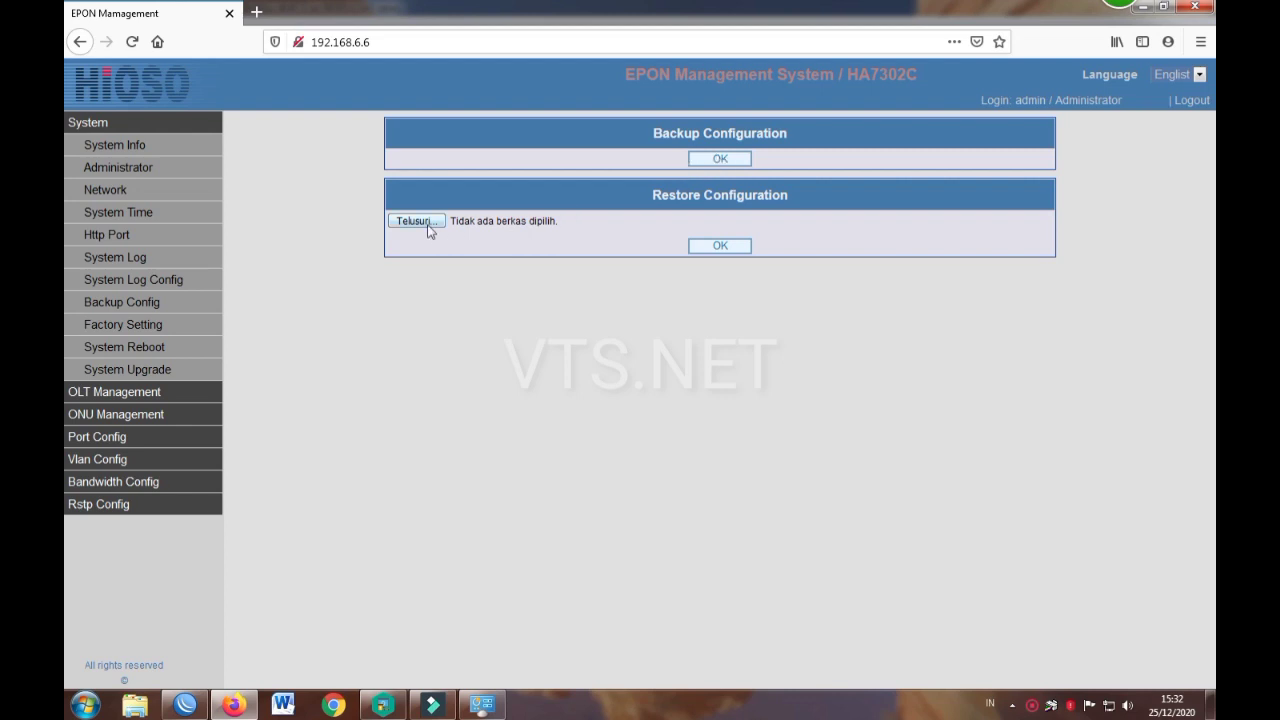
left_click(118, 326)
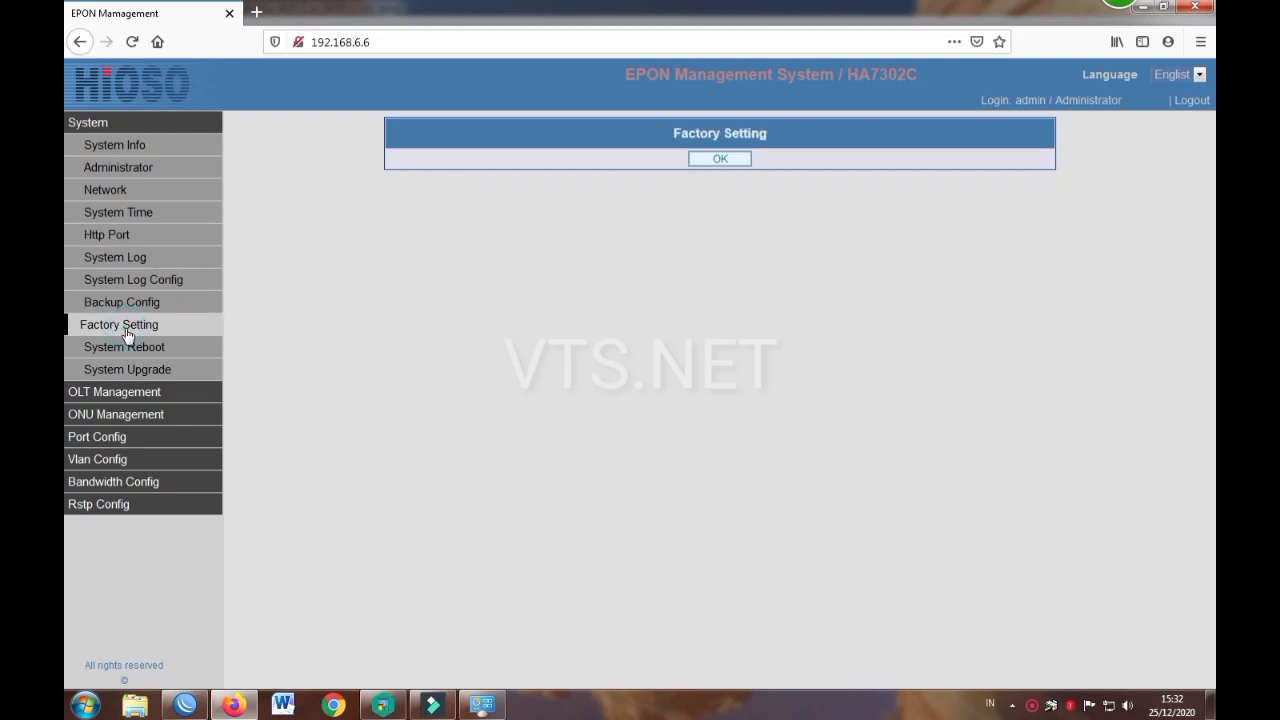
left_click(716, 159)
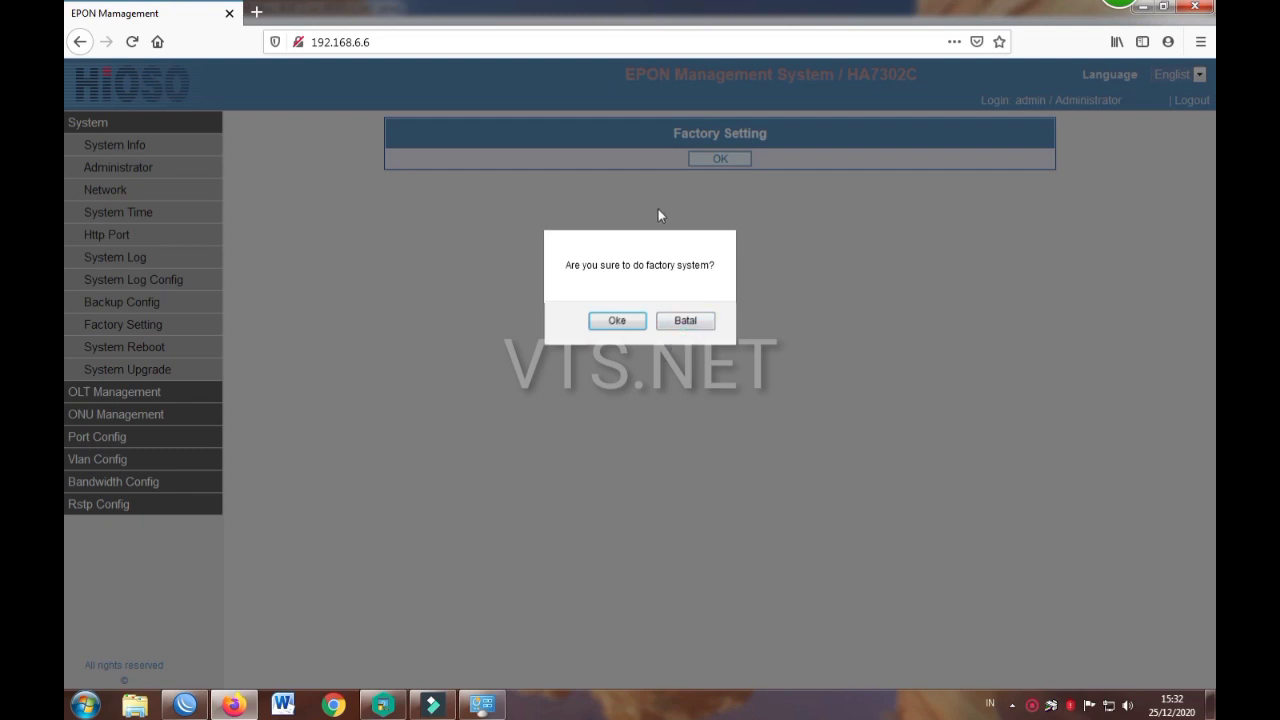
left_click(81, 42)
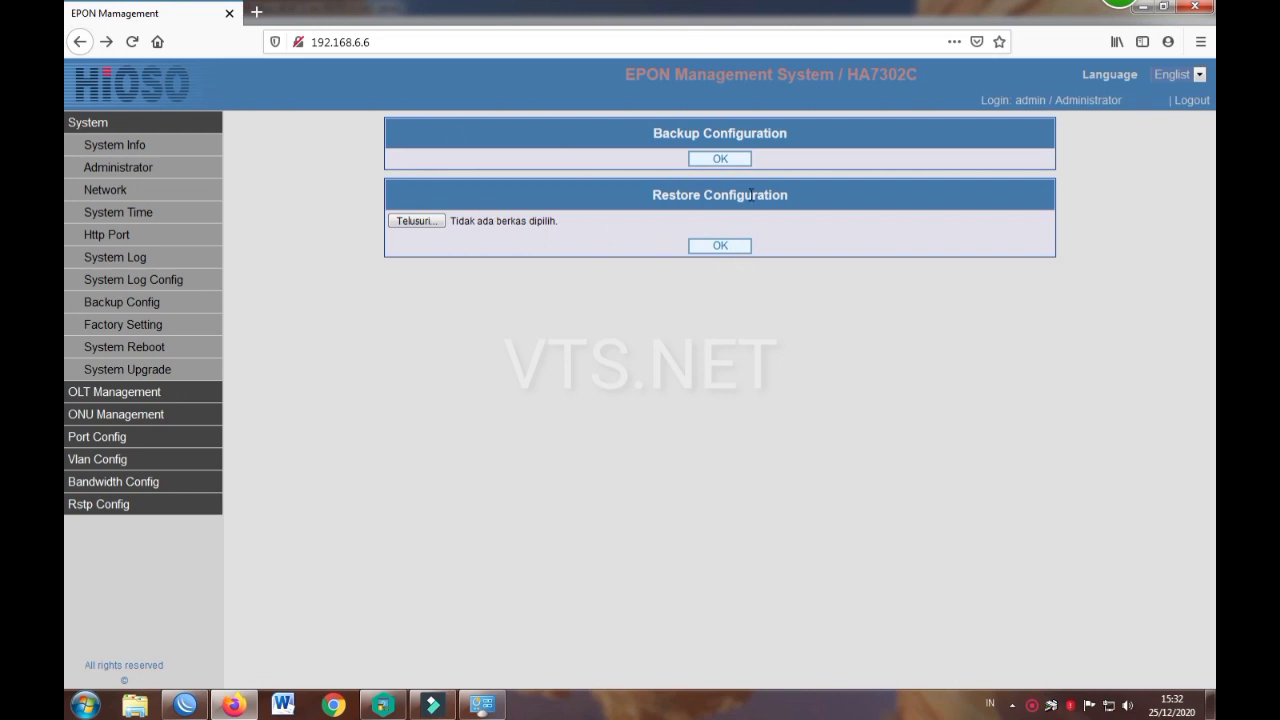
left_click(125, 321)
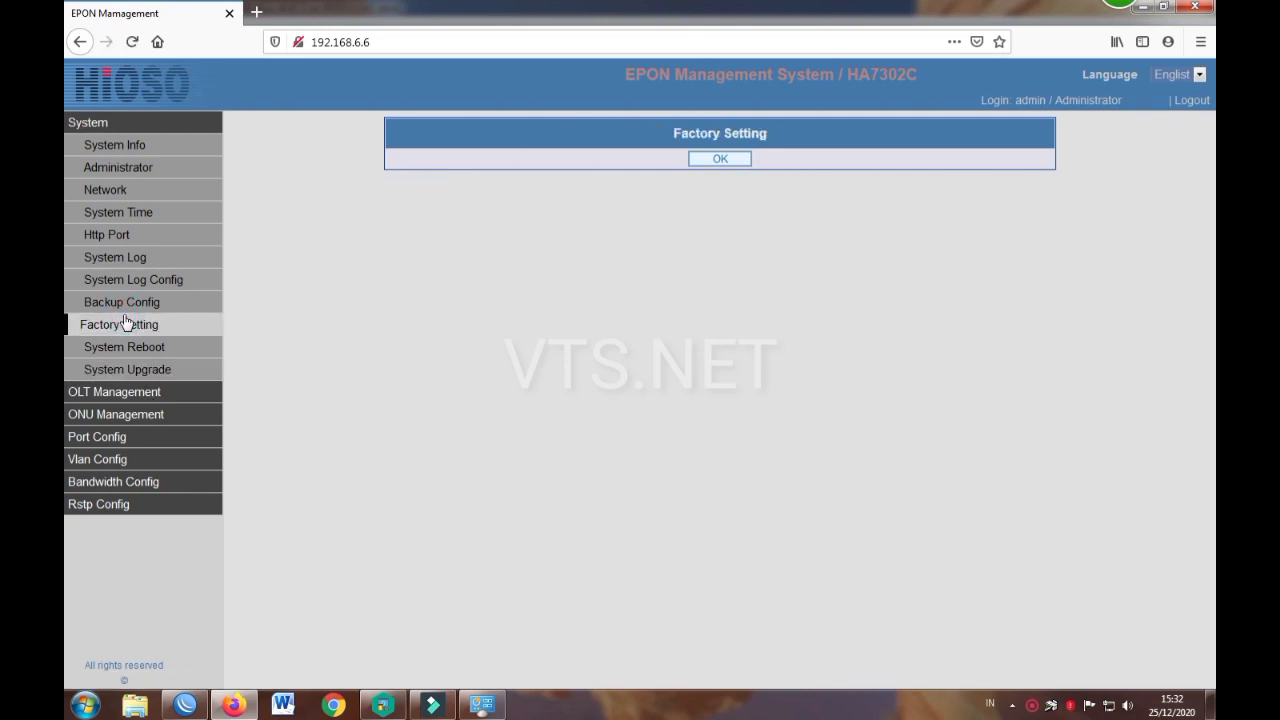
left_click(86, 346)
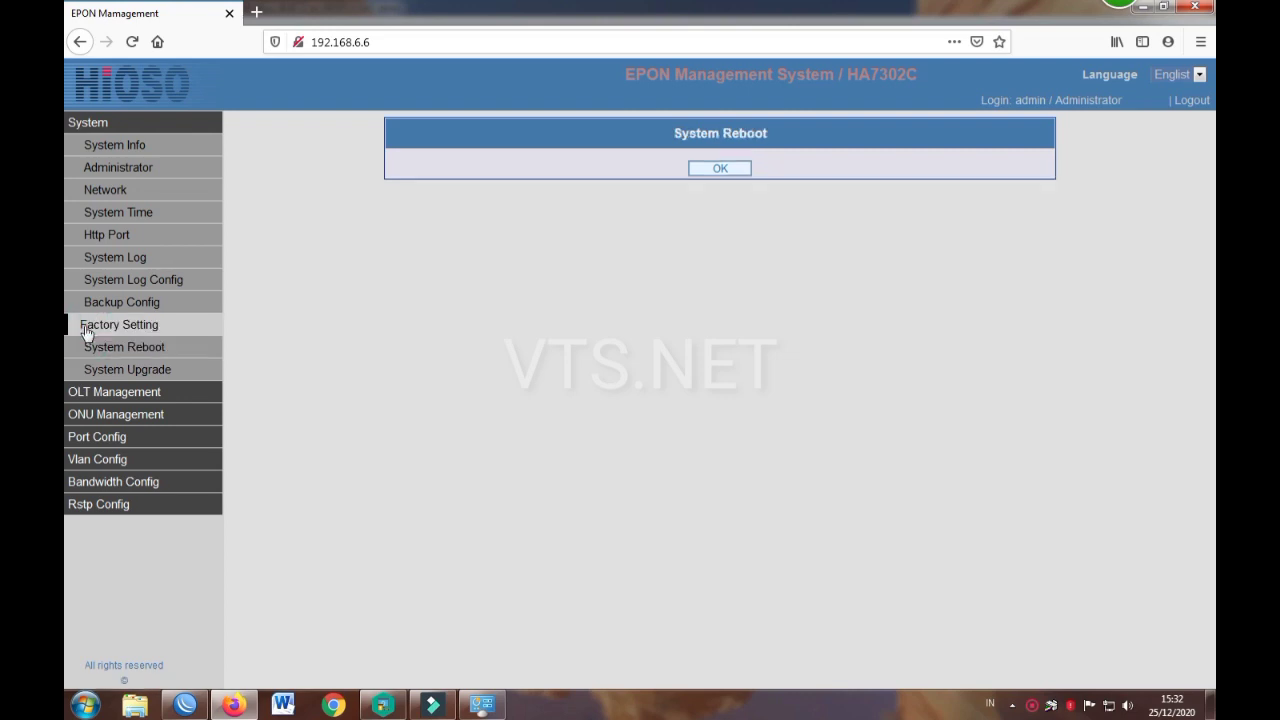
left_click(165, 372)
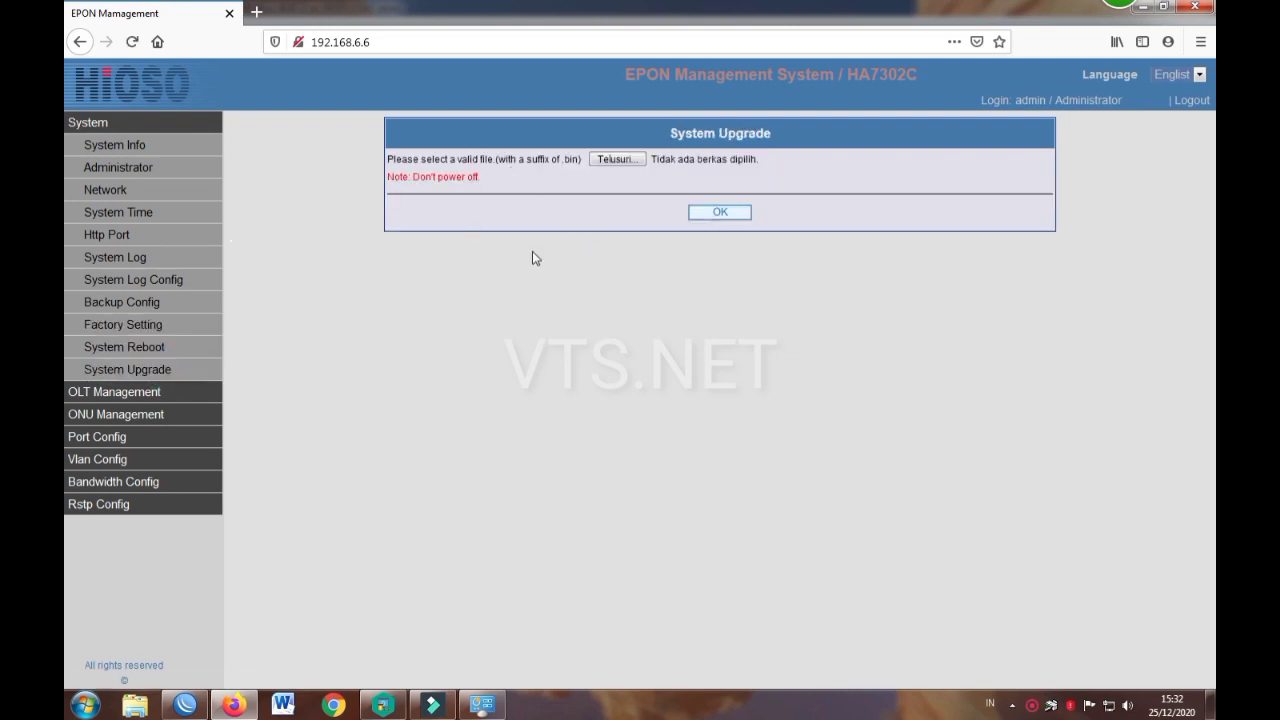
Step: Open the OLT Overview and inspect OLT 0/1's name and operations list without changes
left_click(160, 390)
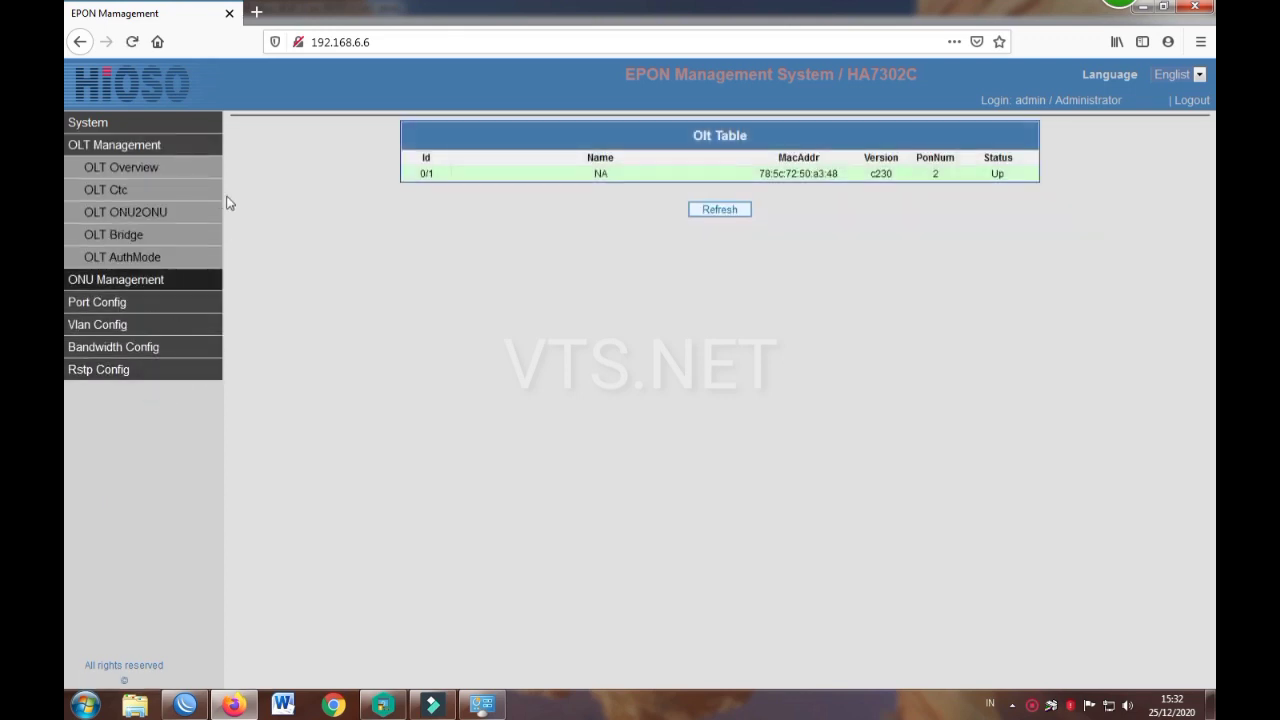
left_click(170, 168)
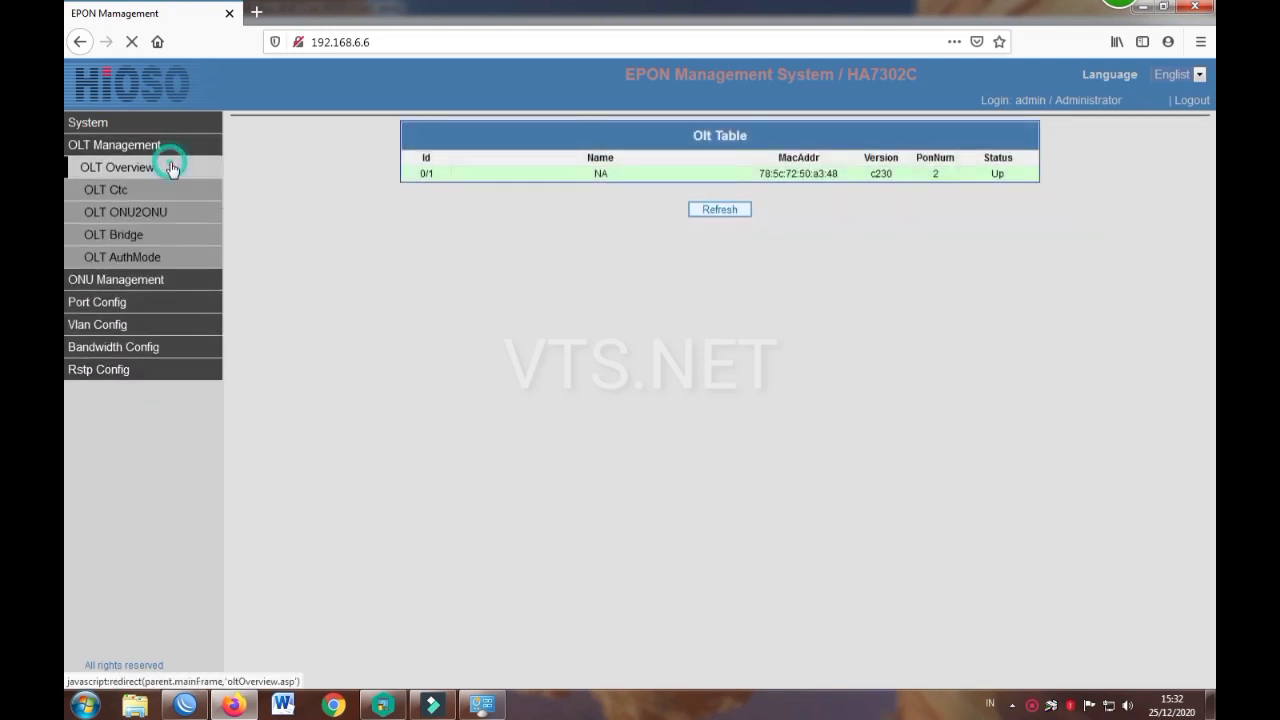
left_click(479, 177)
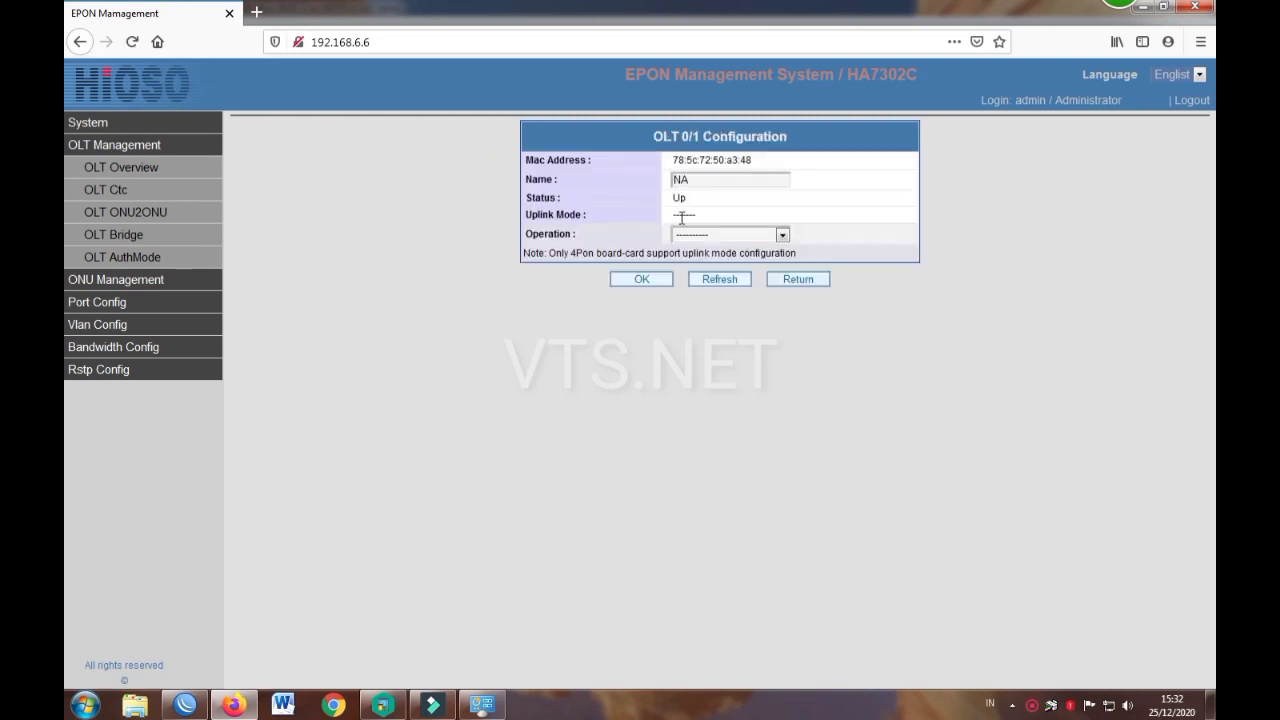
left_click(705, 177)
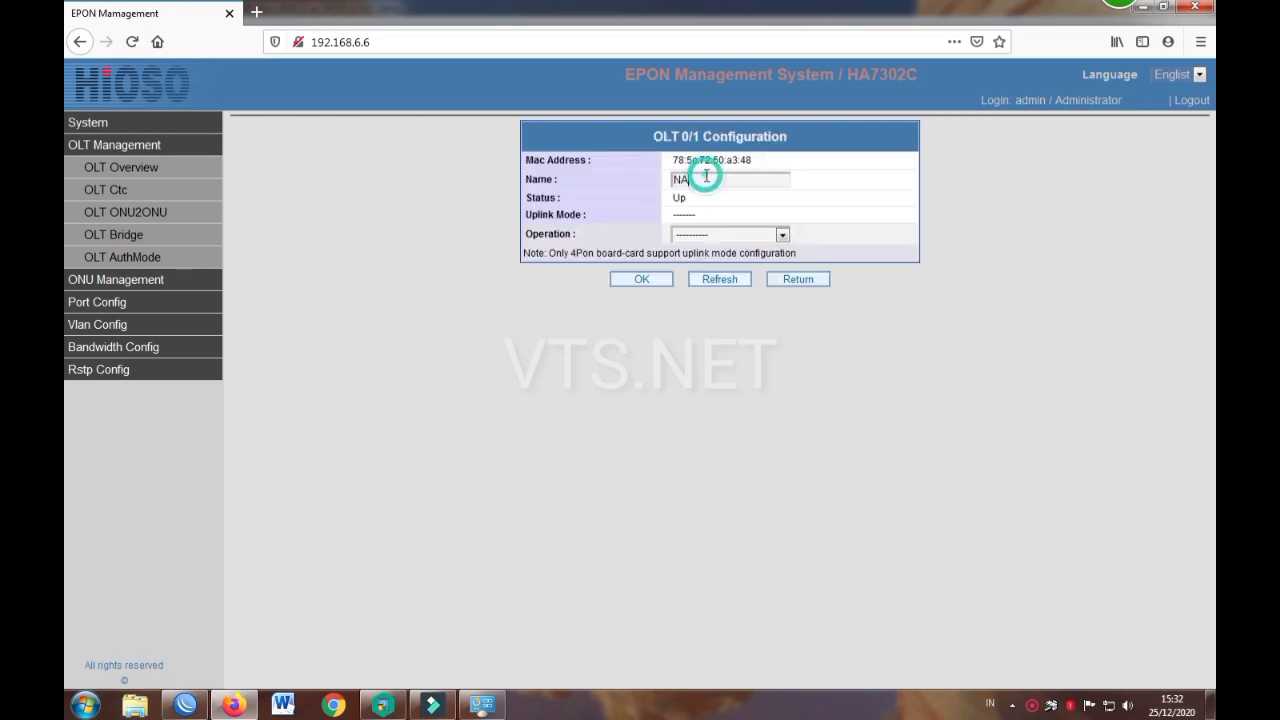
left_click(729, 236)
left_click(728, 240)
left_click(702, 181)
left_click(101, 164)
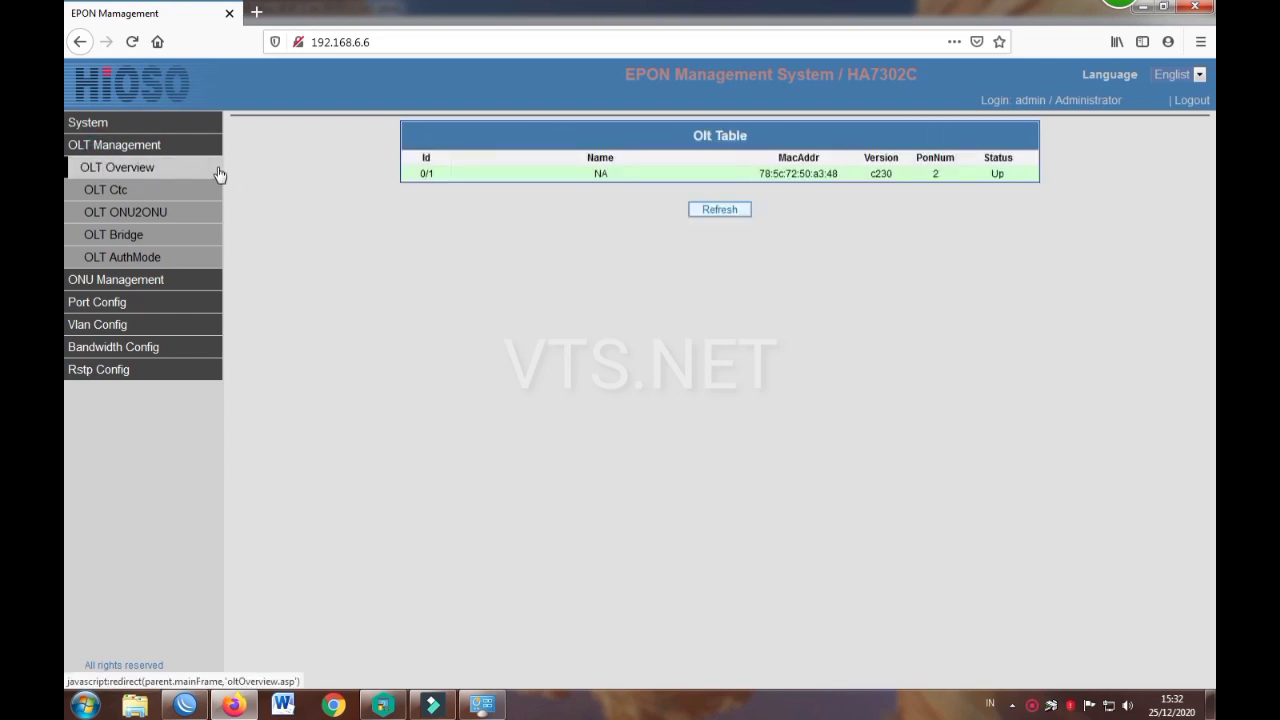
left_click(857, 175)
left_click(704, 181)
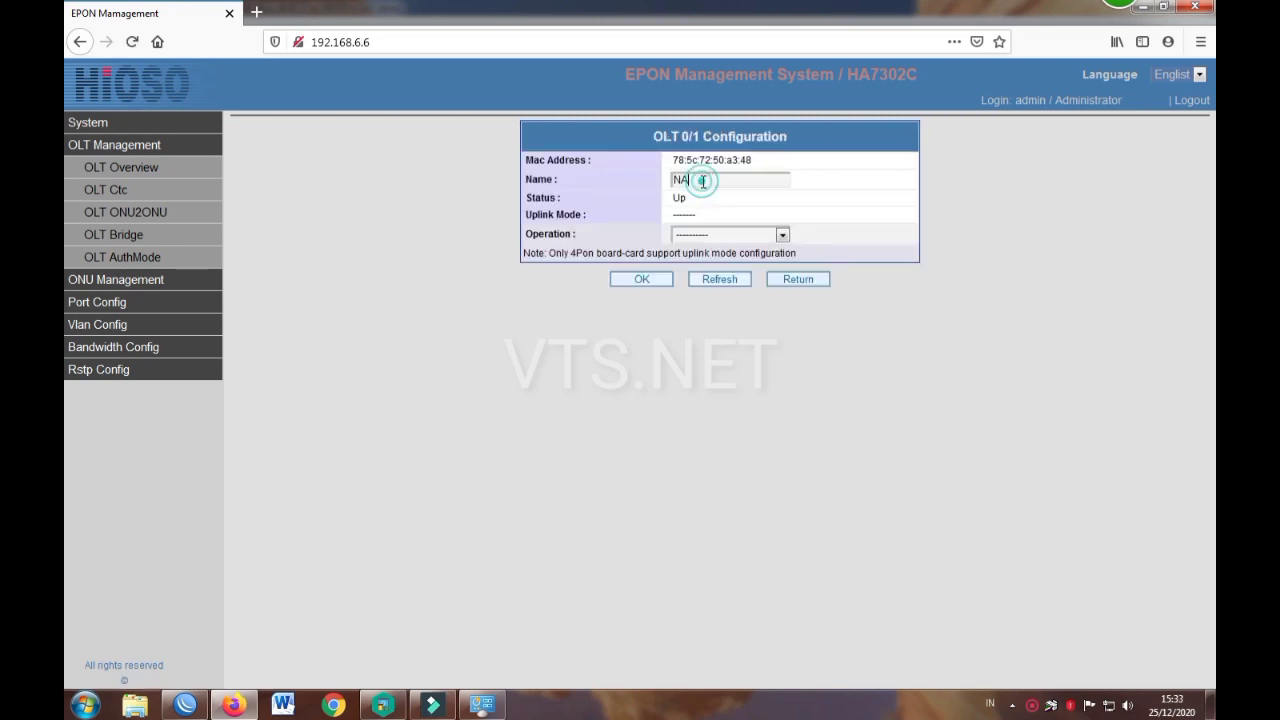
left_click(739, 237)
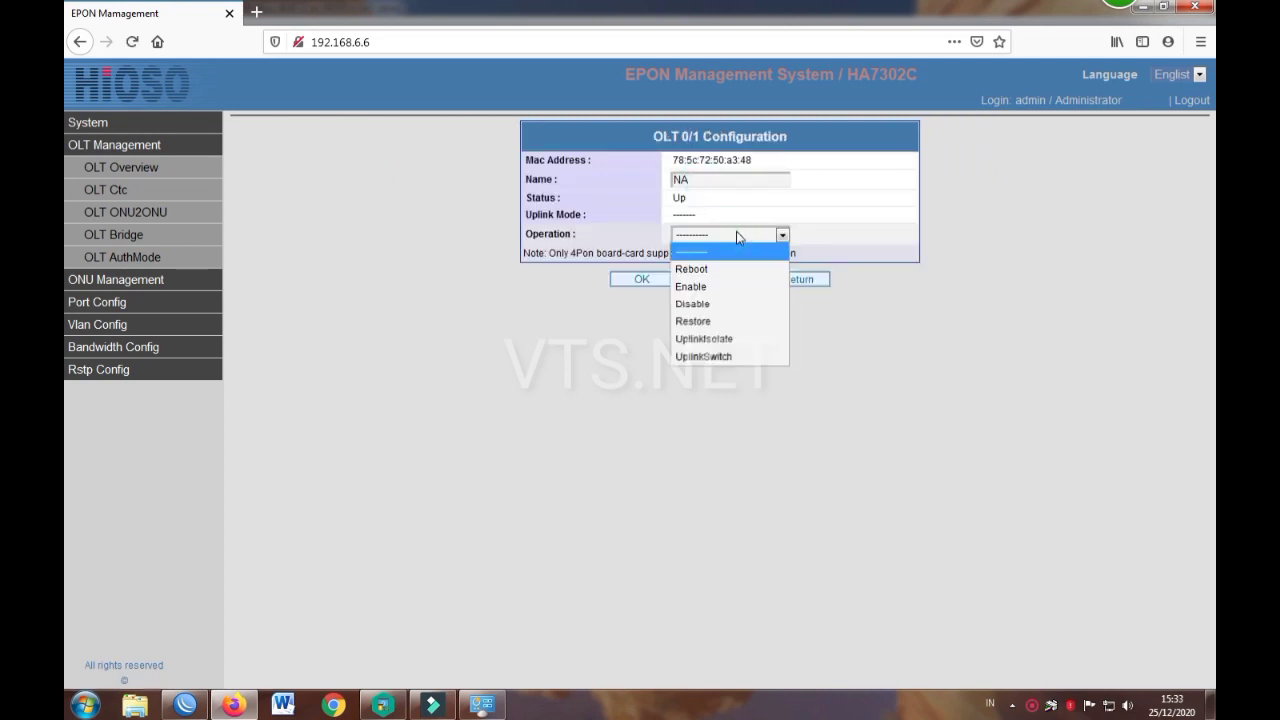
left_click(736, 233)
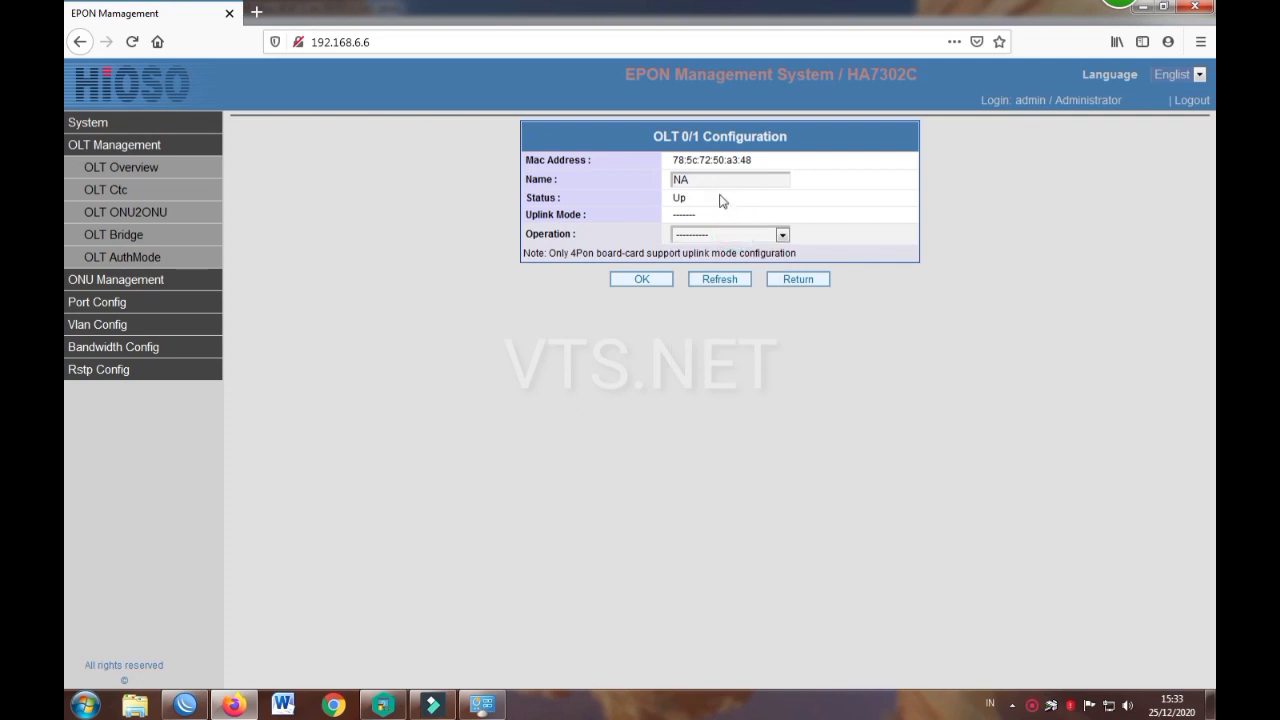
left_click(706, 178)
Step: Review OLT 0/1's CTC settings and Onu2Onu Control, leaving it Disable
left_click(164, 191)
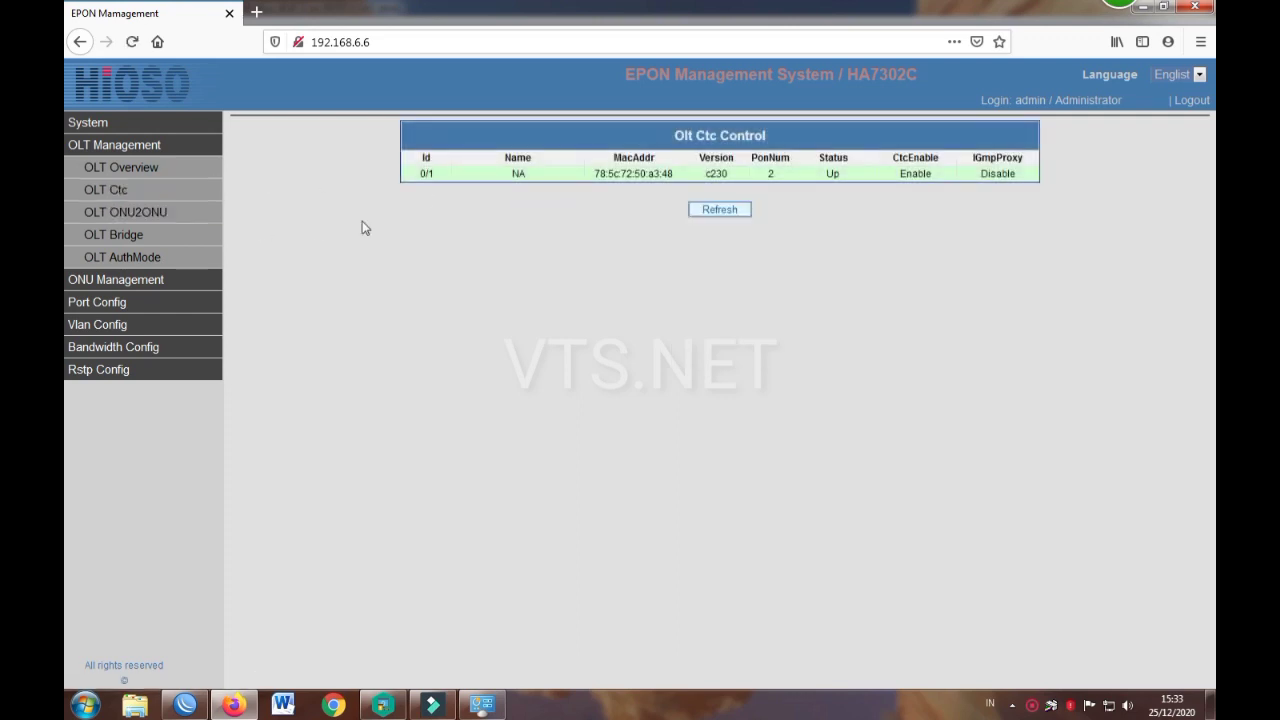
left_click(624, 176)
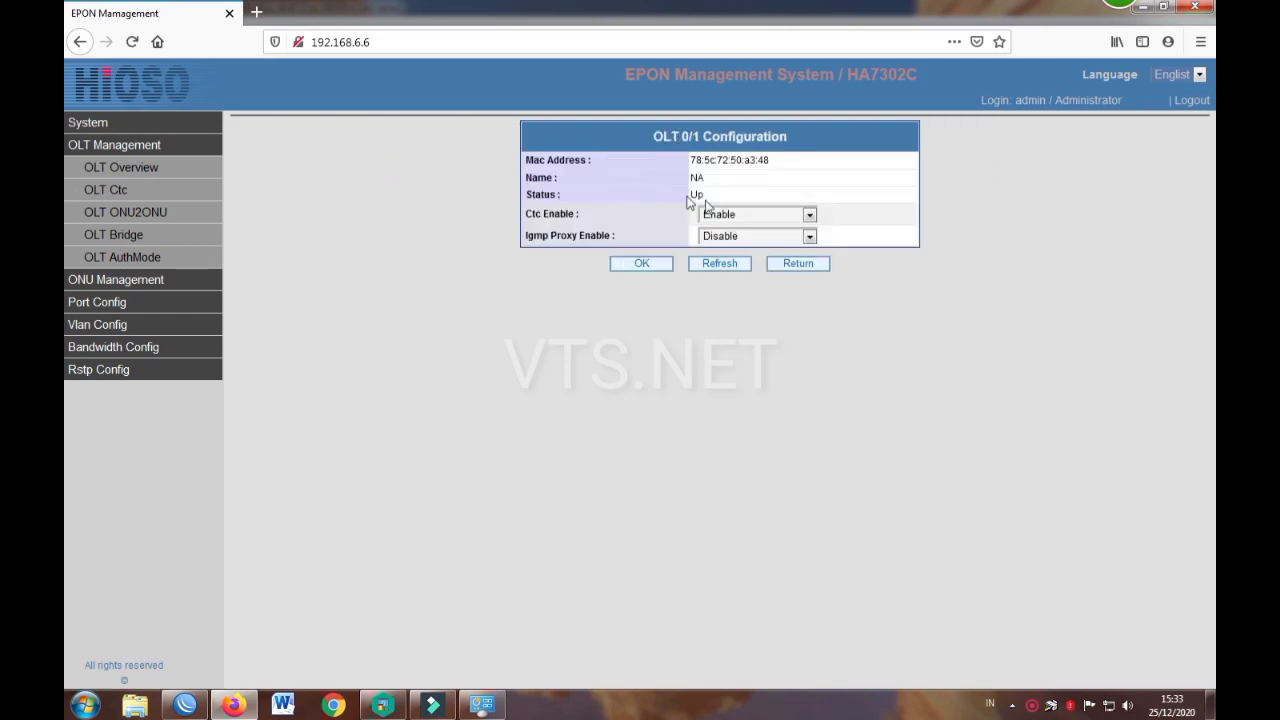
left_click(148, 219)
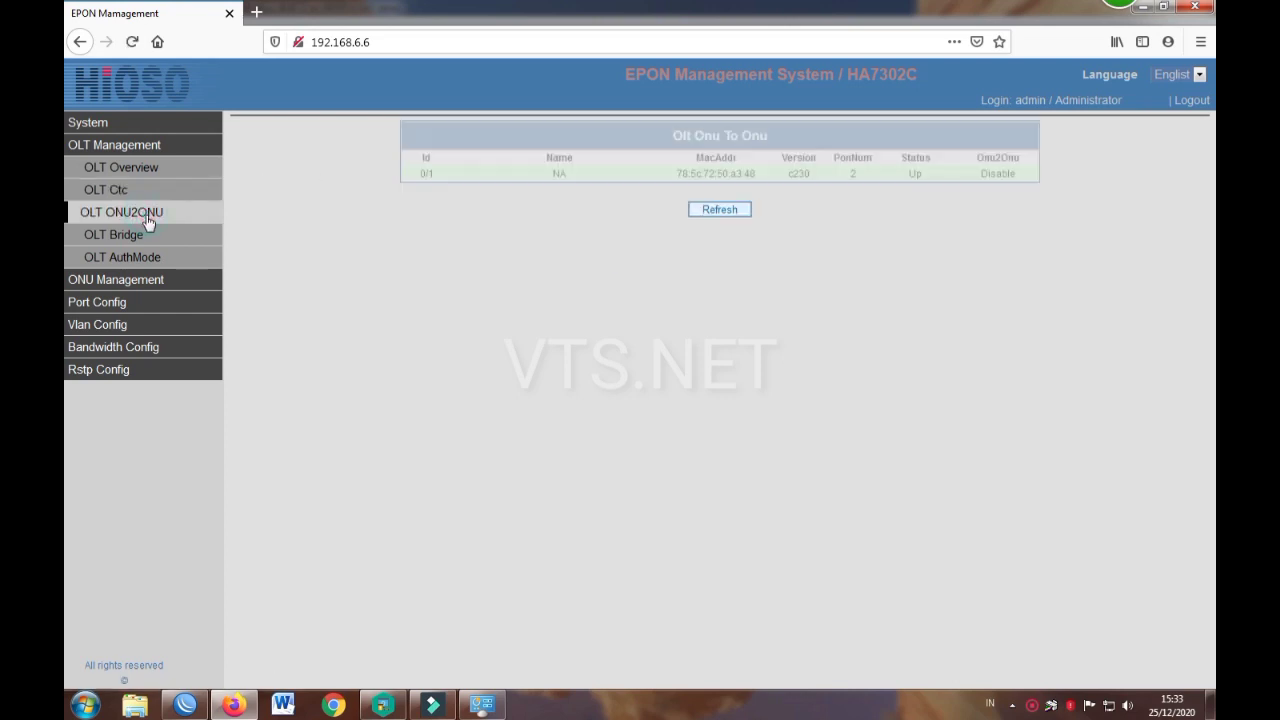
left_click(755, 175)
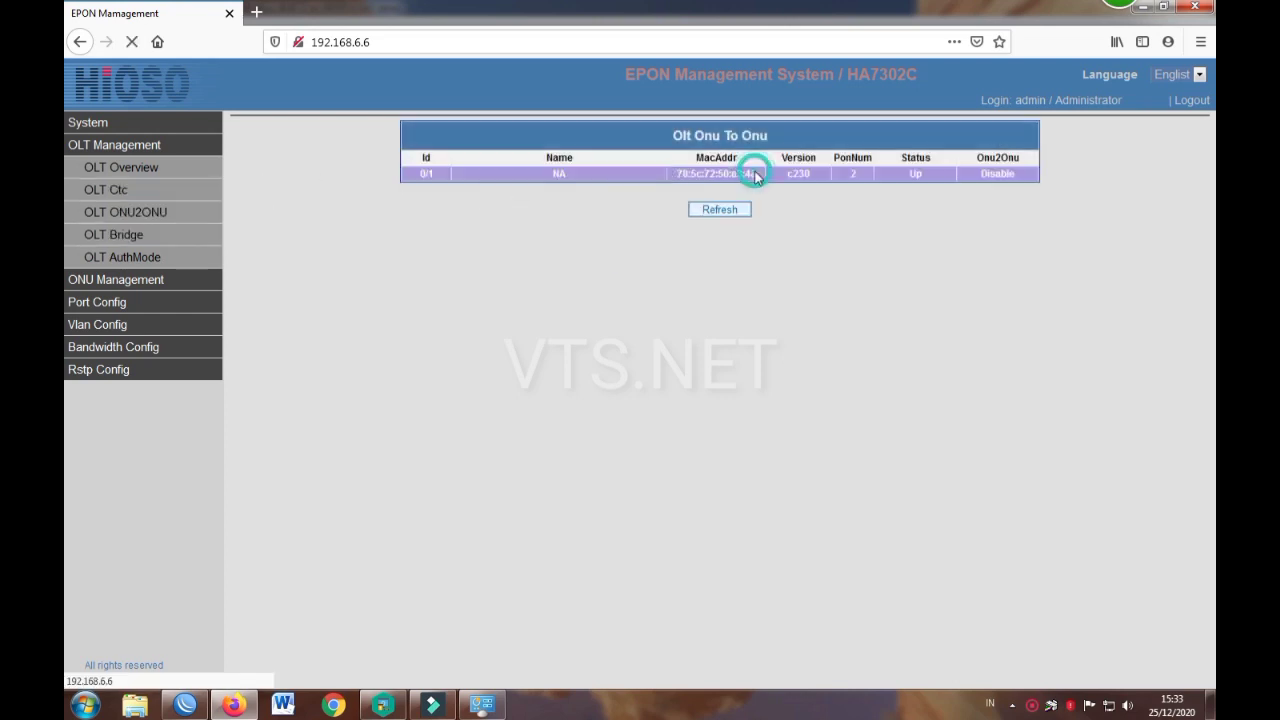
left_click(755, 216)
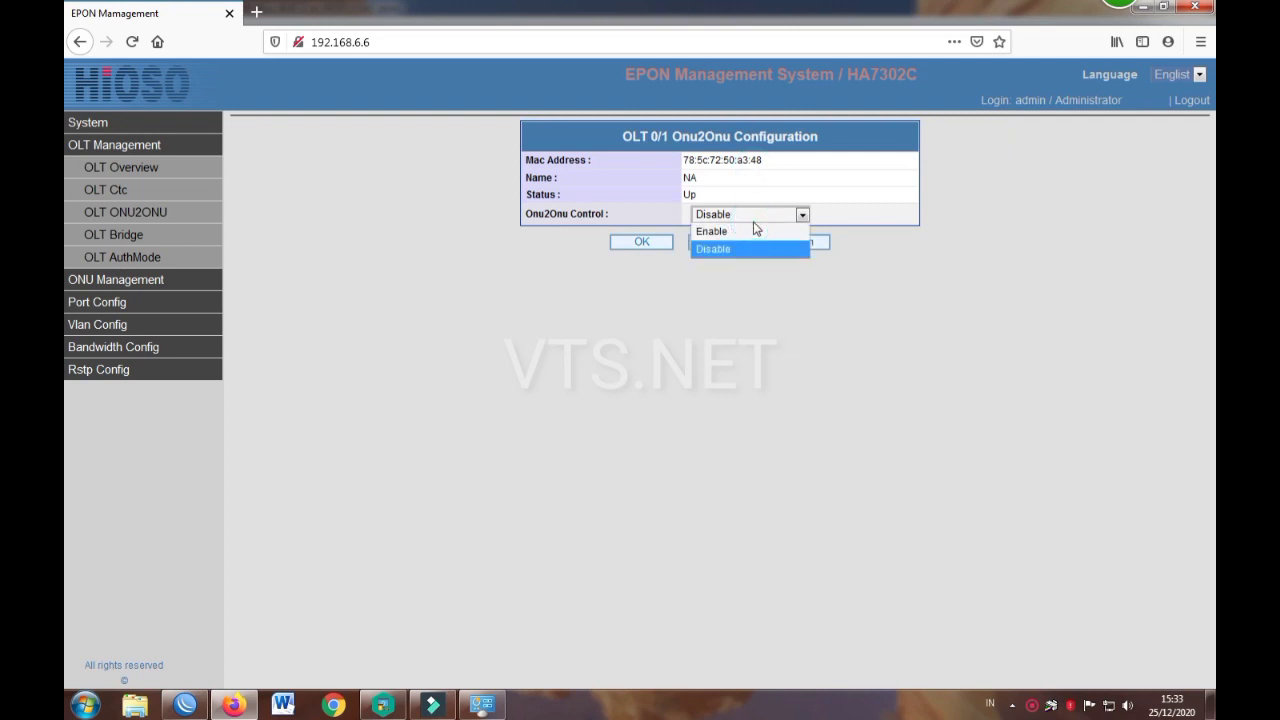
left_click(466, 266)
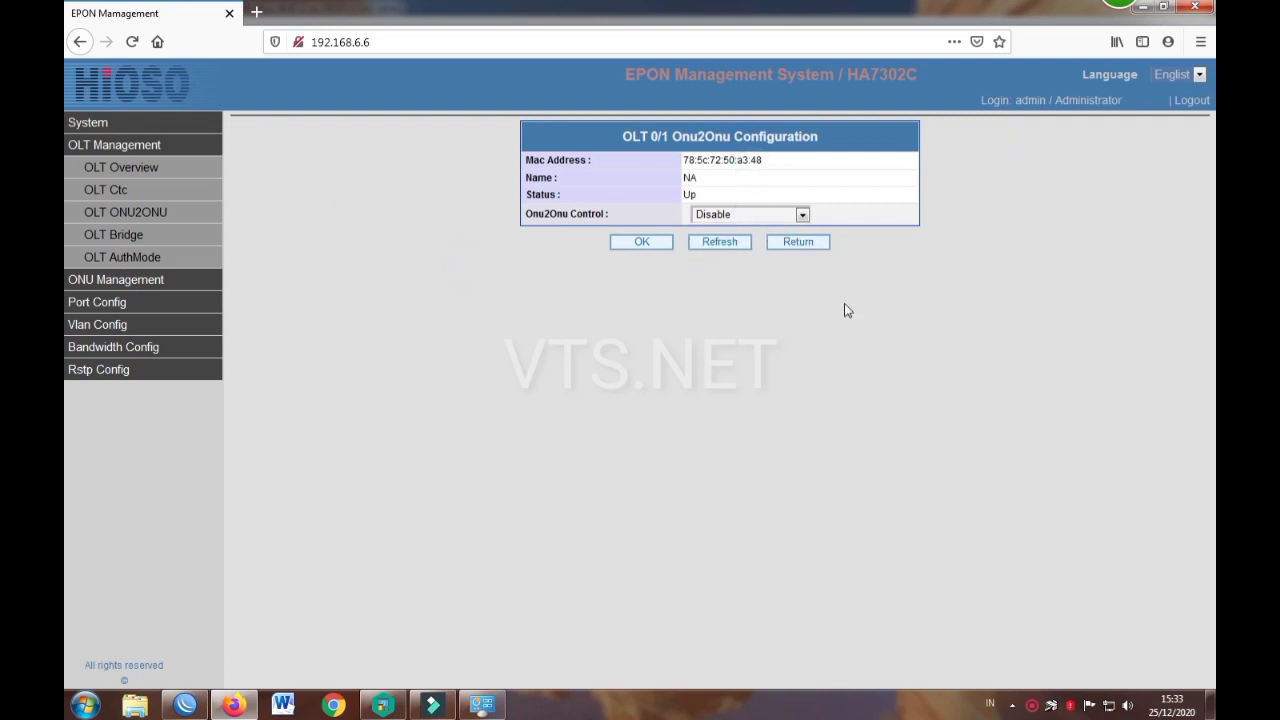
Step: Open OLT 0/1's Bridge MAC aging settings, then its NoAuth auth mode settings
left_click(126, 235)
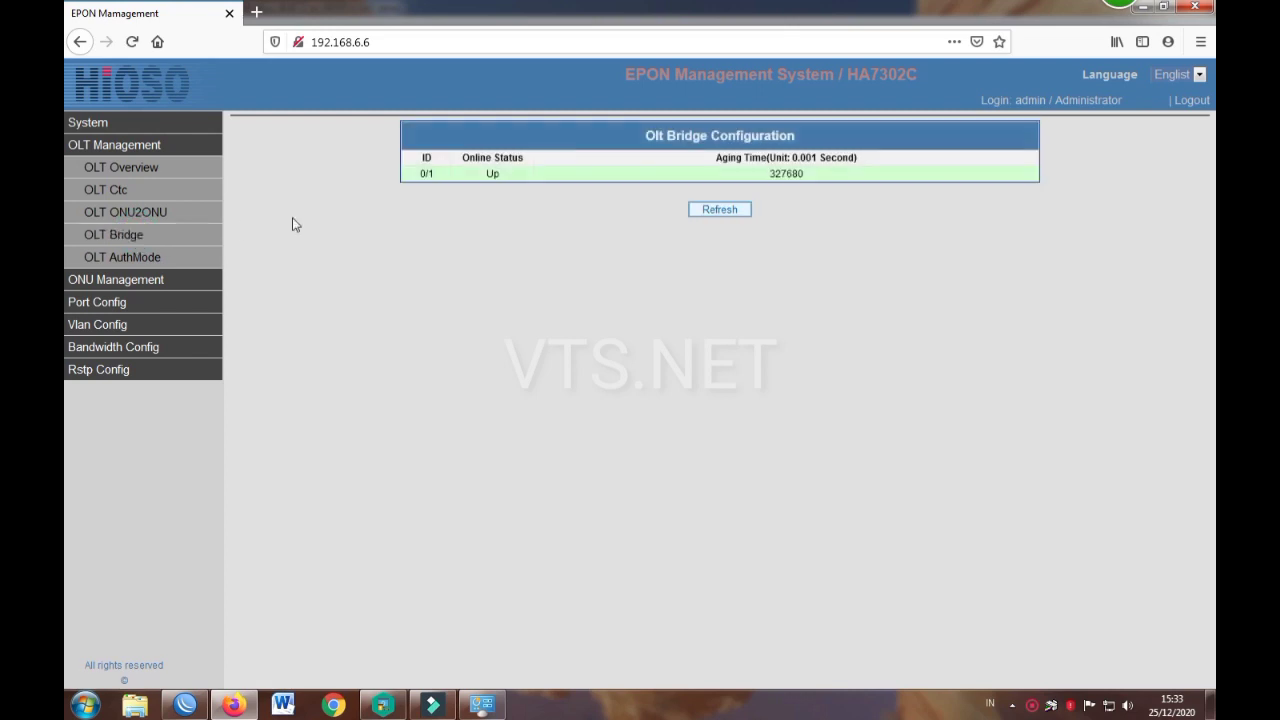
left_click(541, 185)
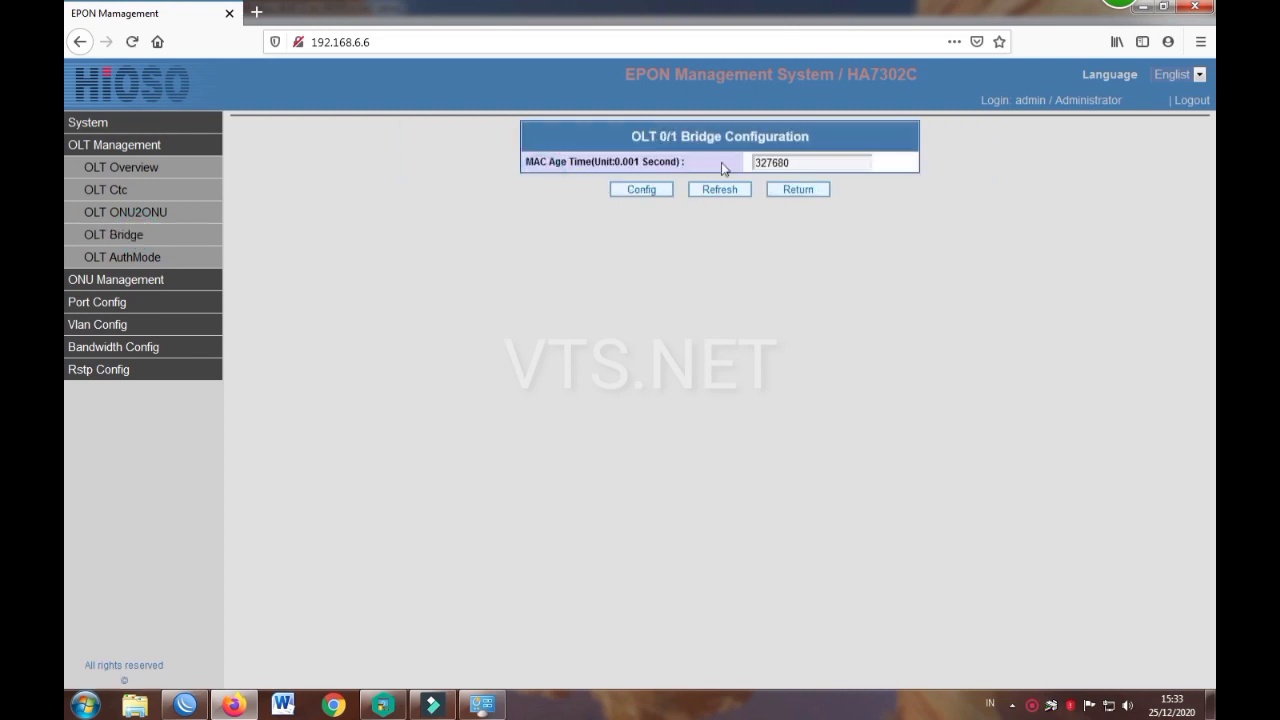
left_click(127, 259)
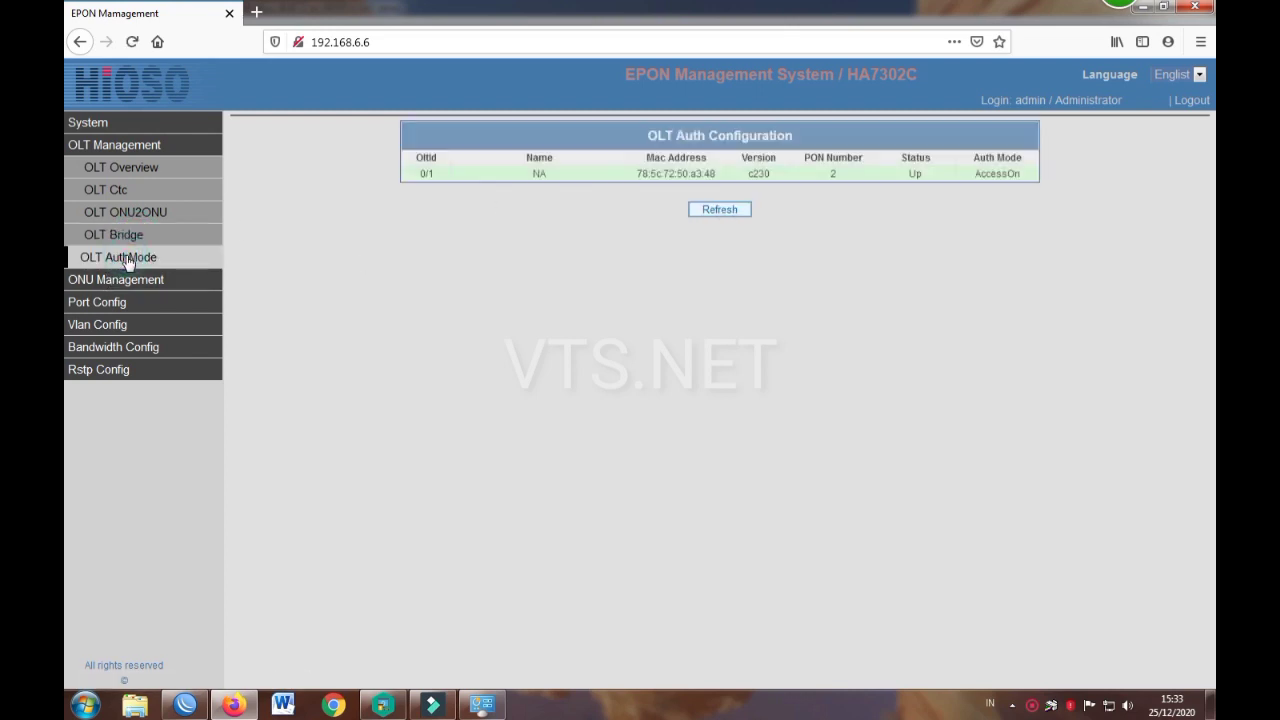
left_click(635, 175)
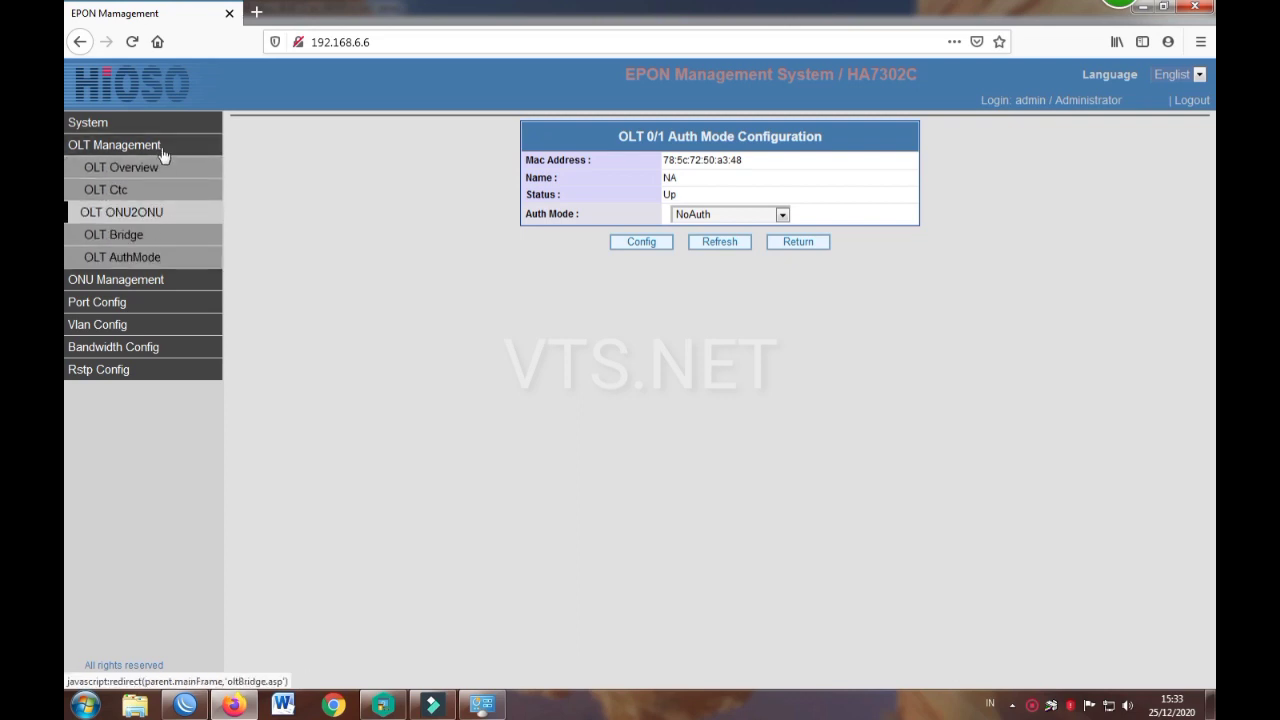
Step: In ONU Overview, check that PON 0/1/1 is empty, then list PON 0/1/2's single Up ONU
left_click(117, 281)
left_click(118, 287)
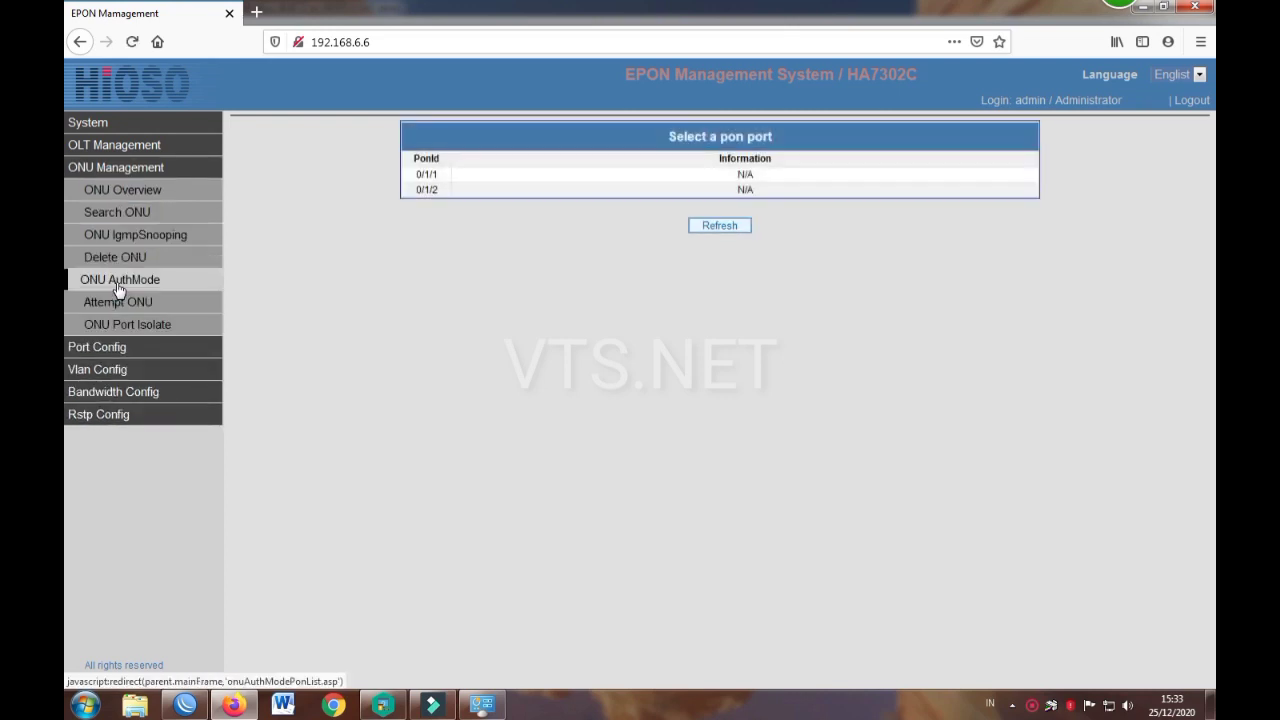
left_click(128, 195)
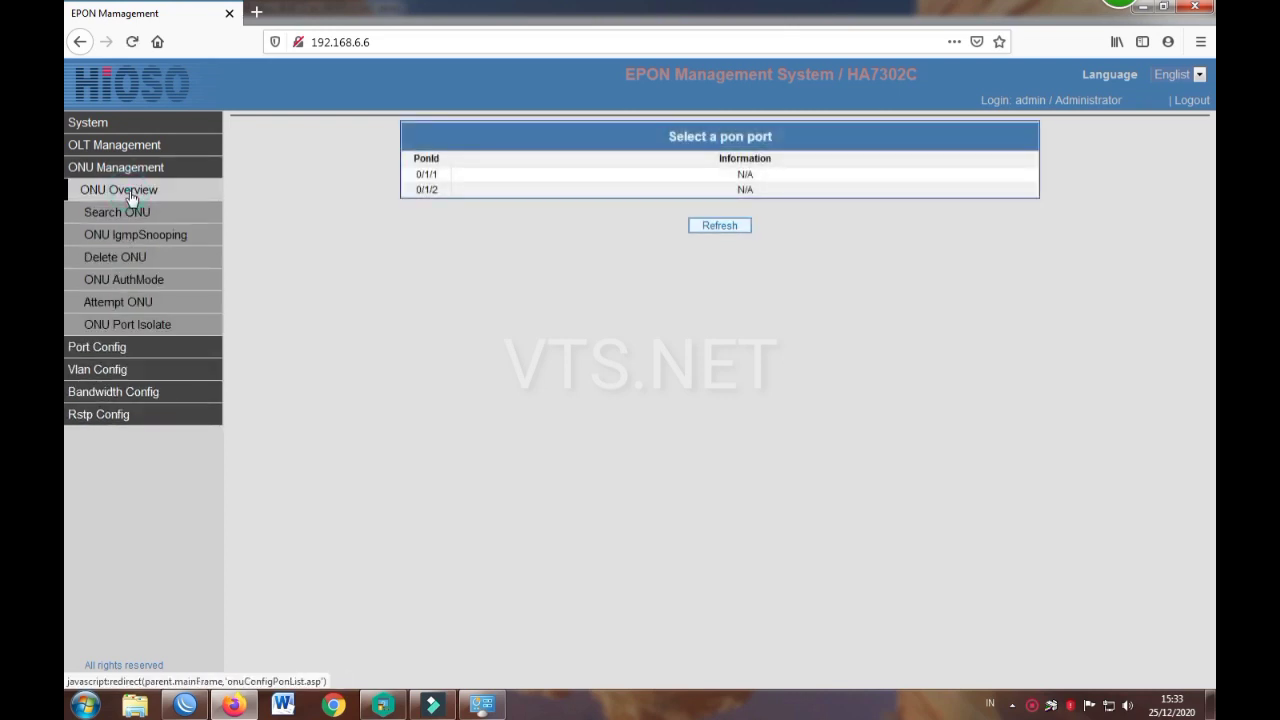
left_click(505, 178)
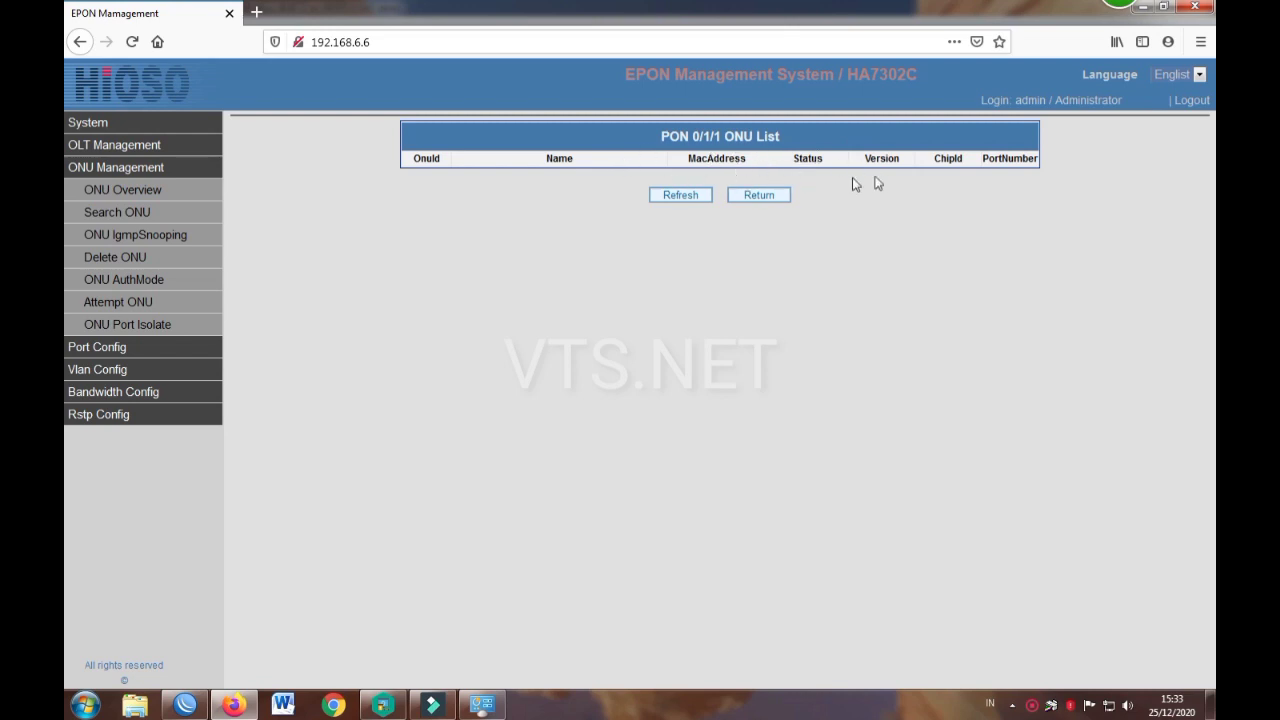
left_click(752, 194)
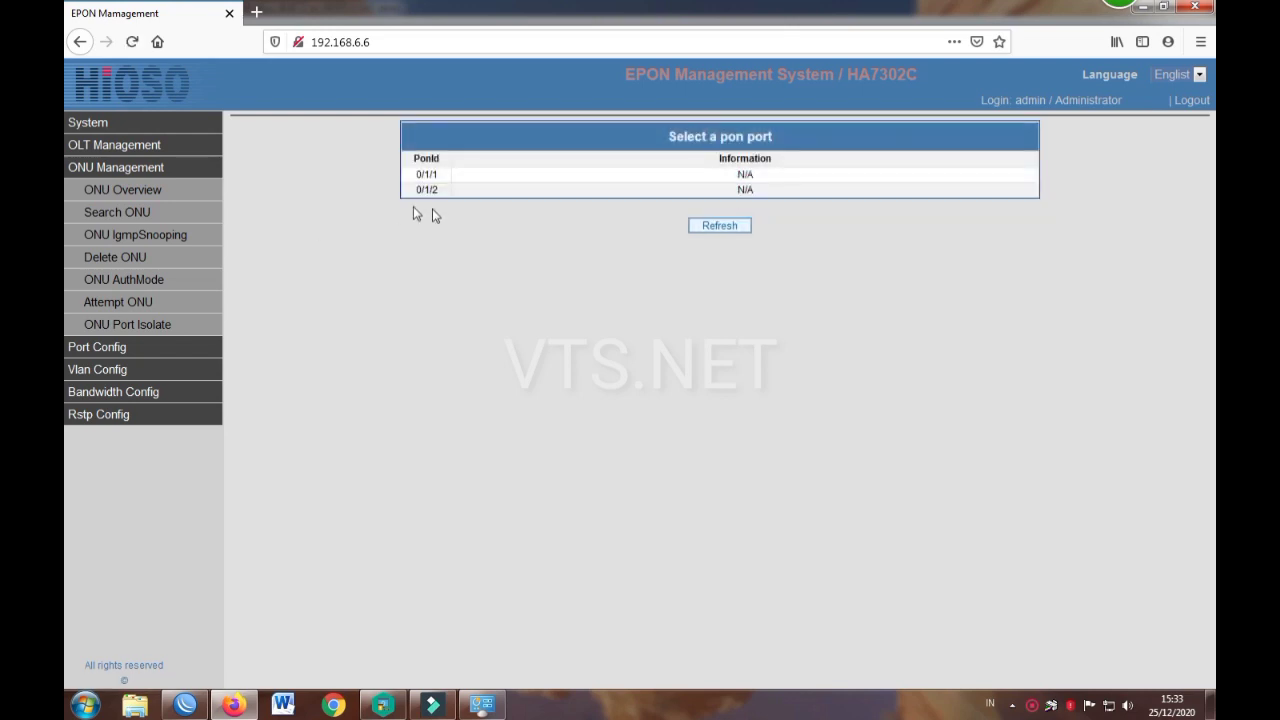
left_click(457, 189)
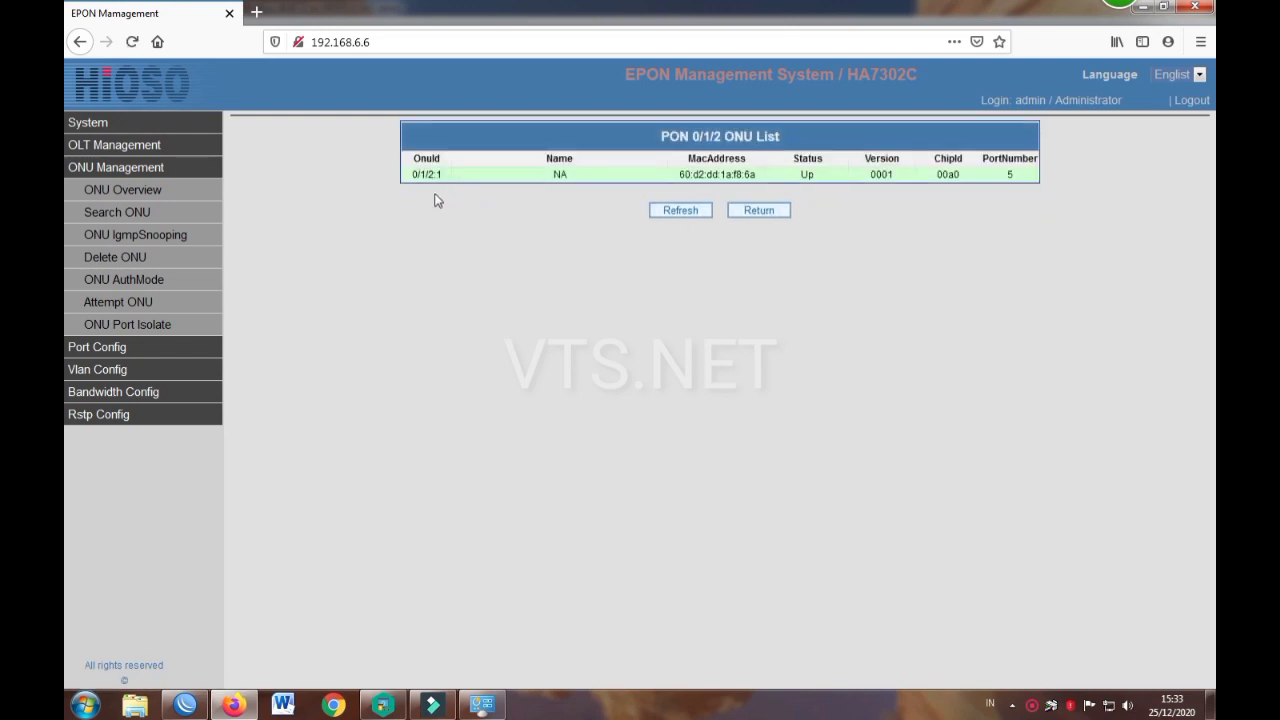
Step: Change ONU 0/1/2:1's name from NA to 'ONU TES', set Operation to Enable, and save
left_click(862, 177)
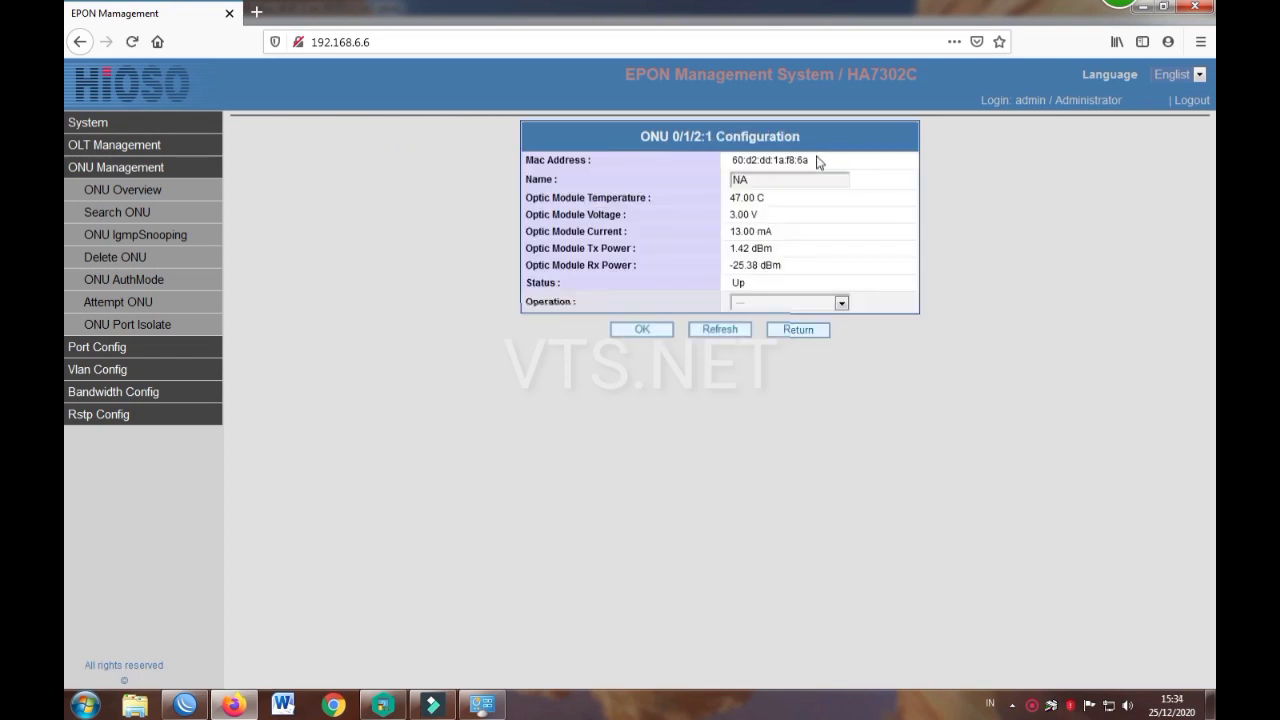
left_click_drag(750, 180, 722, 184)
type("ONU")
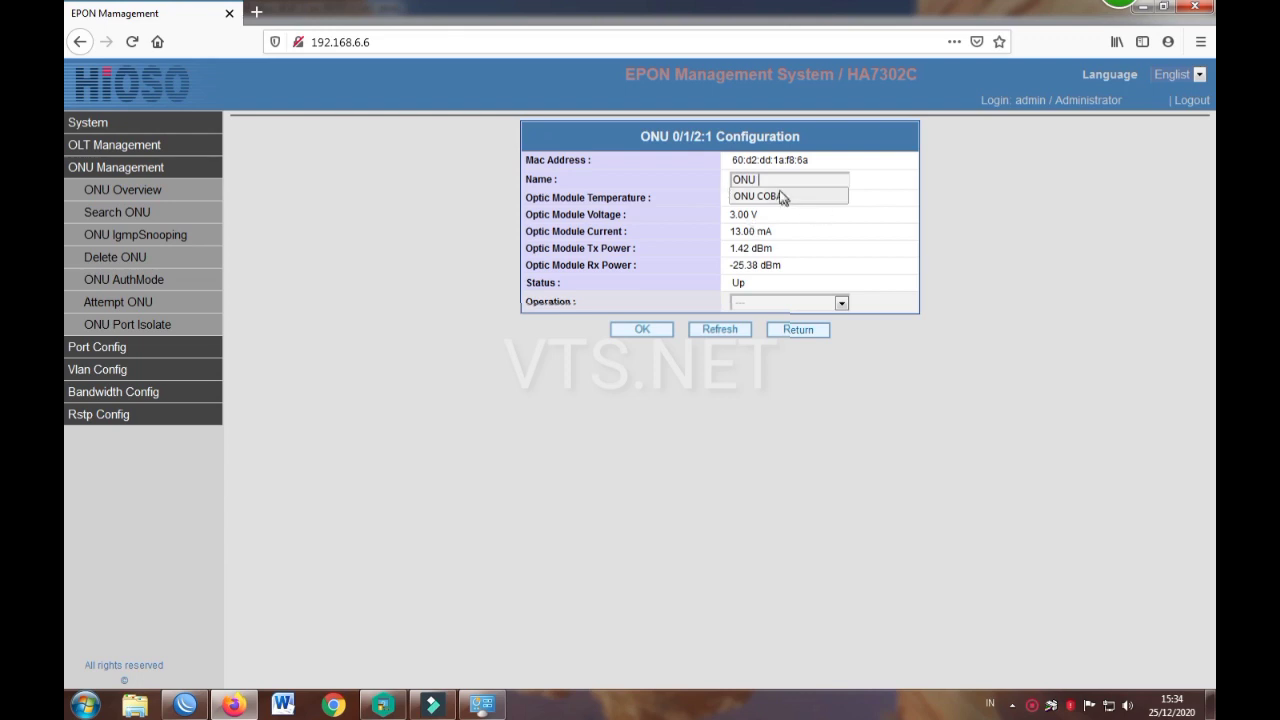
type("TES")
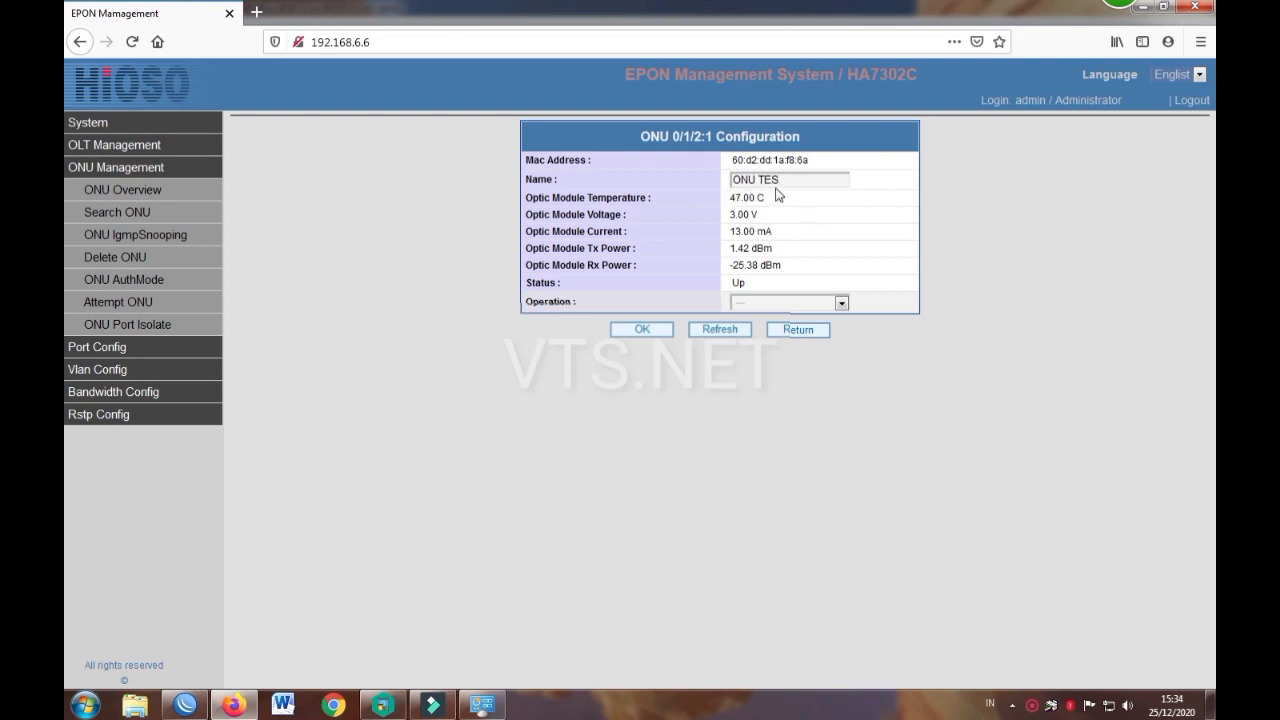
type("t")
left_click(771, 304)
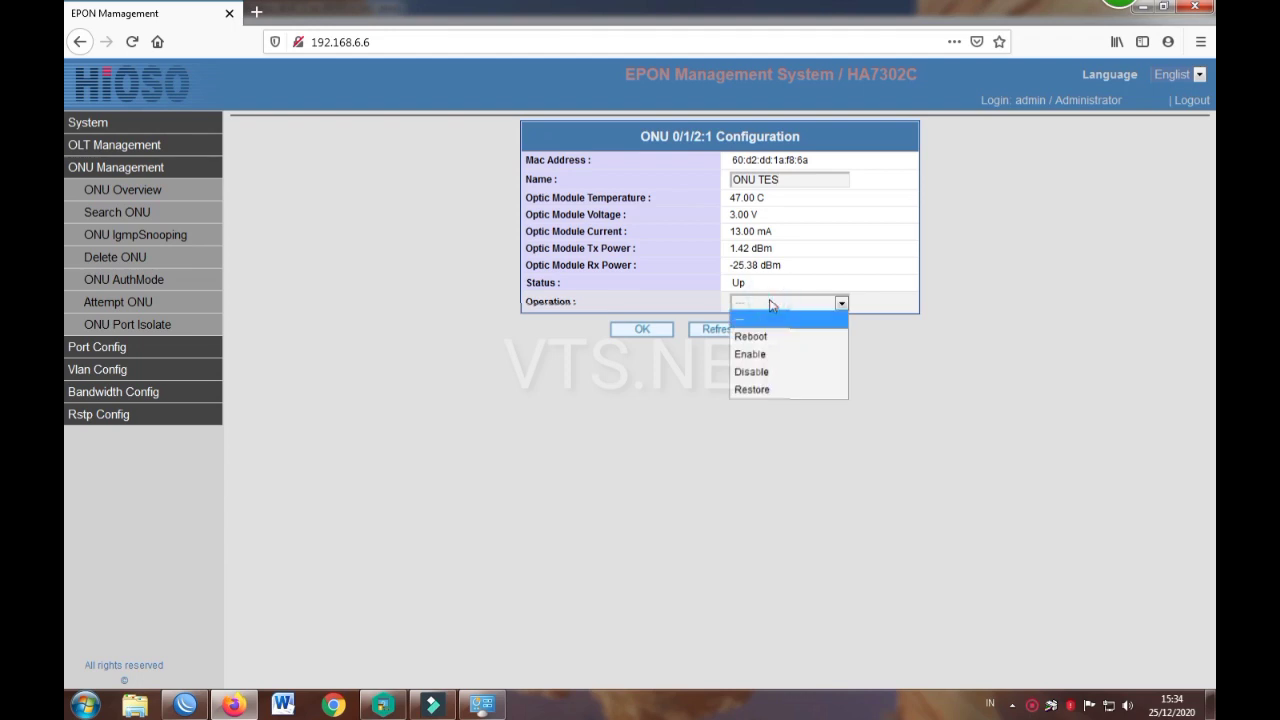
left_click(750, 354)
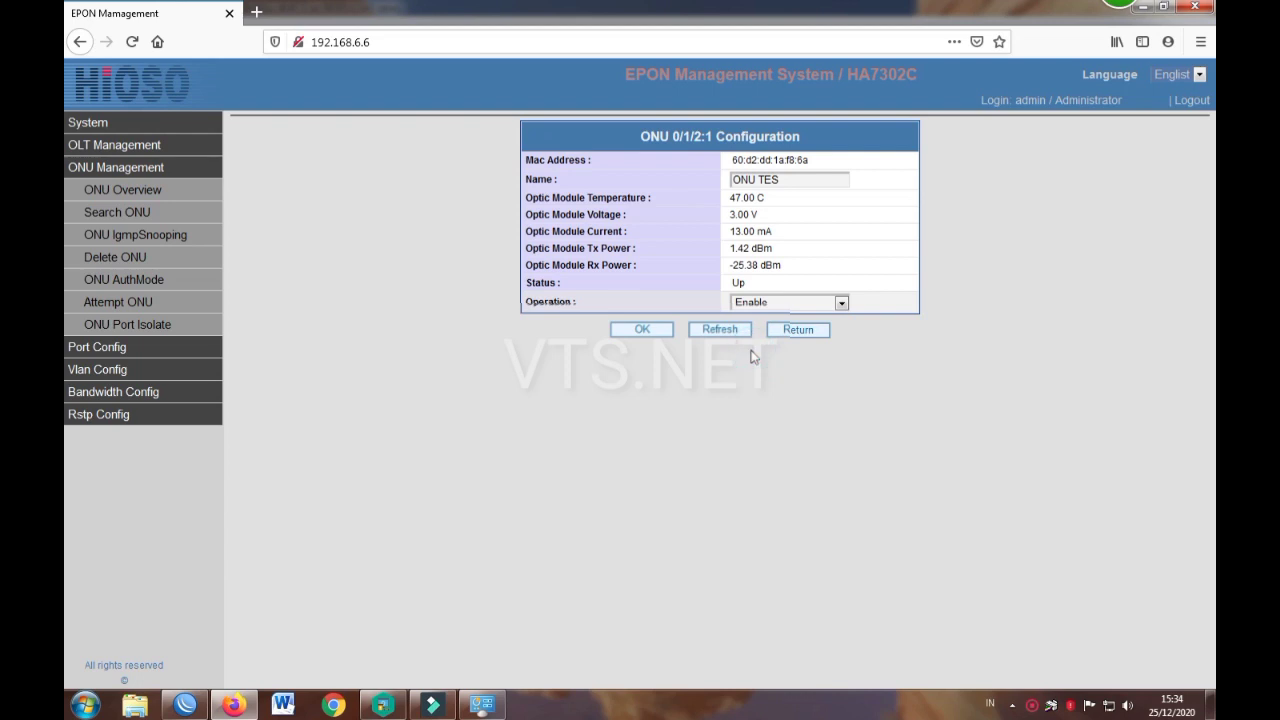
left_click(648, 331)
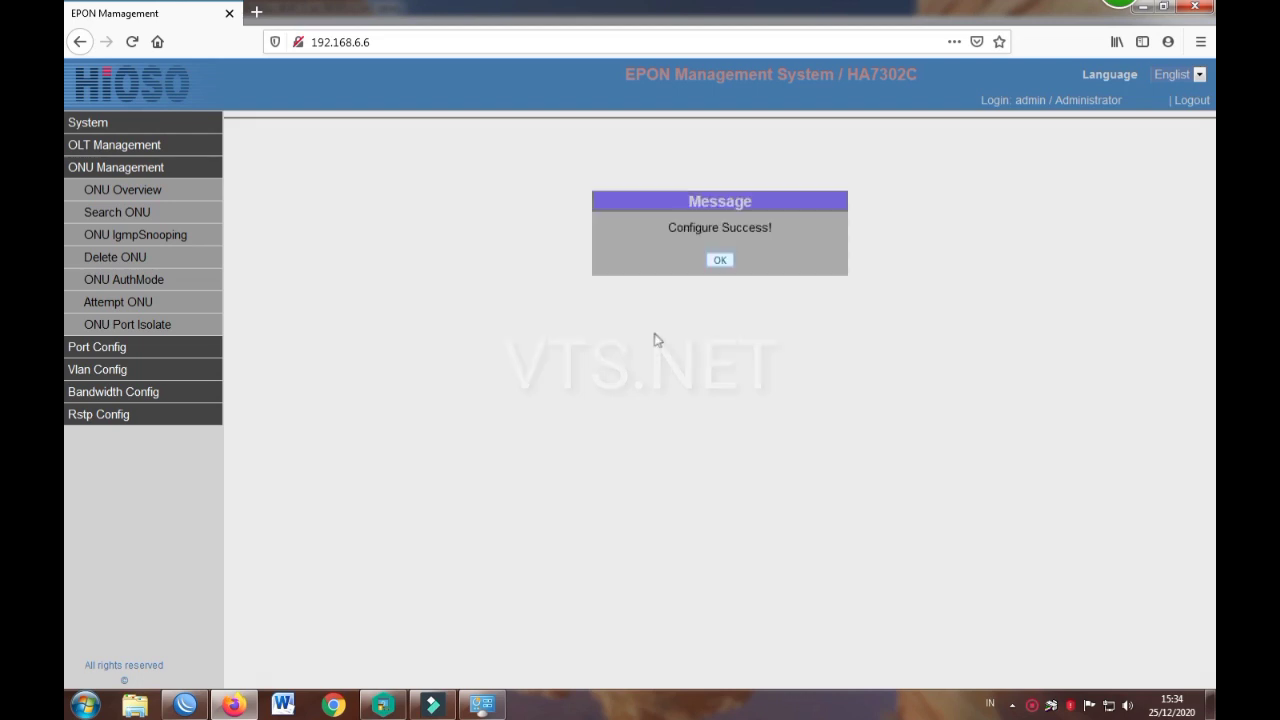
left_click(720, 260)
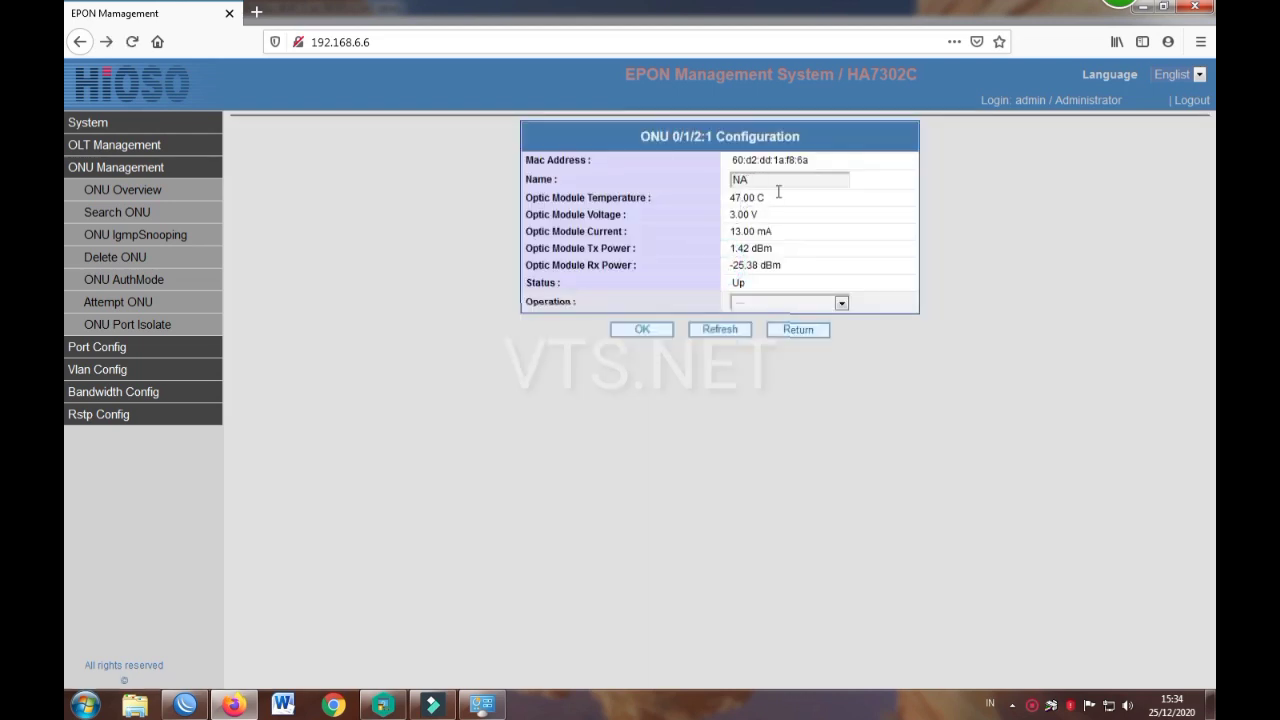
Step: Refresh ONU 0/1/2:1's page so it shows the saved name ONU TES and status Up
left_click(731, 338)
left_click(757, 263)
left_click(736, 213)
left_click(745, 229)
left_click(749, 232)
Step: Highlight the Tx Power label and its reading to inspect it
double_click(593, 248)
left_click(750, 248)
left_click_drag(600, 249, 631, 249)
left_click(631, 249)
left_click_drag(729, 248, 762, 248)
Step: Repeatedly highlight the Rx Power reading of -25.38 dBm to examine it
left_click_drag(593, 265, 607, 265)
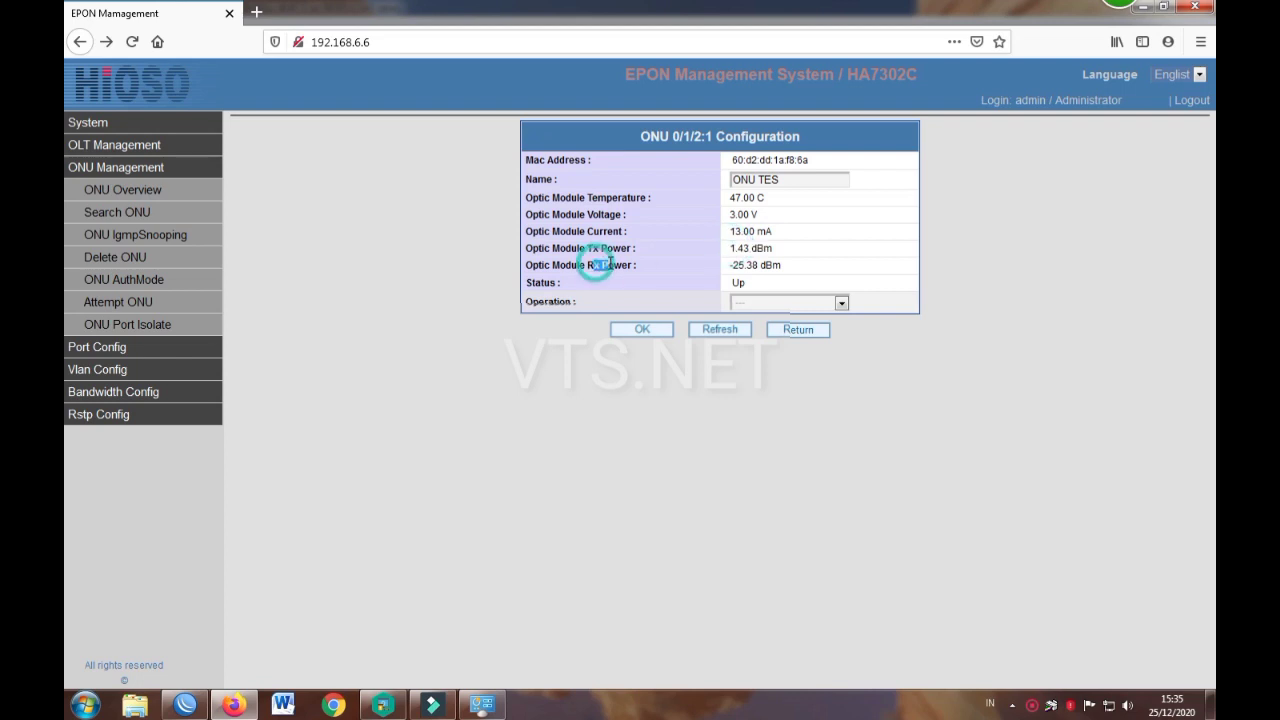
double_click(735, 265)
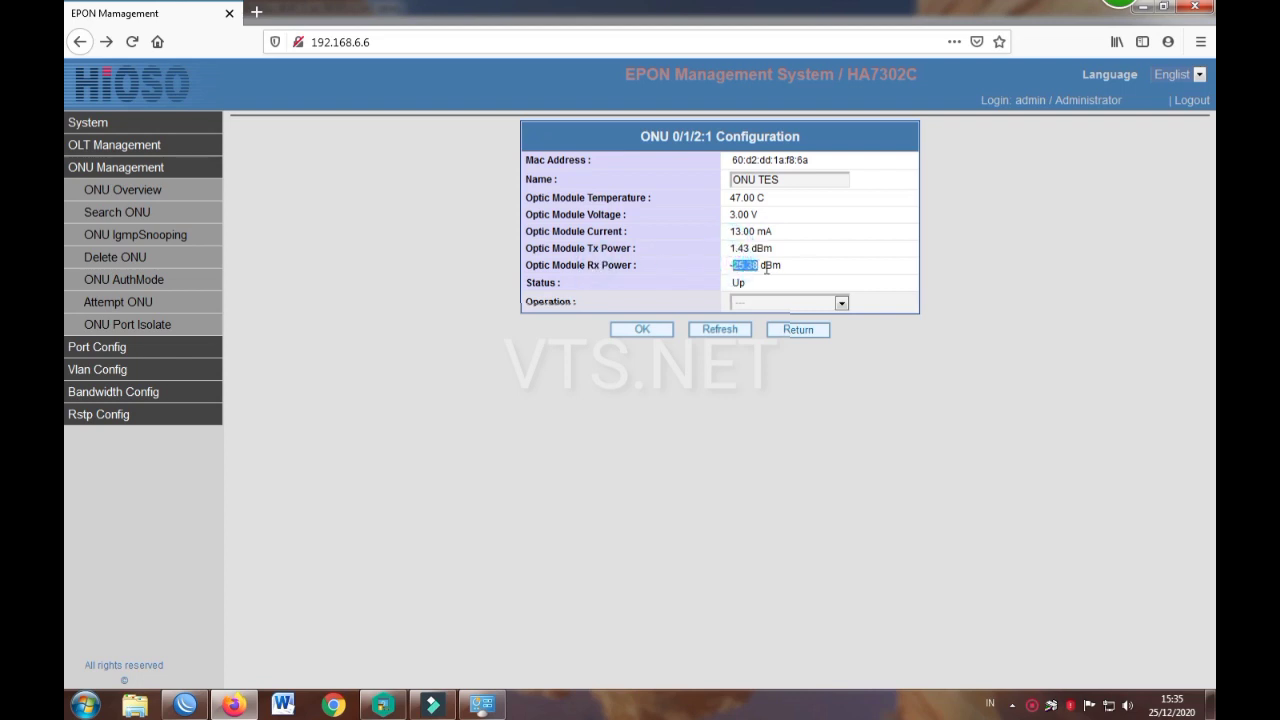
left_click_drag(730, 266, 762, 267)
left_click(779, 270)
left_click_drag(731, 265, 758, 269)
left_click(760, 266)
left_click(761, 265)
triple_click(744, 265)
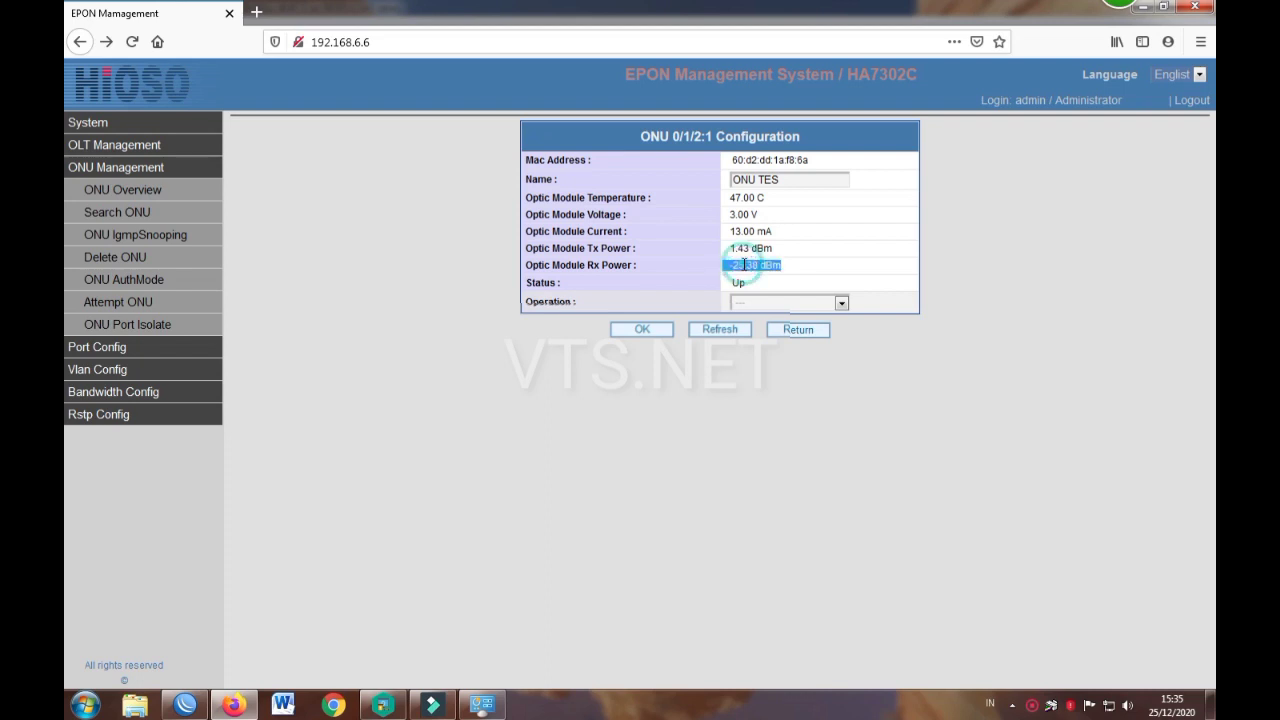
double_click(744, 265)
left_click_drag(757, 264, 732, 264)
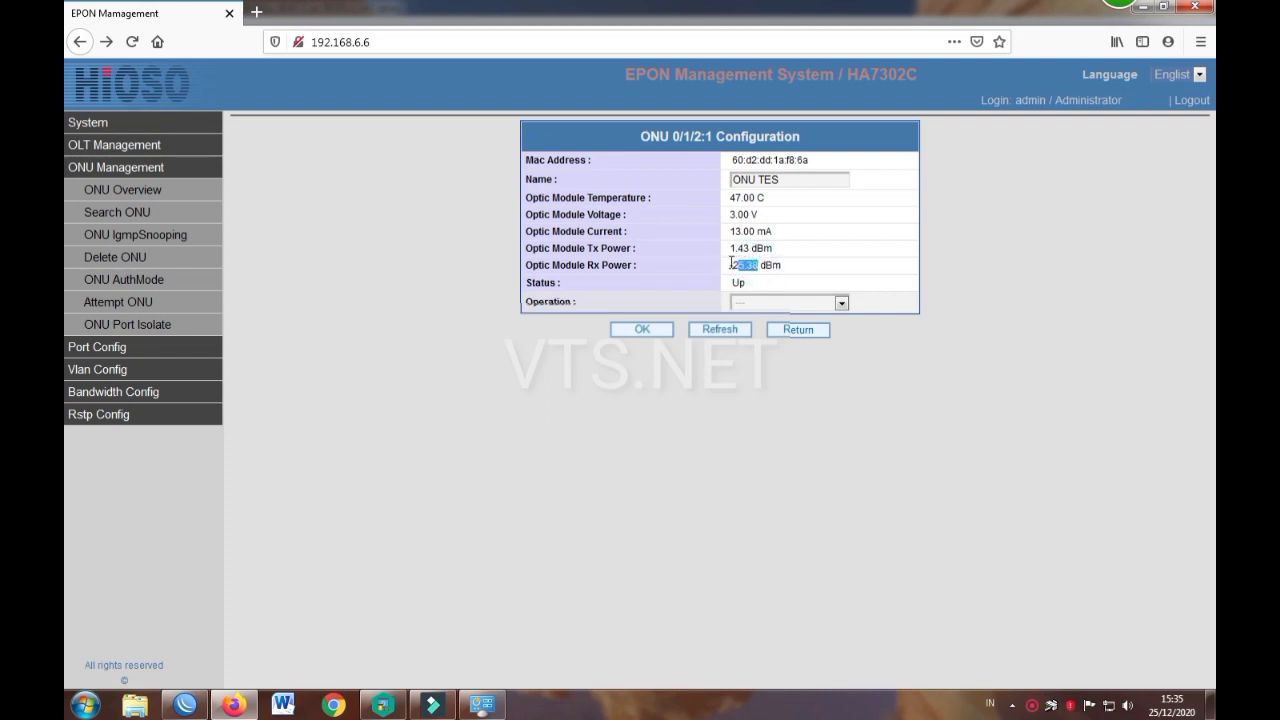
left_click(742, 263)
double_click(750, 266)
left_click(742, 267)
double_click(739, 266)
left_click(749, 266)
left_click_drag(755, 265, 731, 265)
left_click(760, 265)
triple_click(753, 265)
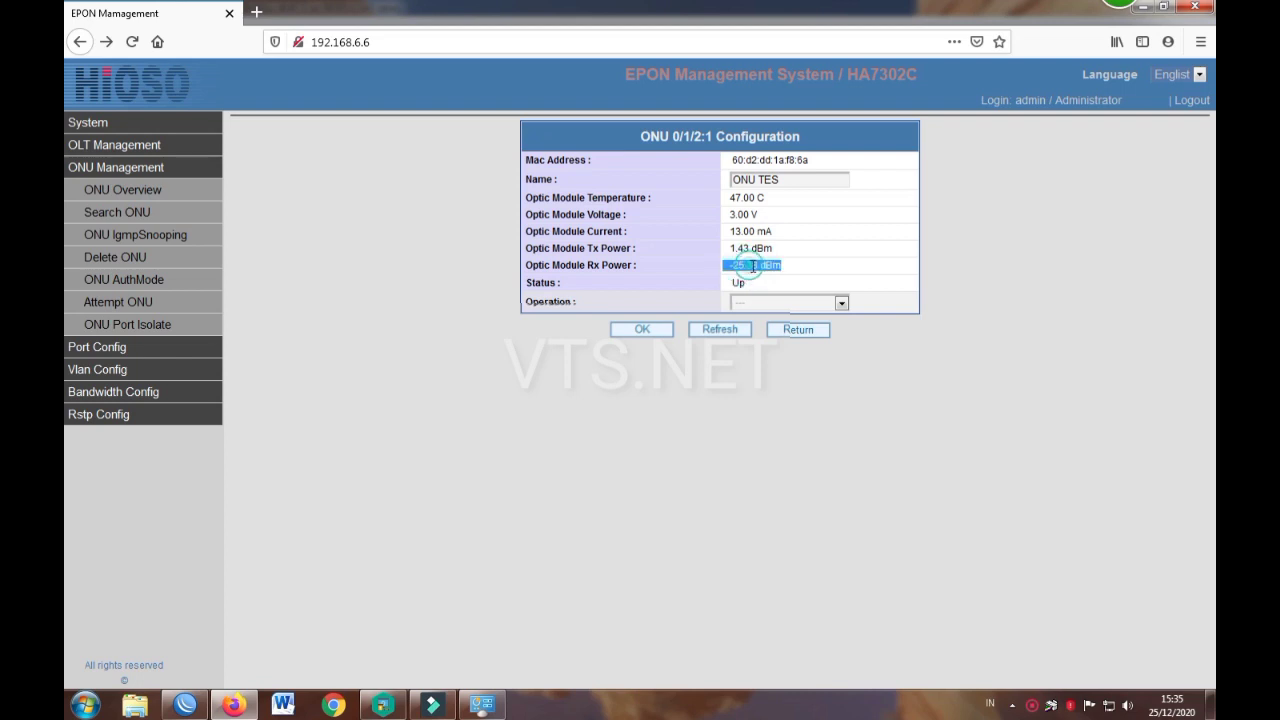
left_click(757, 266)
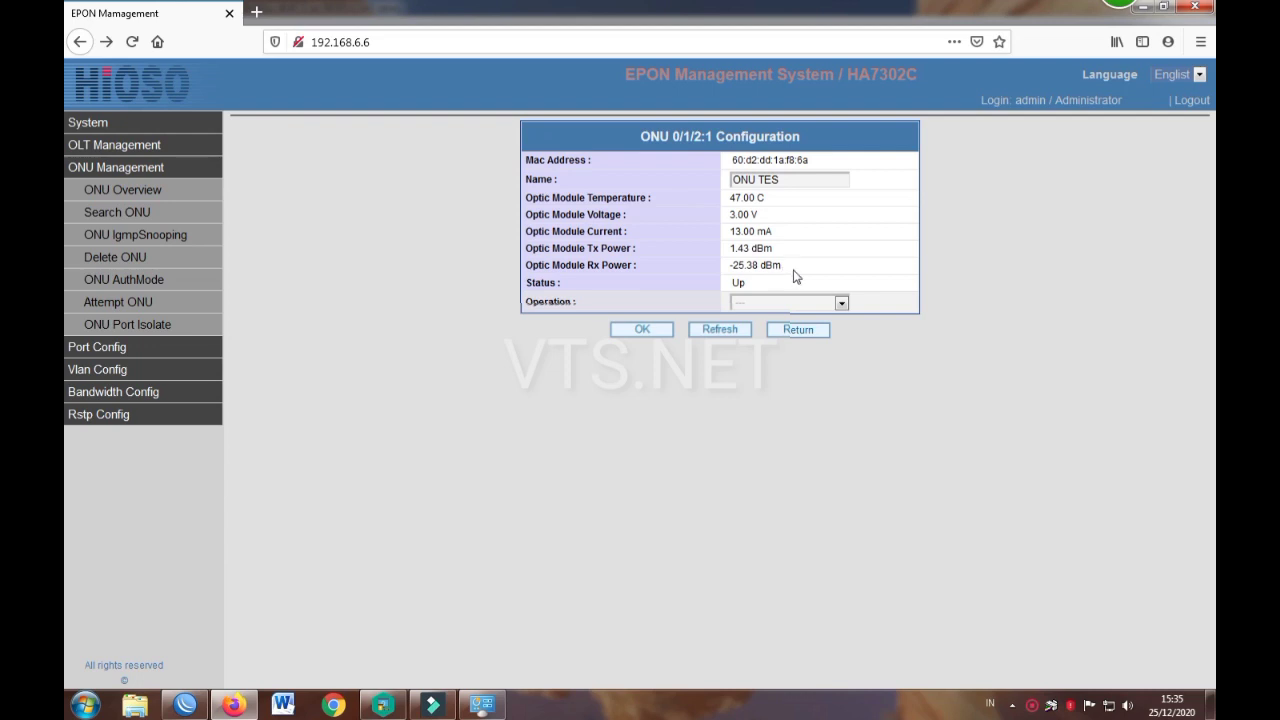
Step: Log back in with the account password, decline saving the login, and return to the PON port list
left_click(1037, 704)
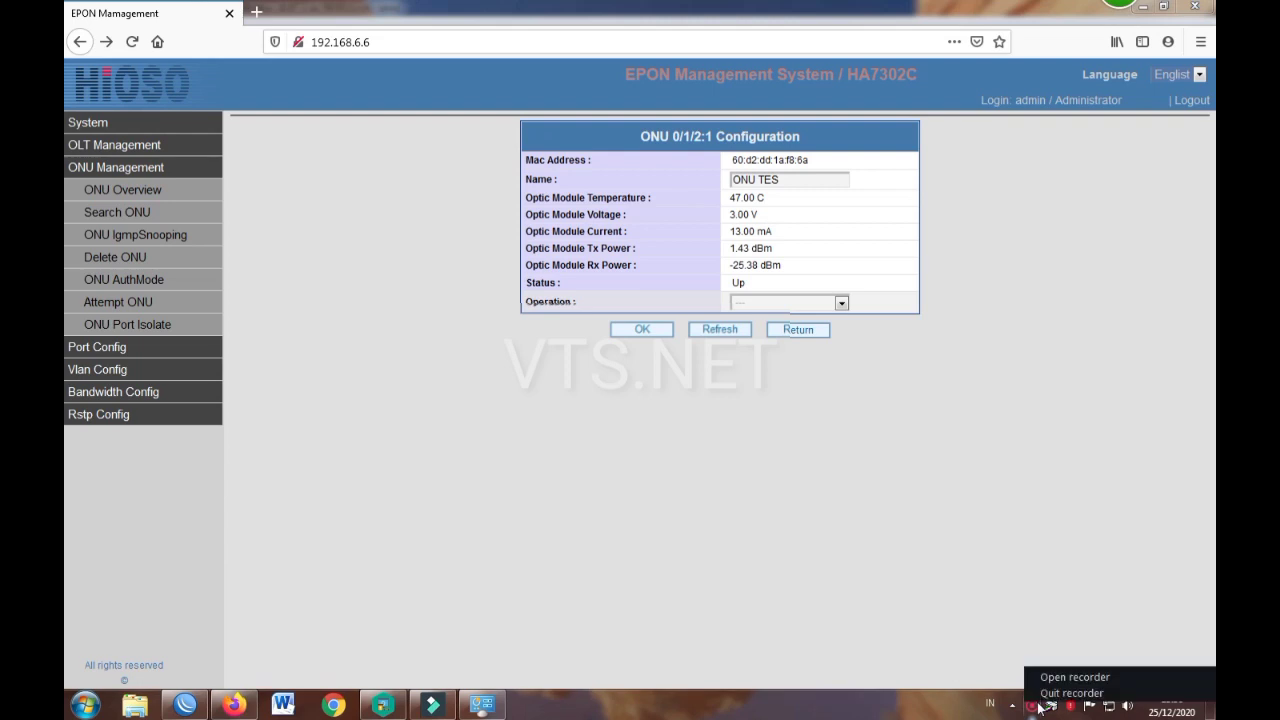
left_click(1032, 706)
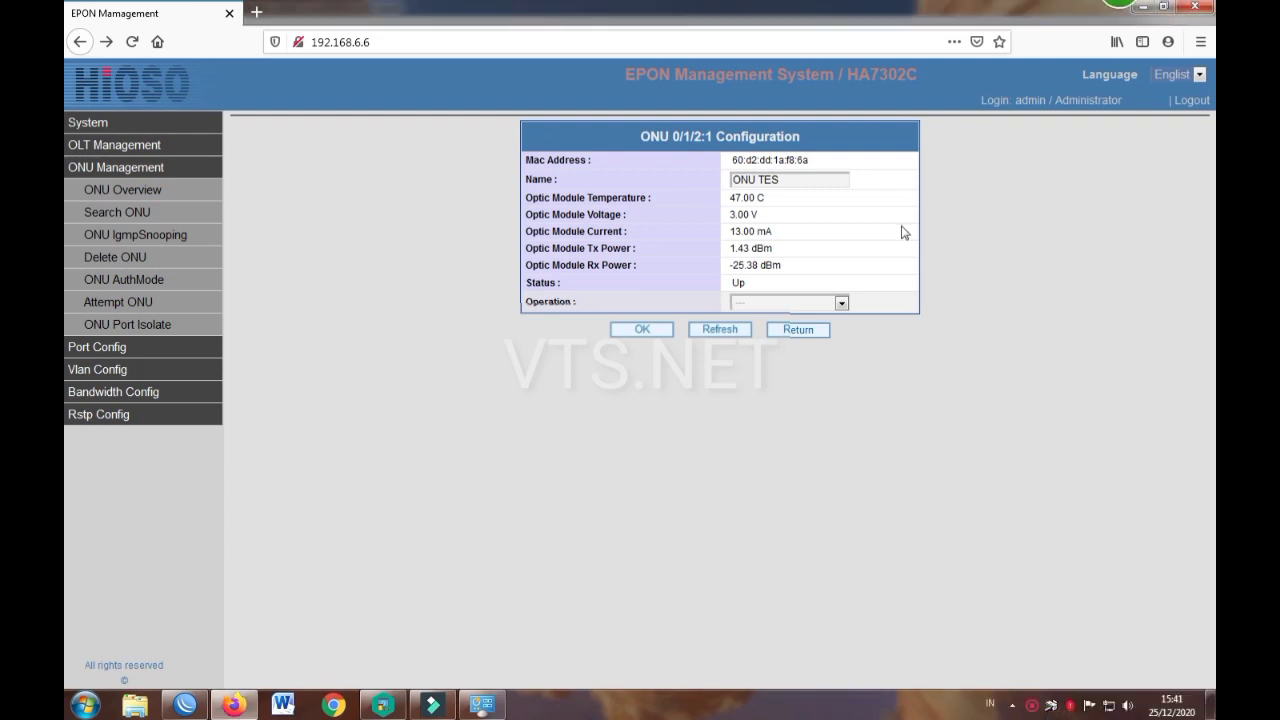
left_click(797, 333)
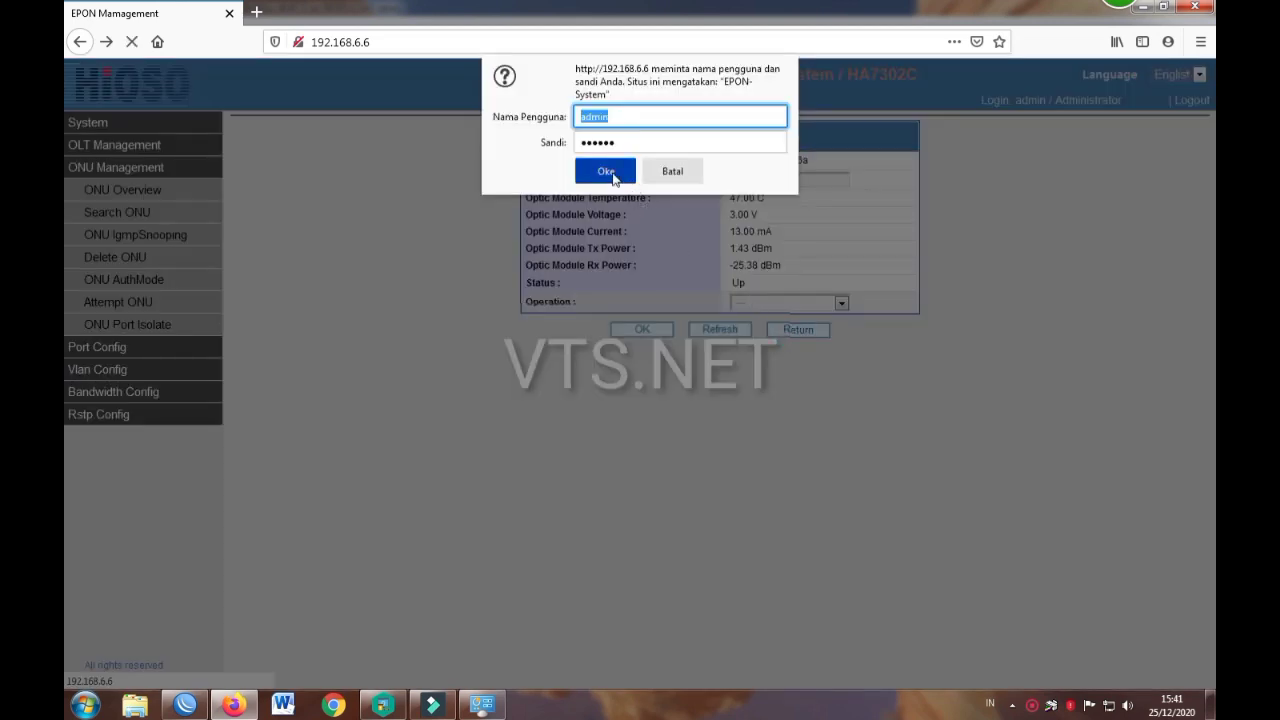
left_click_drag(638, 143, 558, 148)
type("a")
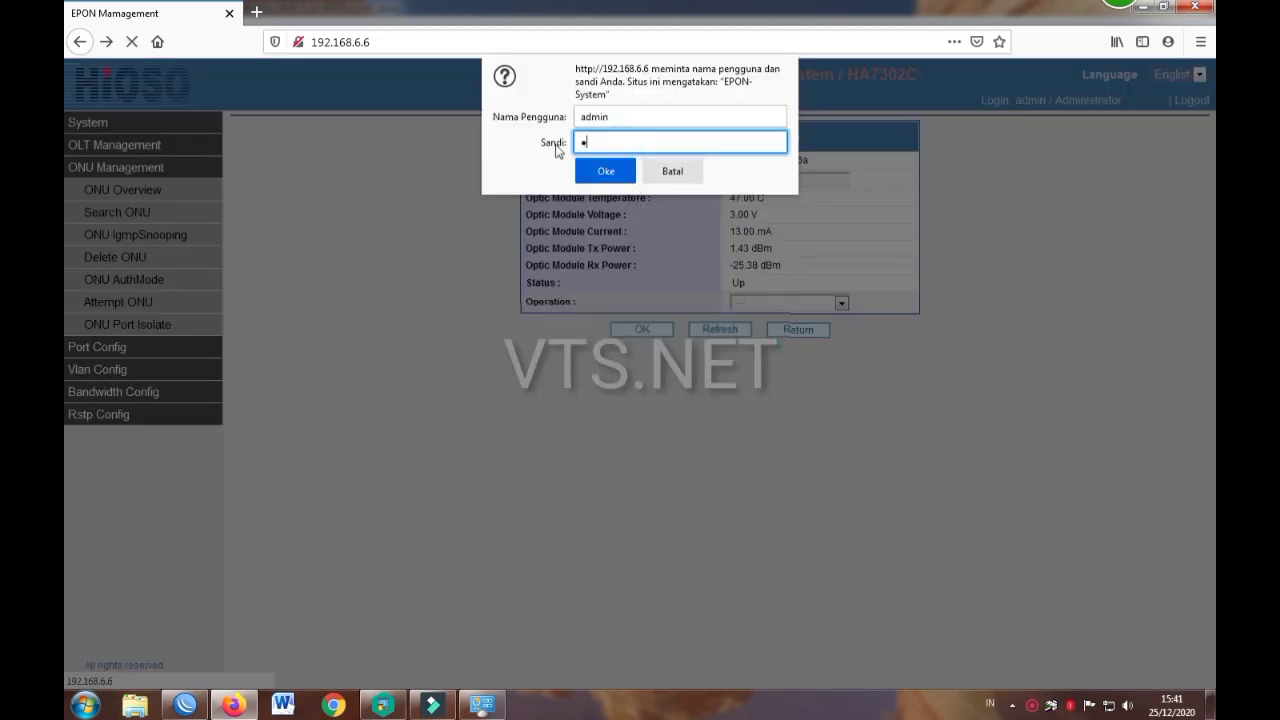
type("dmin")
key("Return")
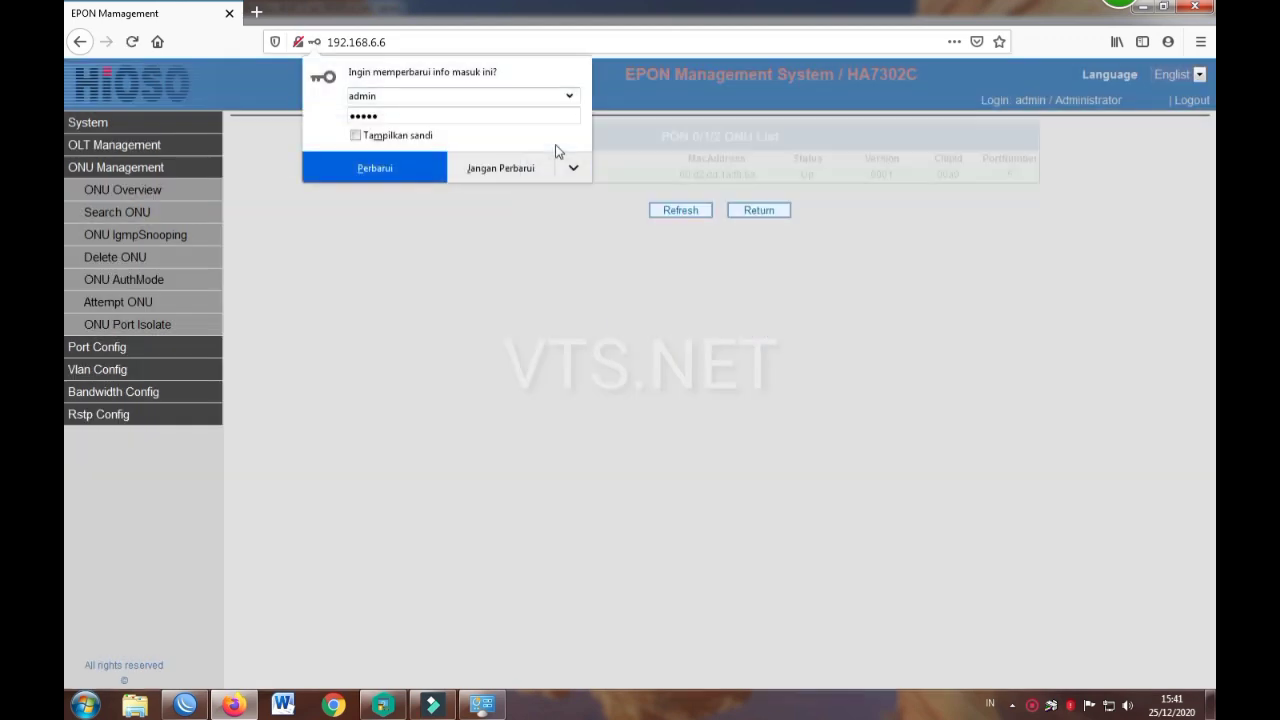
left_click(520, 168)
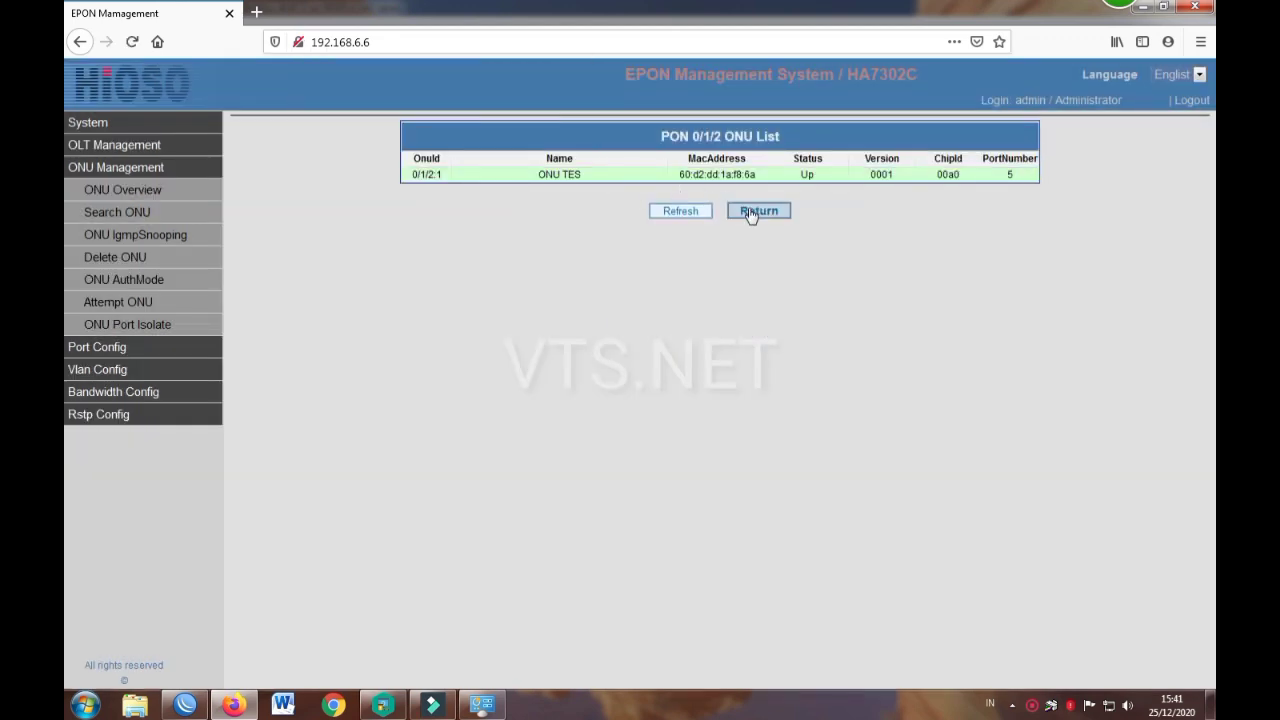
left_click(751, 210)
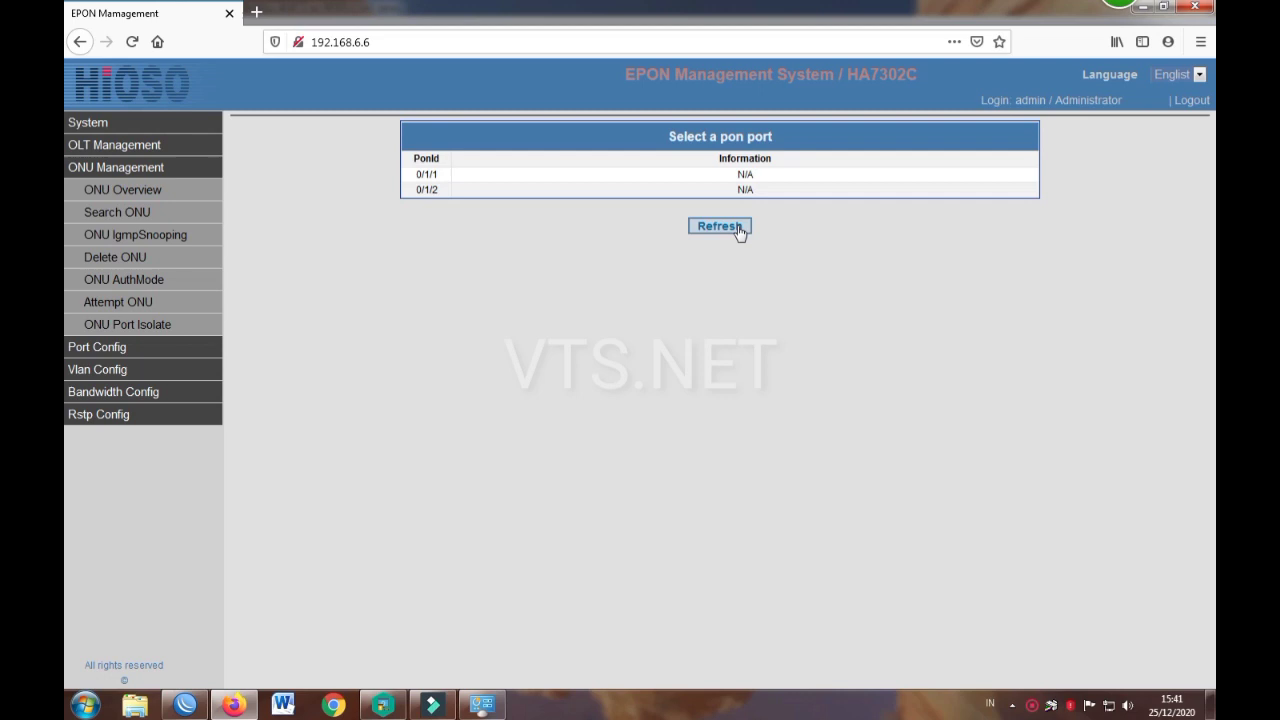
Step: Confirm PON 0/1/2's ONU is named ONU TES, then go to the Search ONU page
left_click(703, 191)
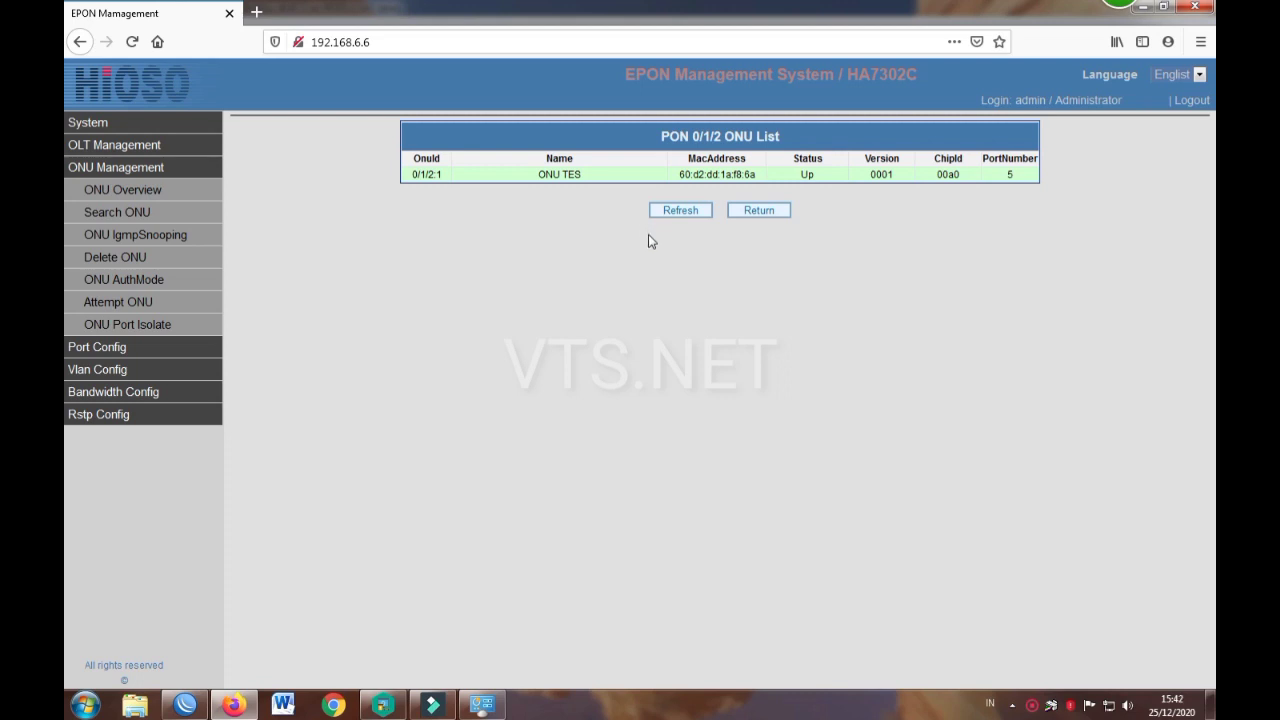
left_click(767, 216)
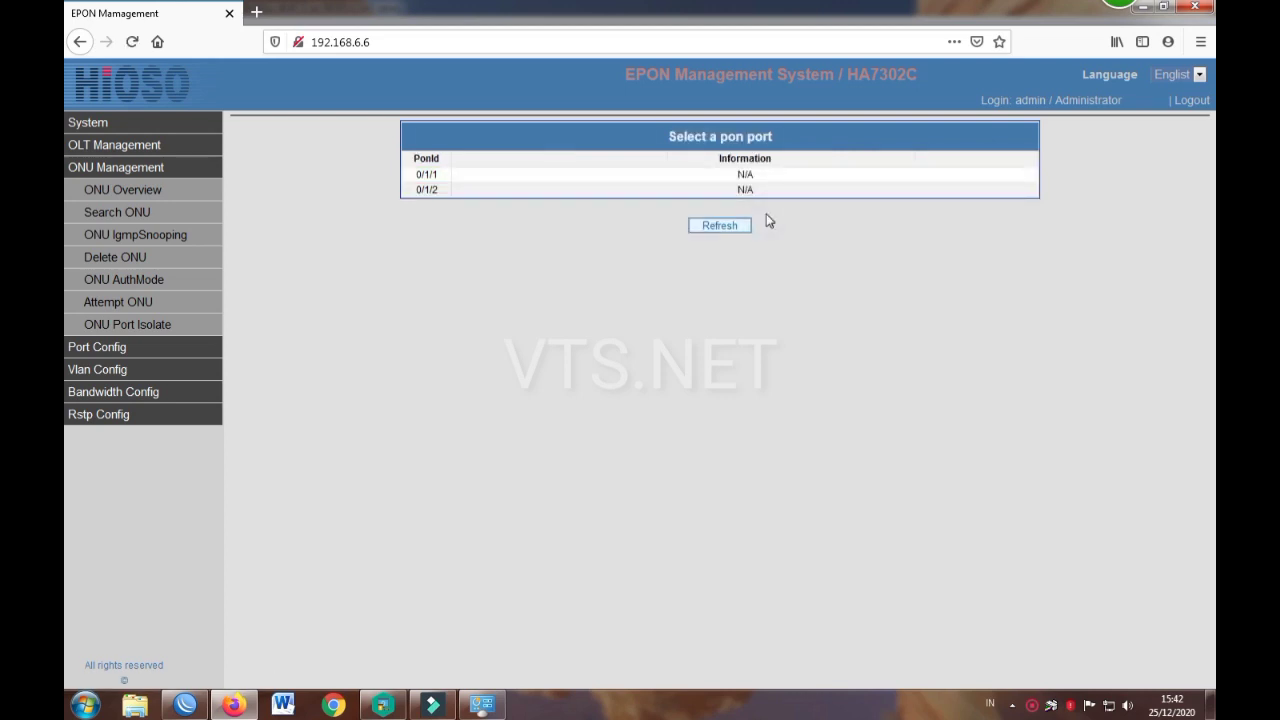
left_click(137, 212)
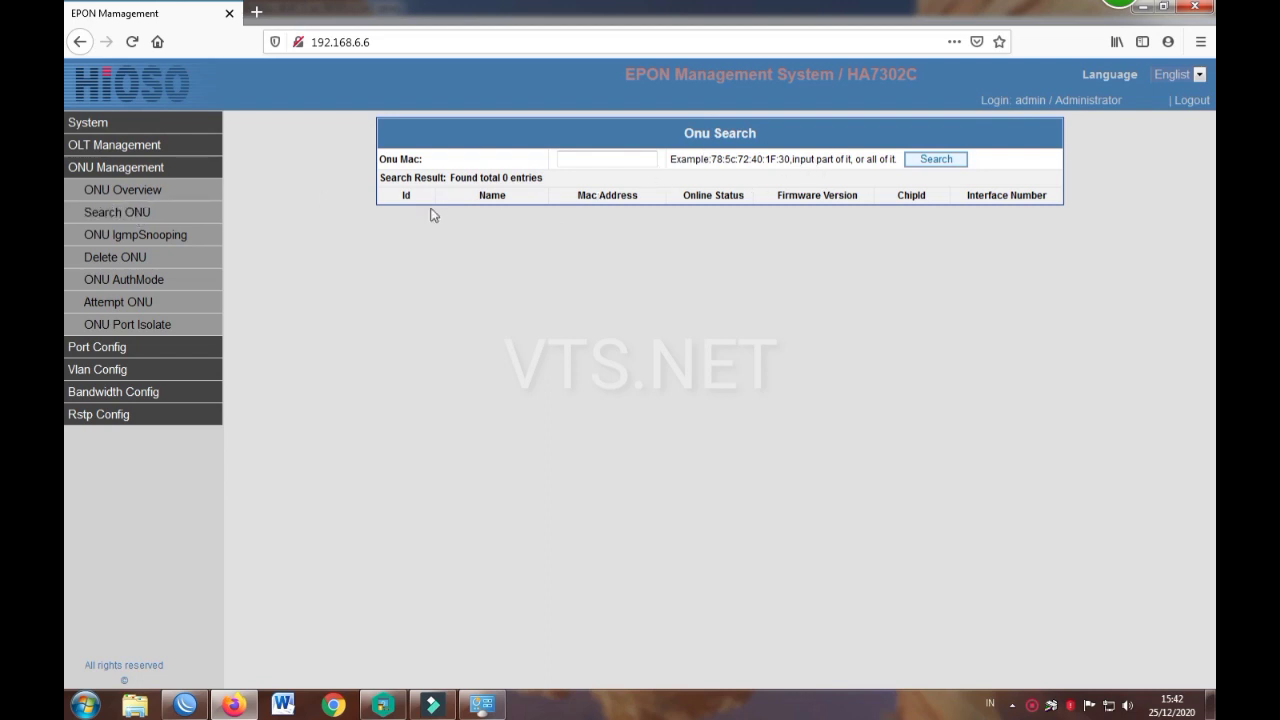
Step: Run an empty ONU MAC search, then view PON 0/1/2 on the ONU IGMP snooping page
left_click(586, 159)
left_click(926, 163)
left_click(614, 158)
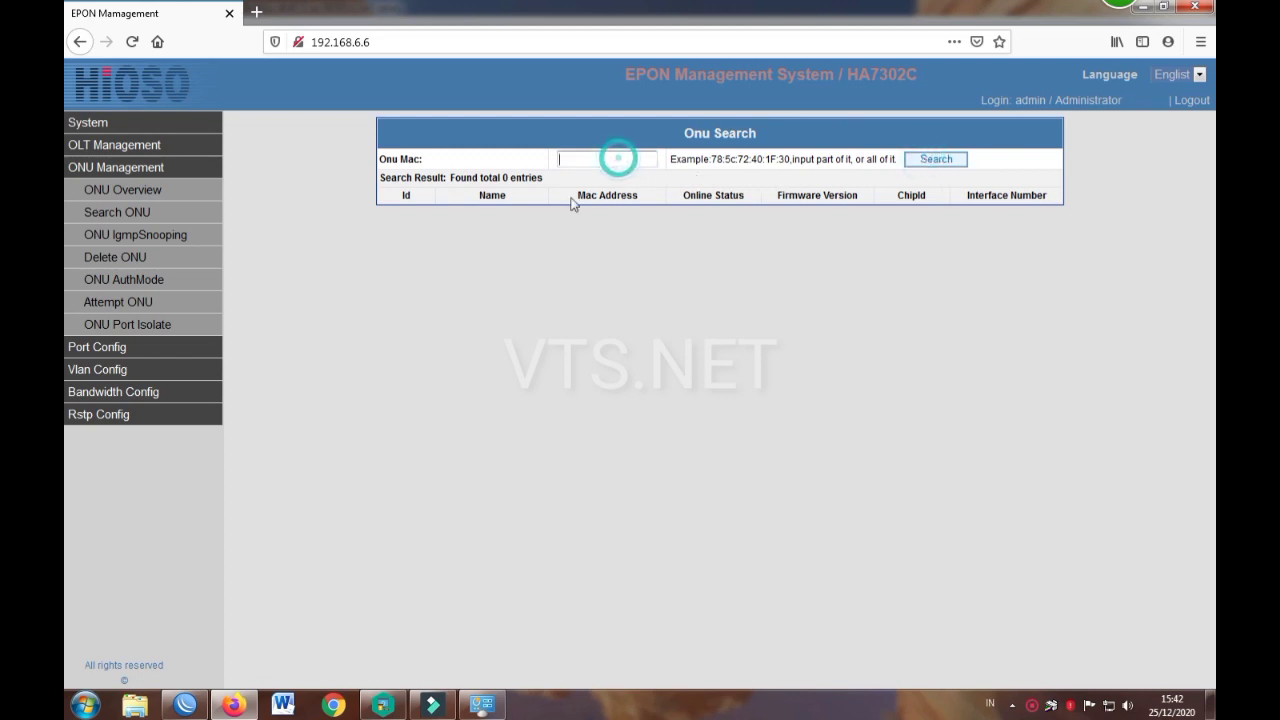
left_click(434, 199)
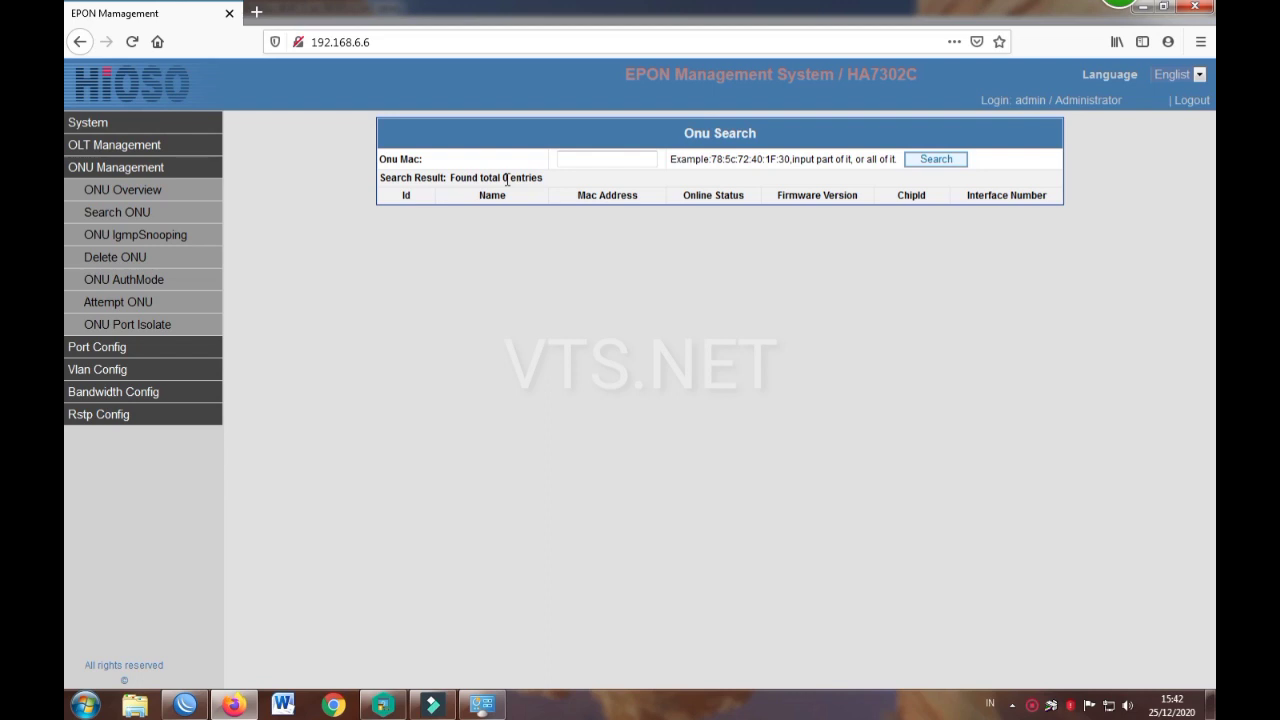
left_click(577, 162)
left_click(177, 245)
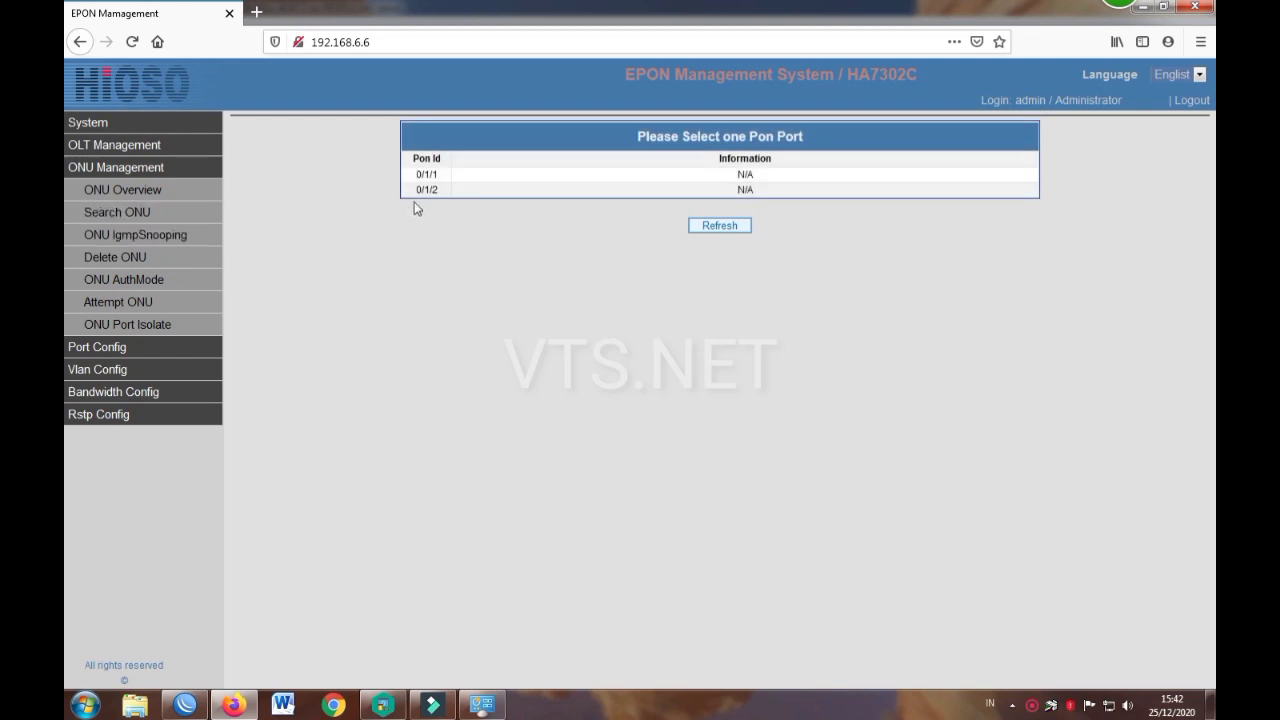
left_click(453, 190)
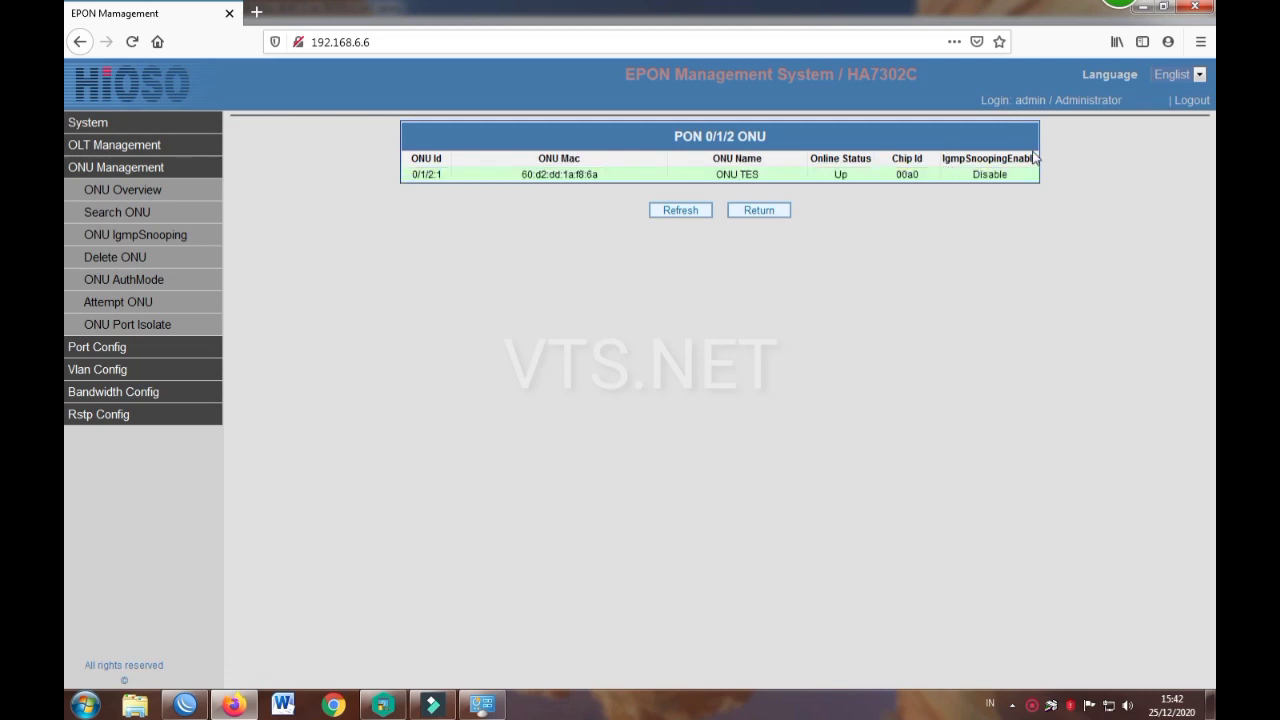
left_click(126, 286)
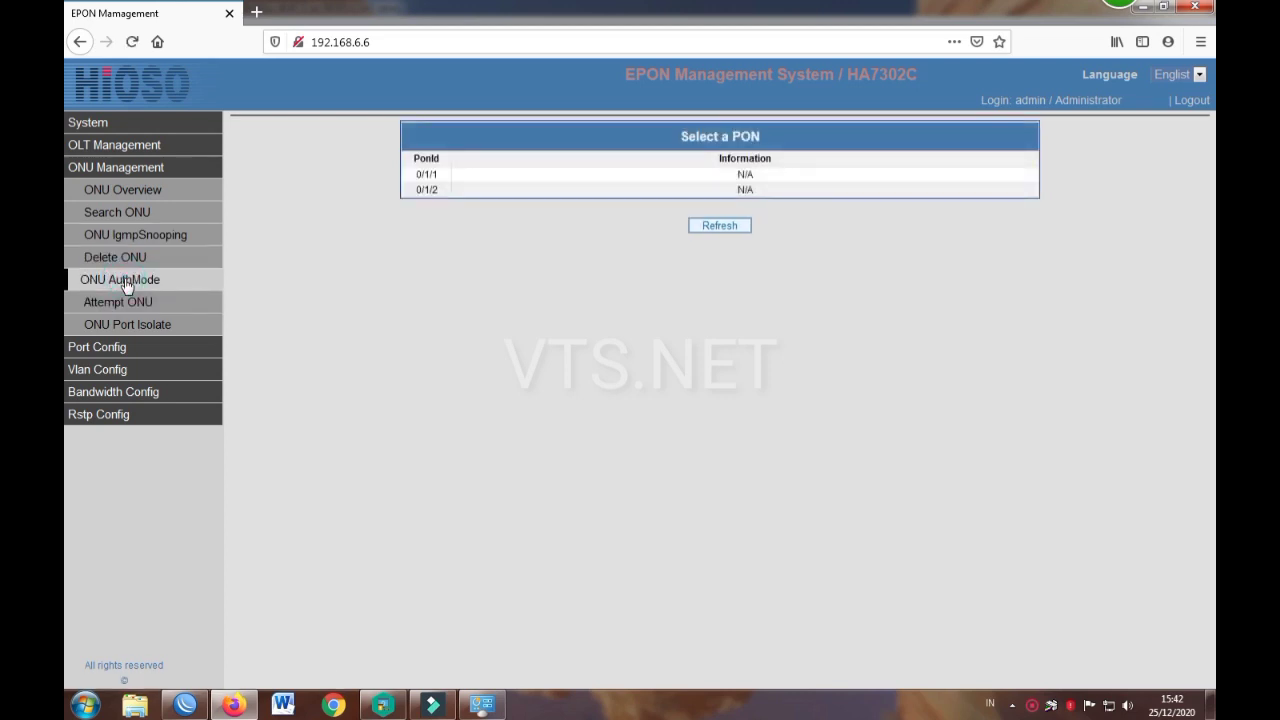
Step: In Delete ONU, inspect PON 0/1/2's ONU TES row and the empty PON 0/1/1 without deleting anything
left_click(128, 257)
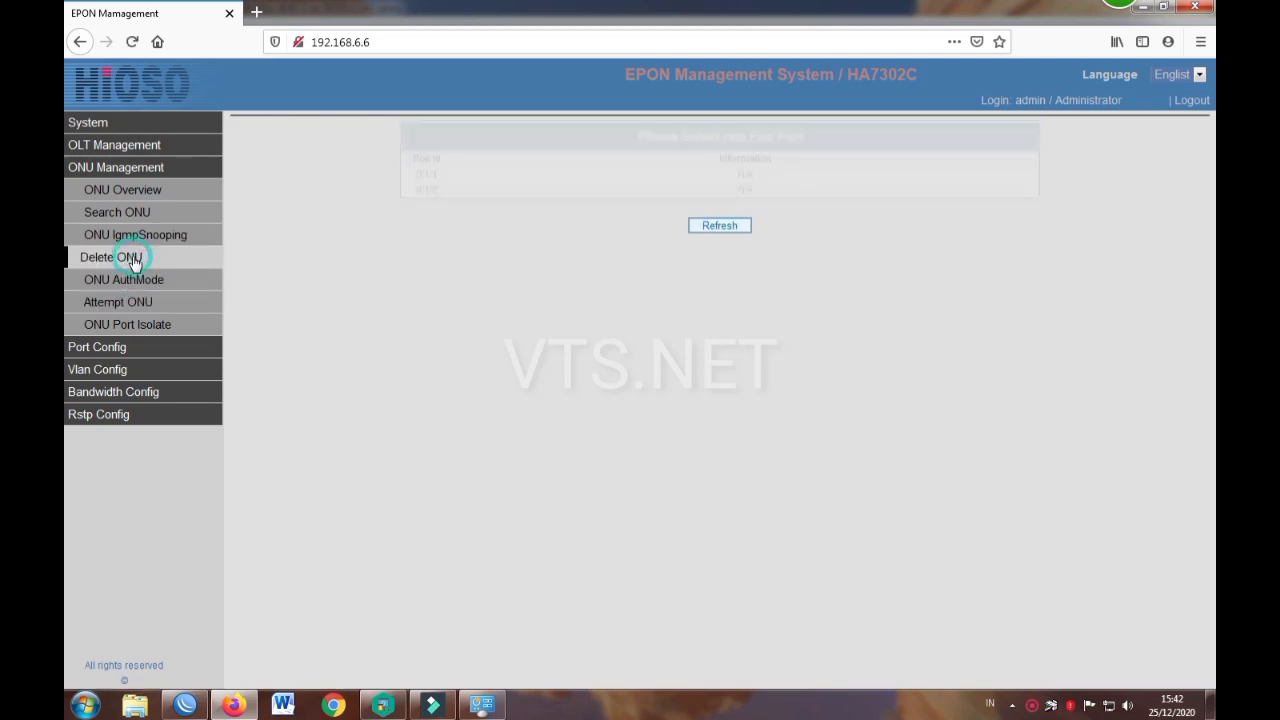
left_click(708, 189)
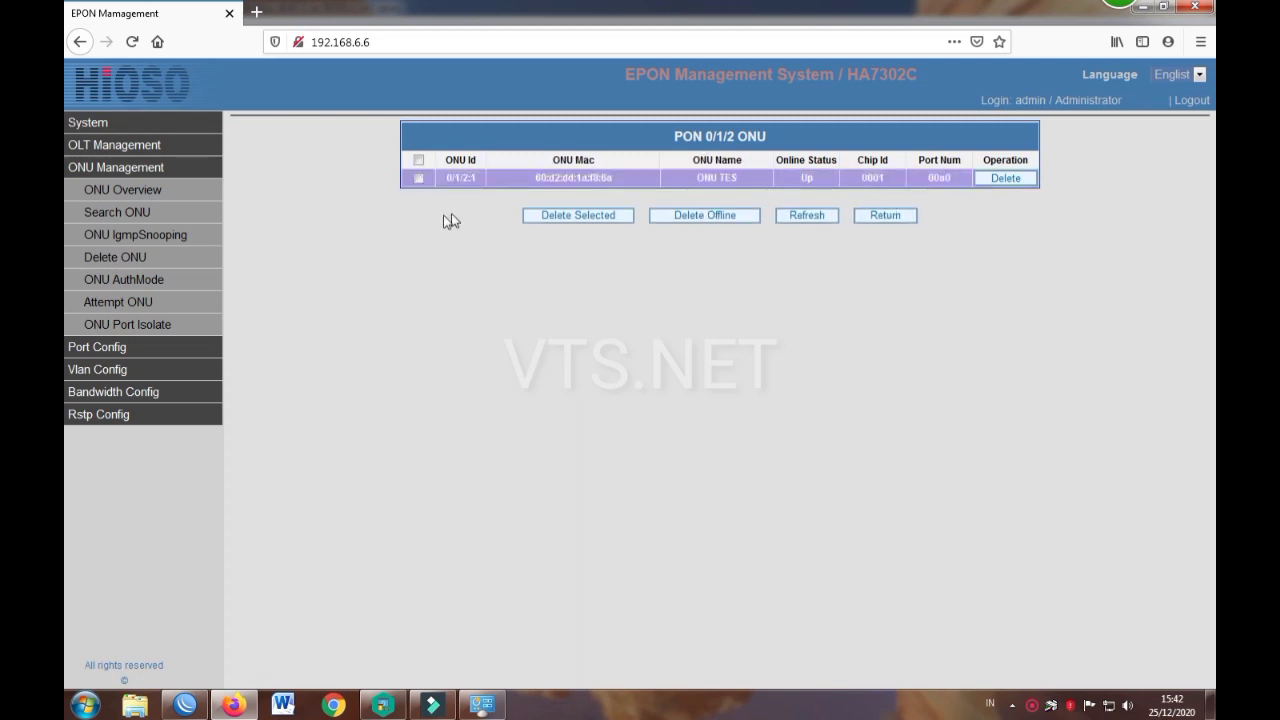
left_click(820, 182)
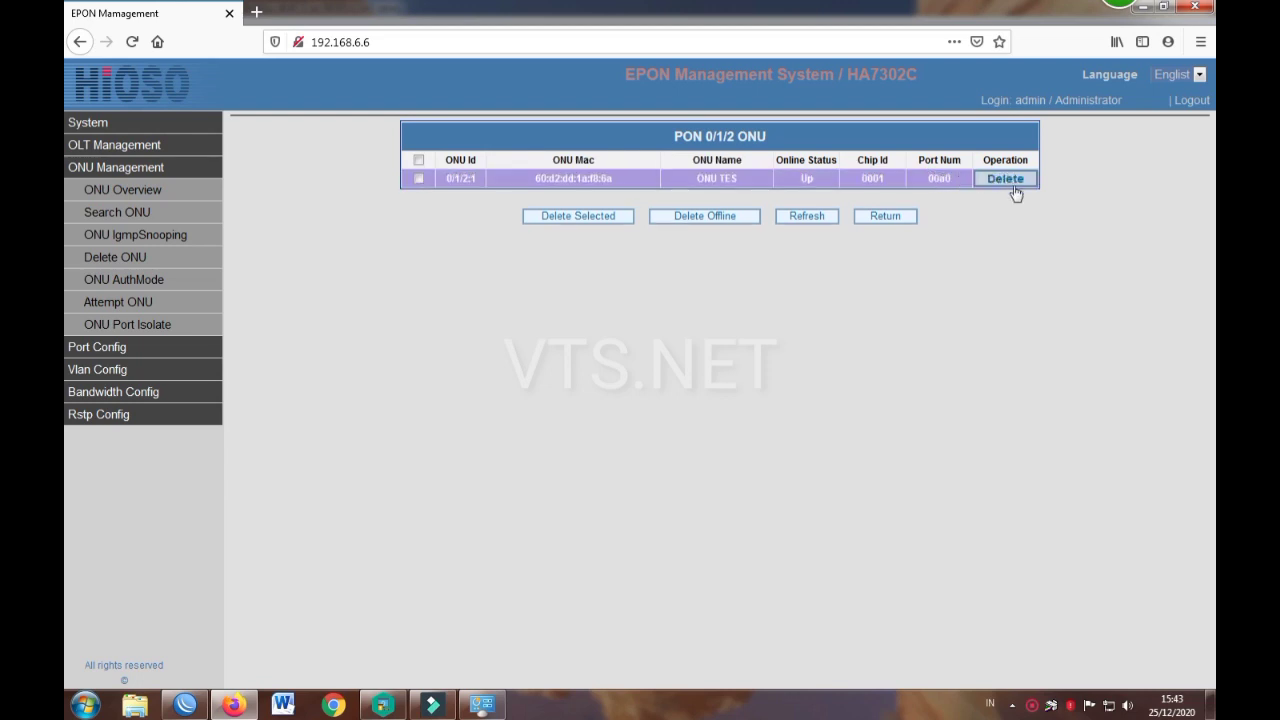
left_click(883, 218)
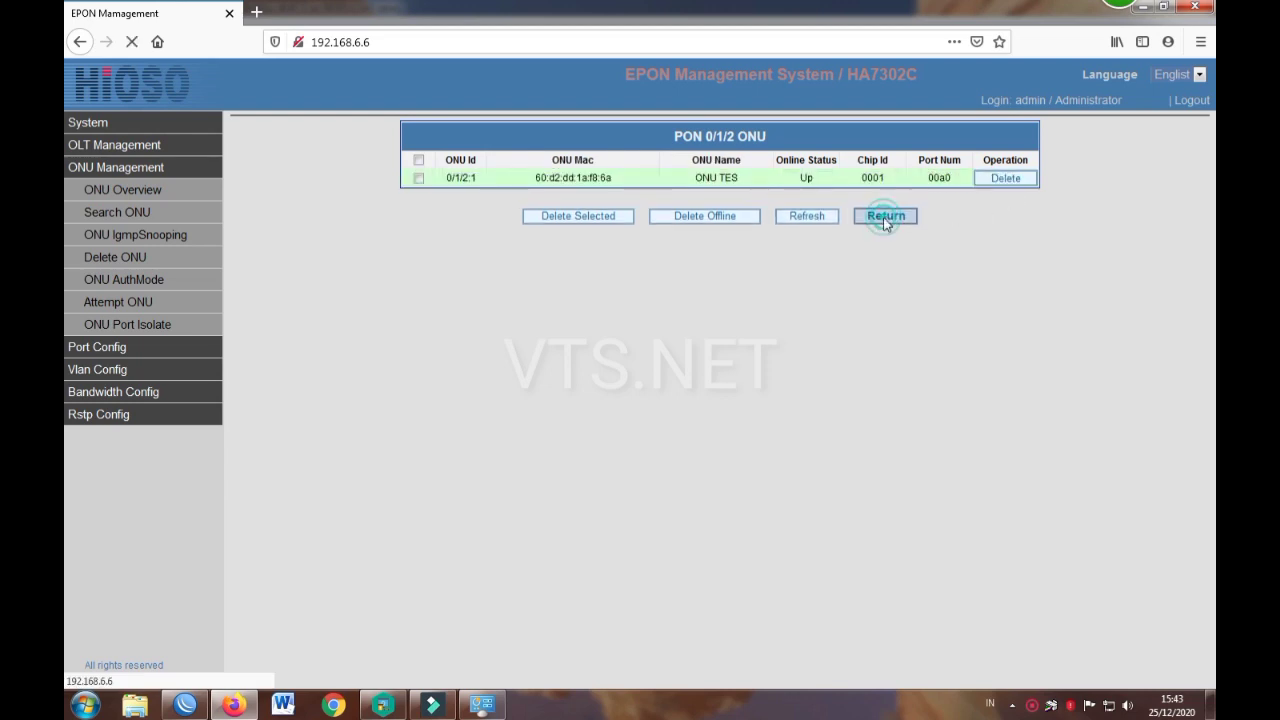
left_click(485, 167)
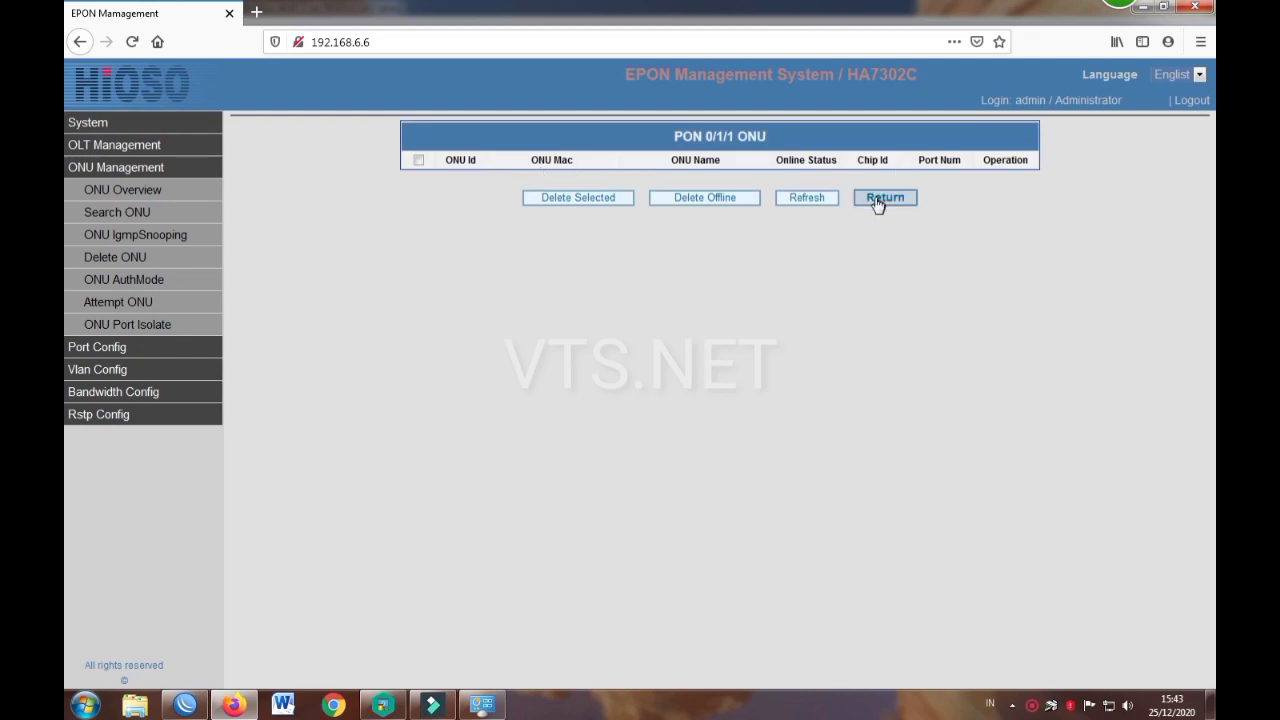
left_click(880, 200)
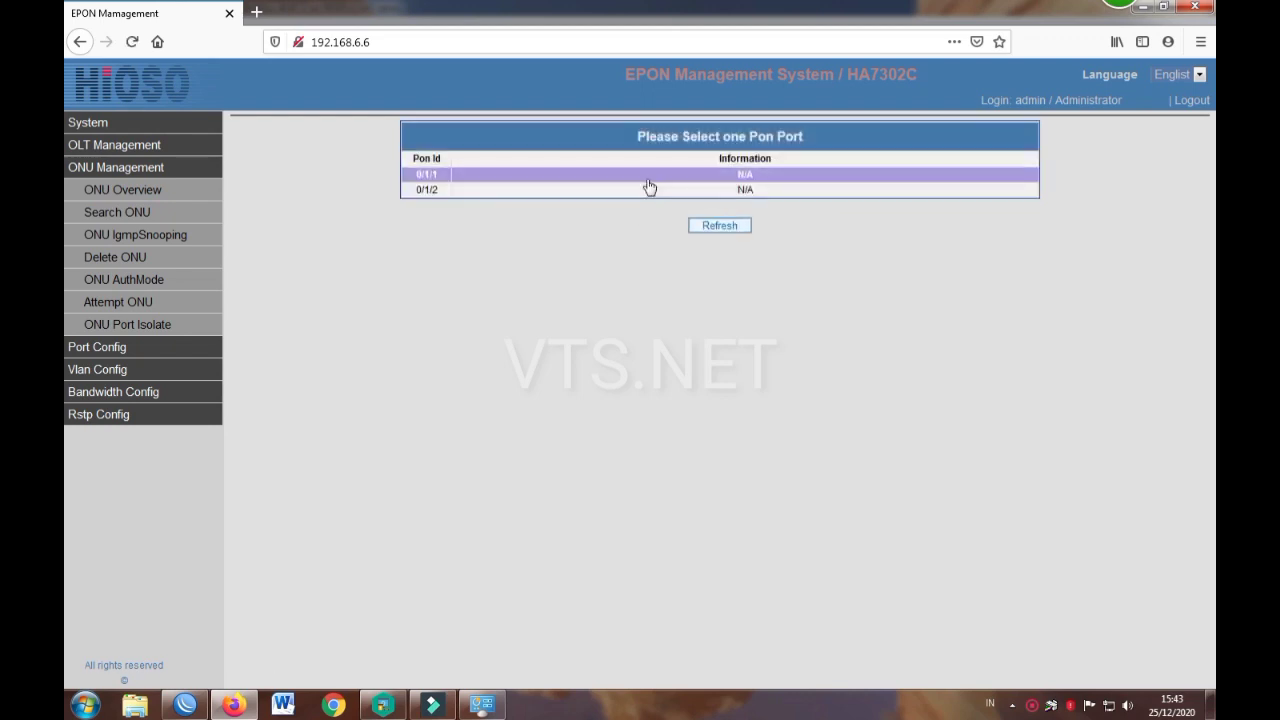
Step: For ONU 0/1/2:1, cycle the Auth Mode through Pass and Deny, then back to Undef
left_click(139, 281)
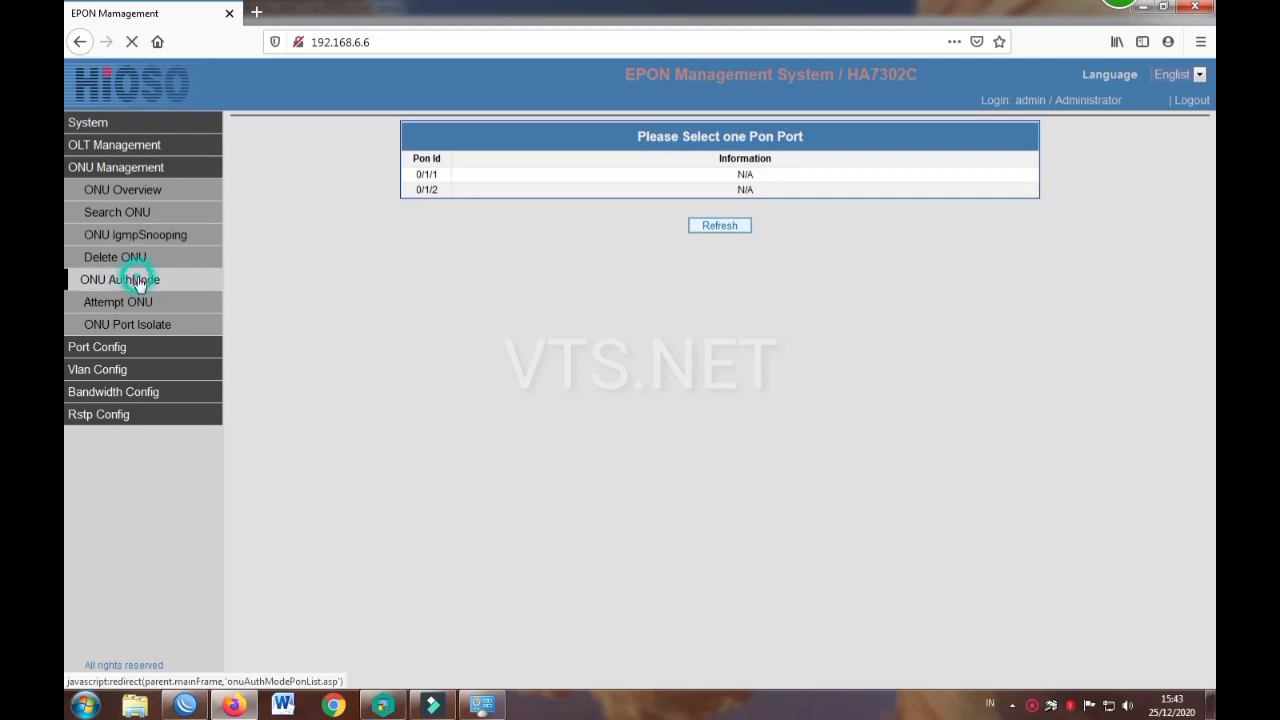
left_click(705, 190)
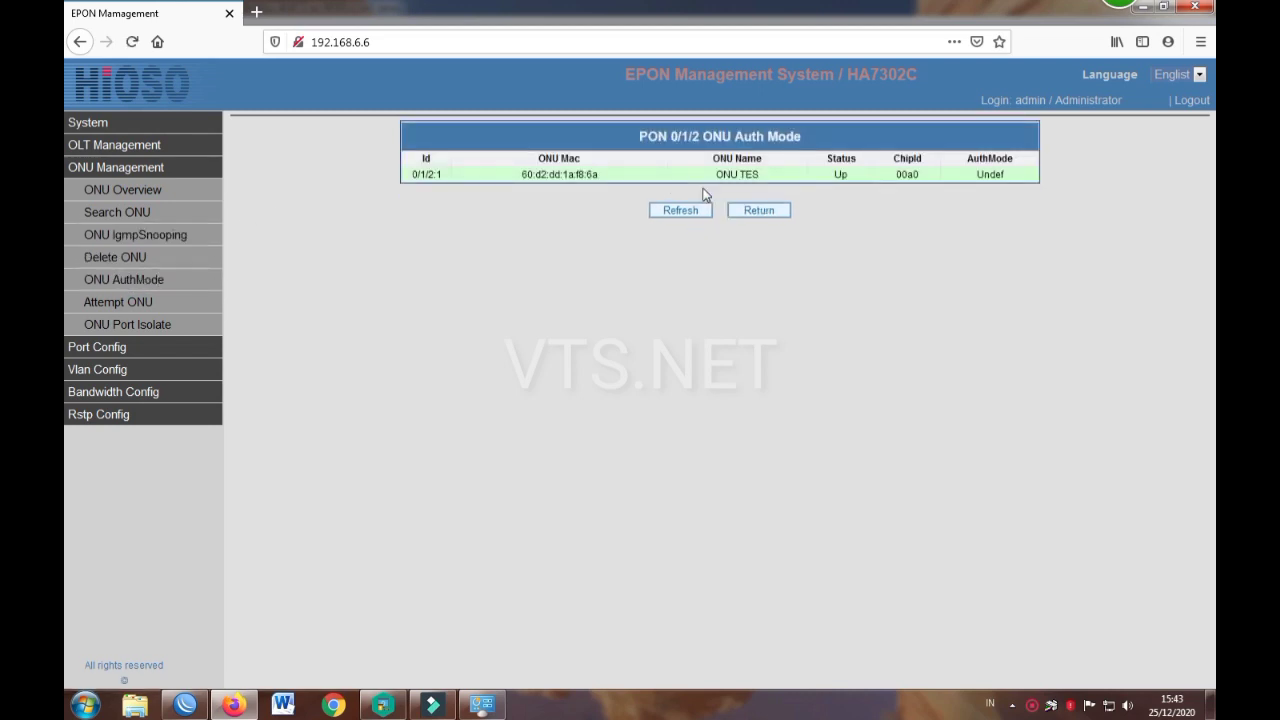
left_click(678, 176)
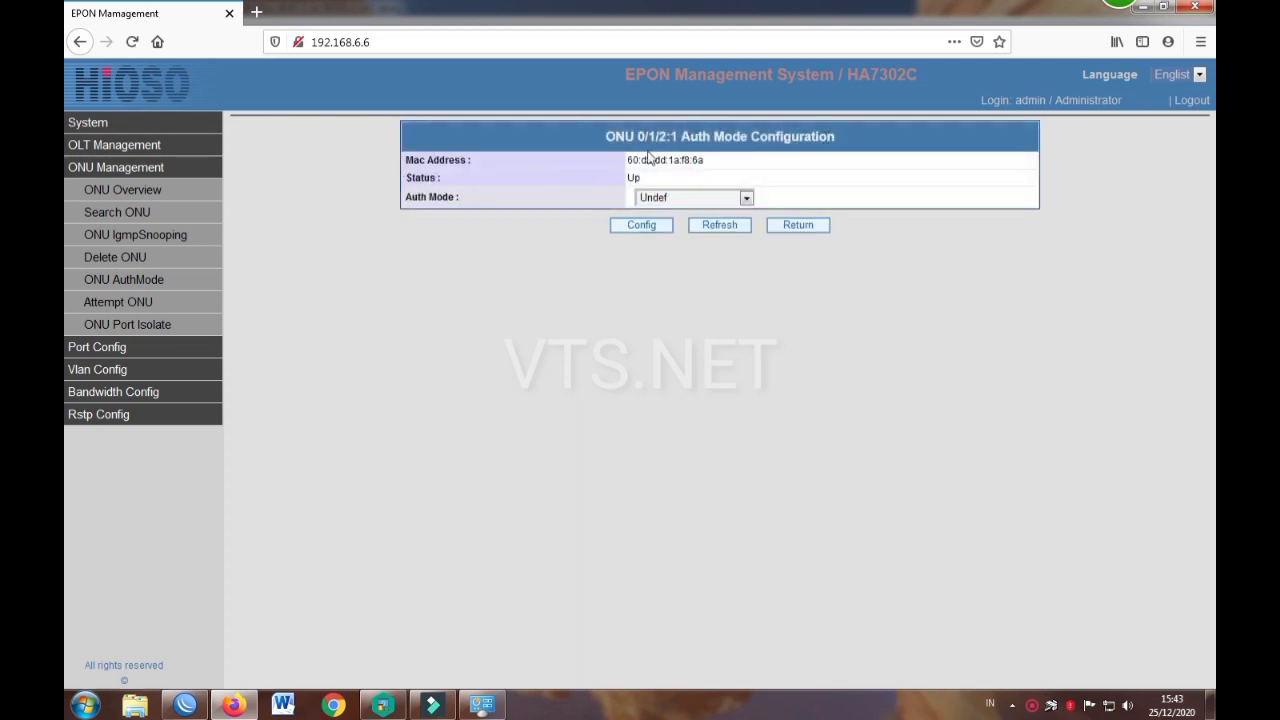
left_click(660, 198)
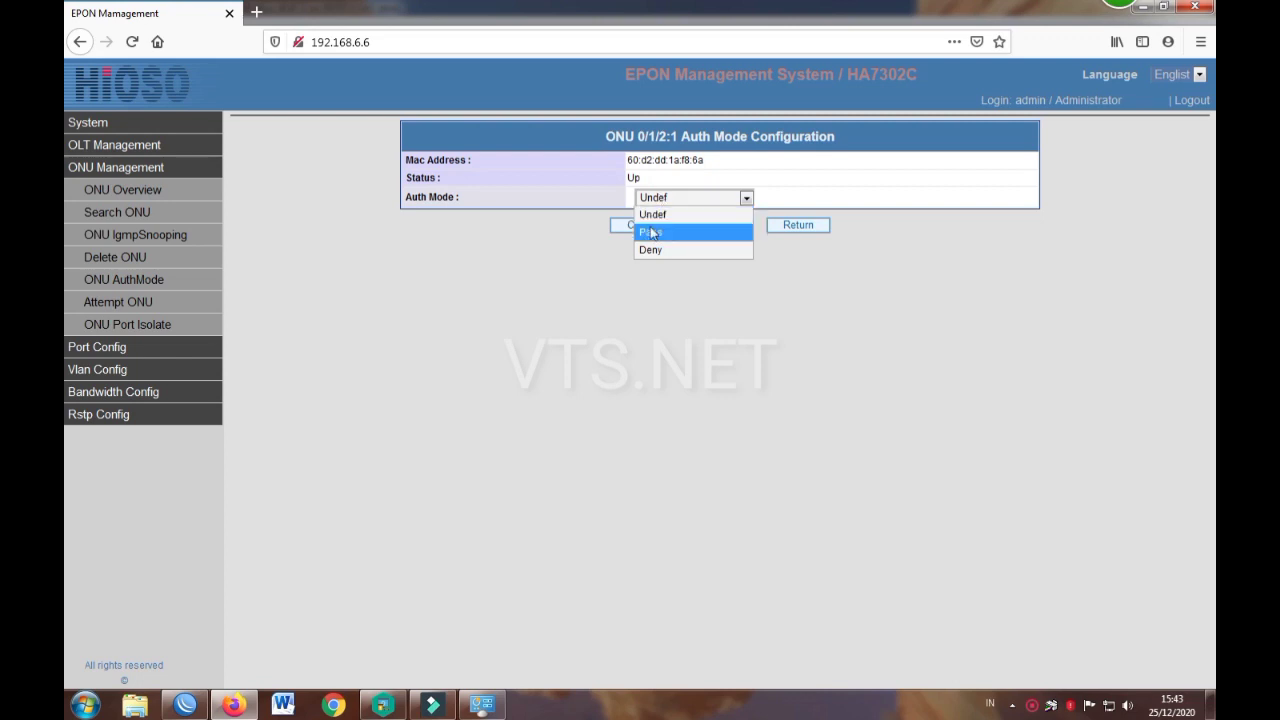
left_click(650, 231)
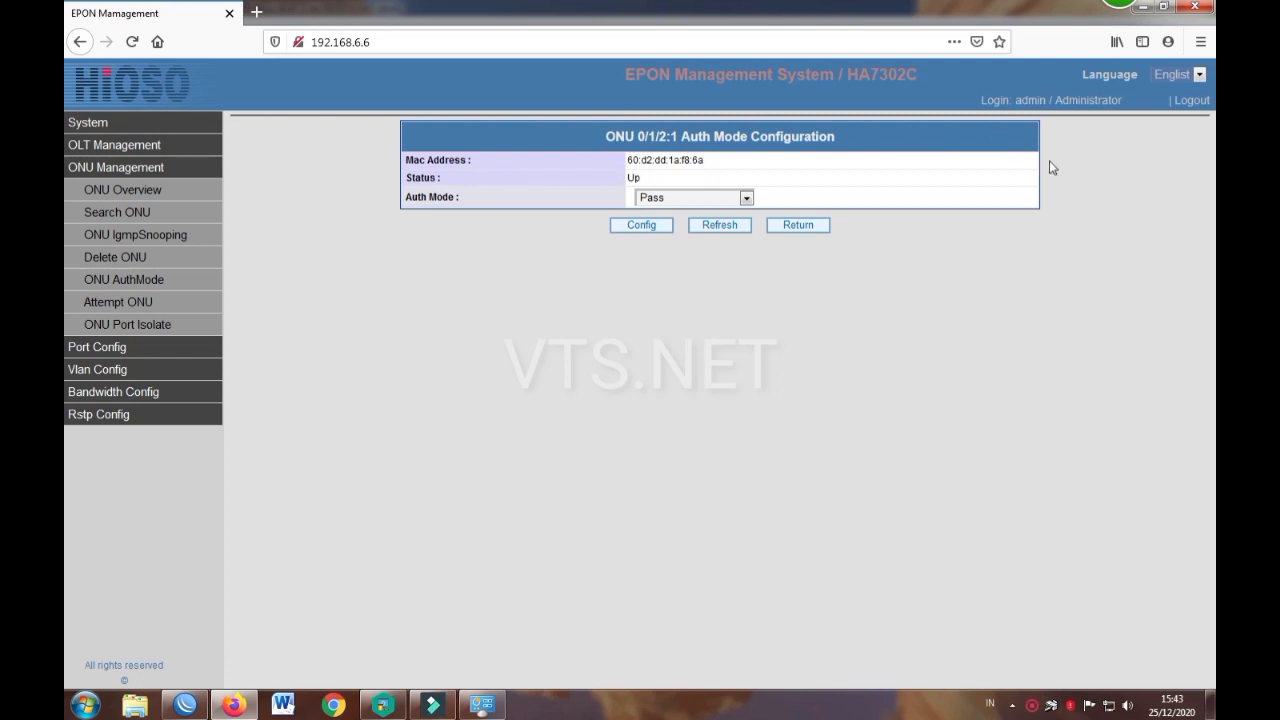
left_click(679, 197)
left_click(650, 251)
left_click(651, 198)
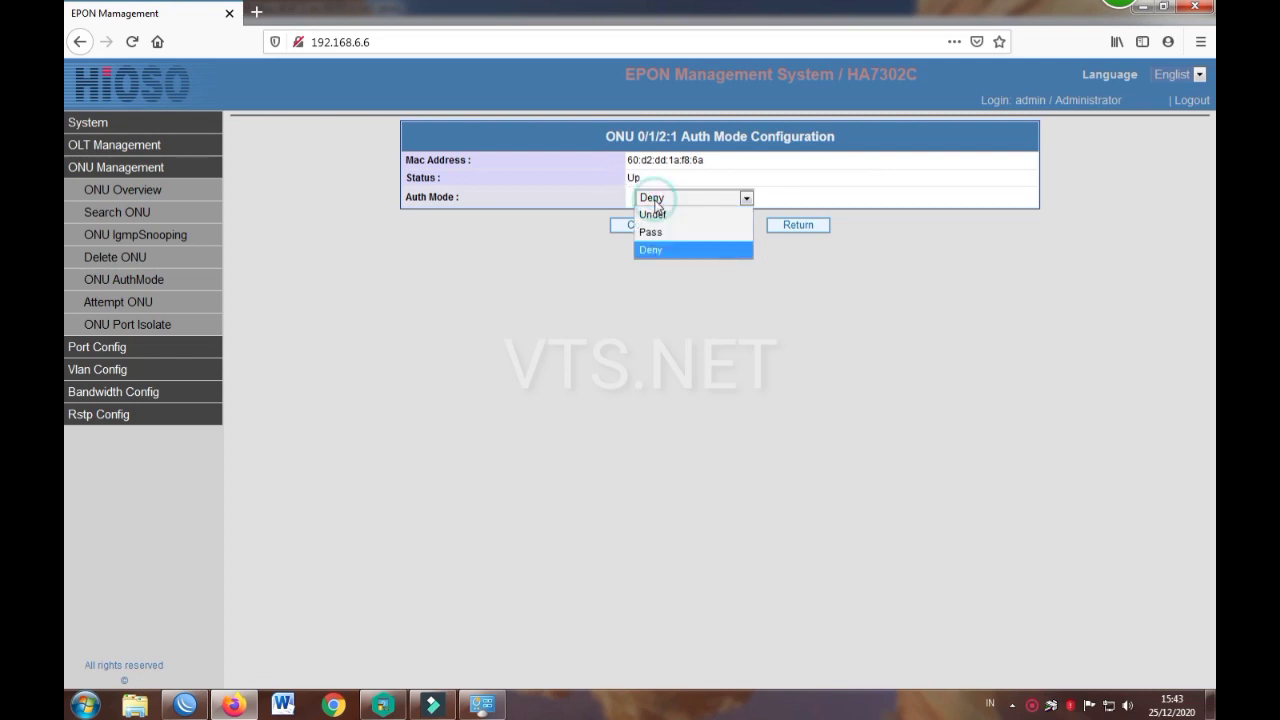
left_click(663, 217)
Step: Return to the PON 0/1/2 auth mode list and reload it
left_click(811, 200)
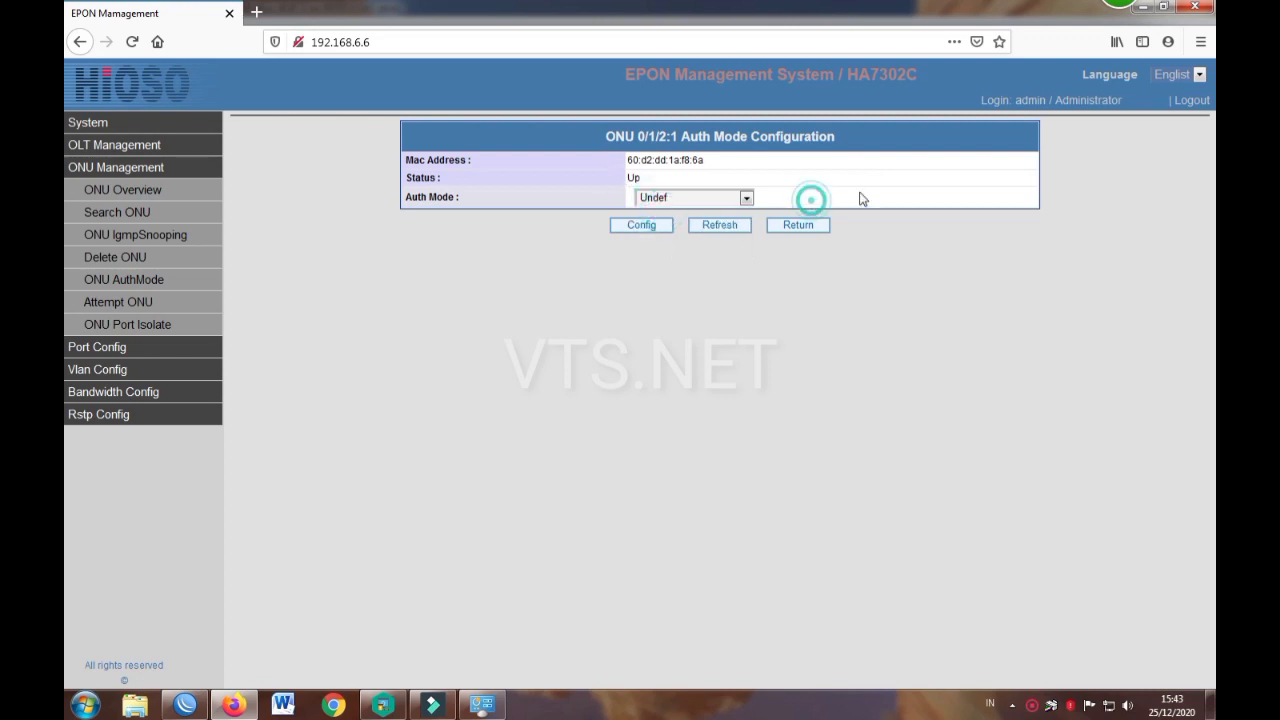
right_click(1071, 162)
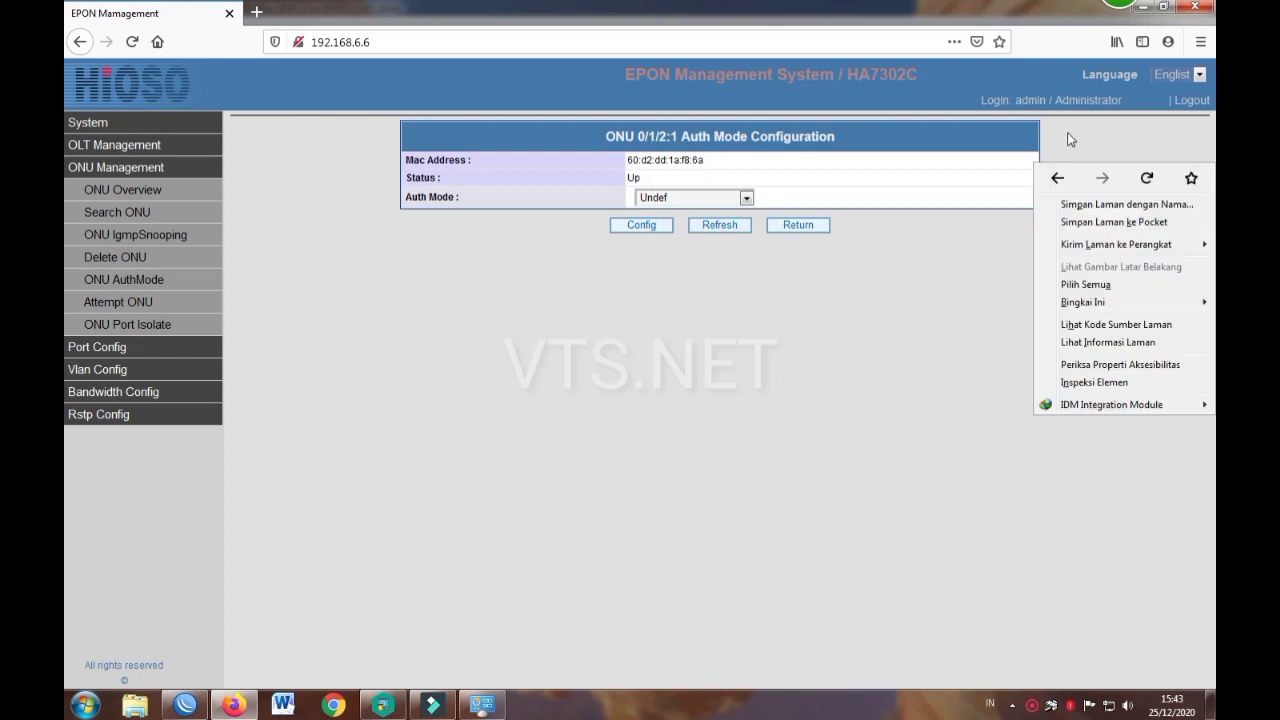
left_click(1070, 138)
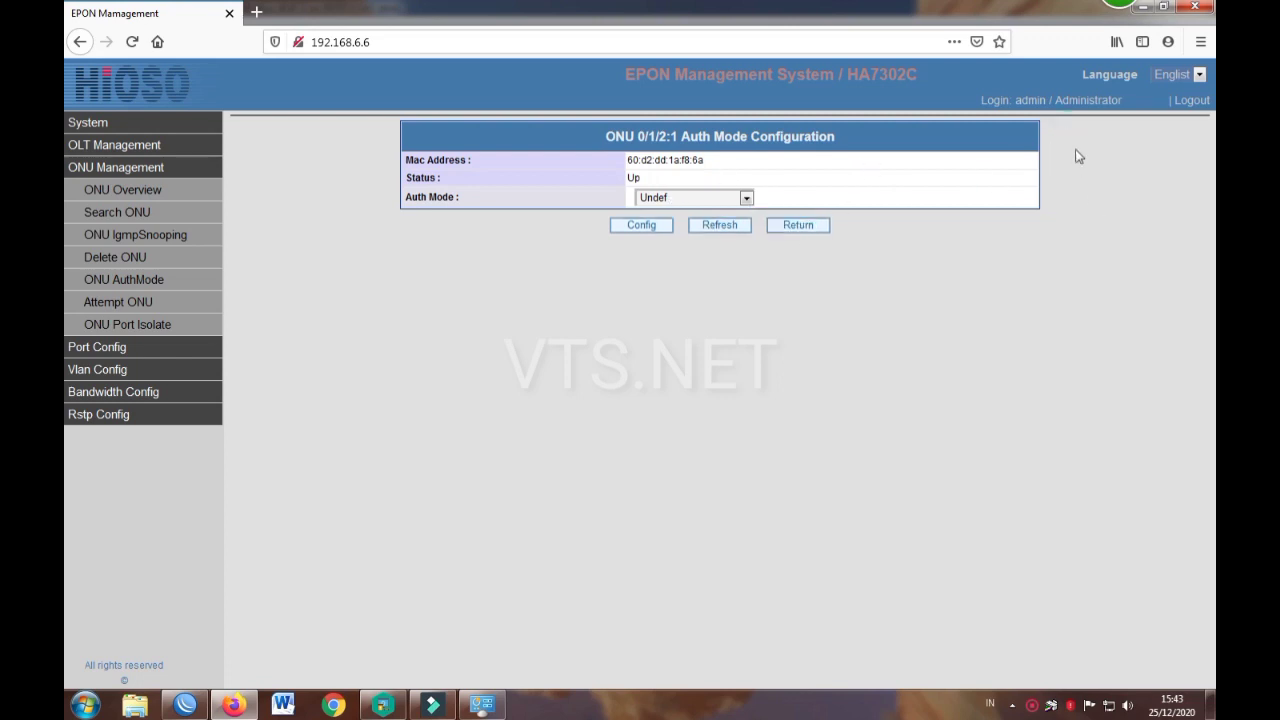
left_click(808, 225)
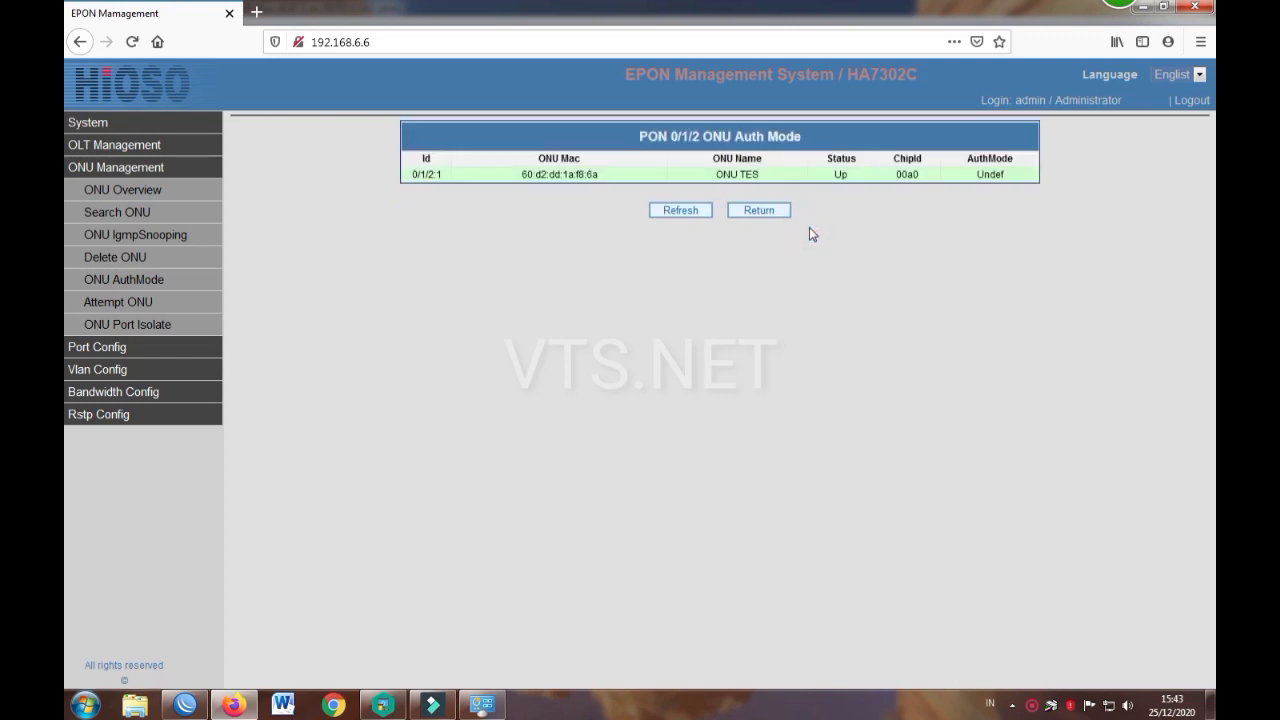
left_click(686, 214)
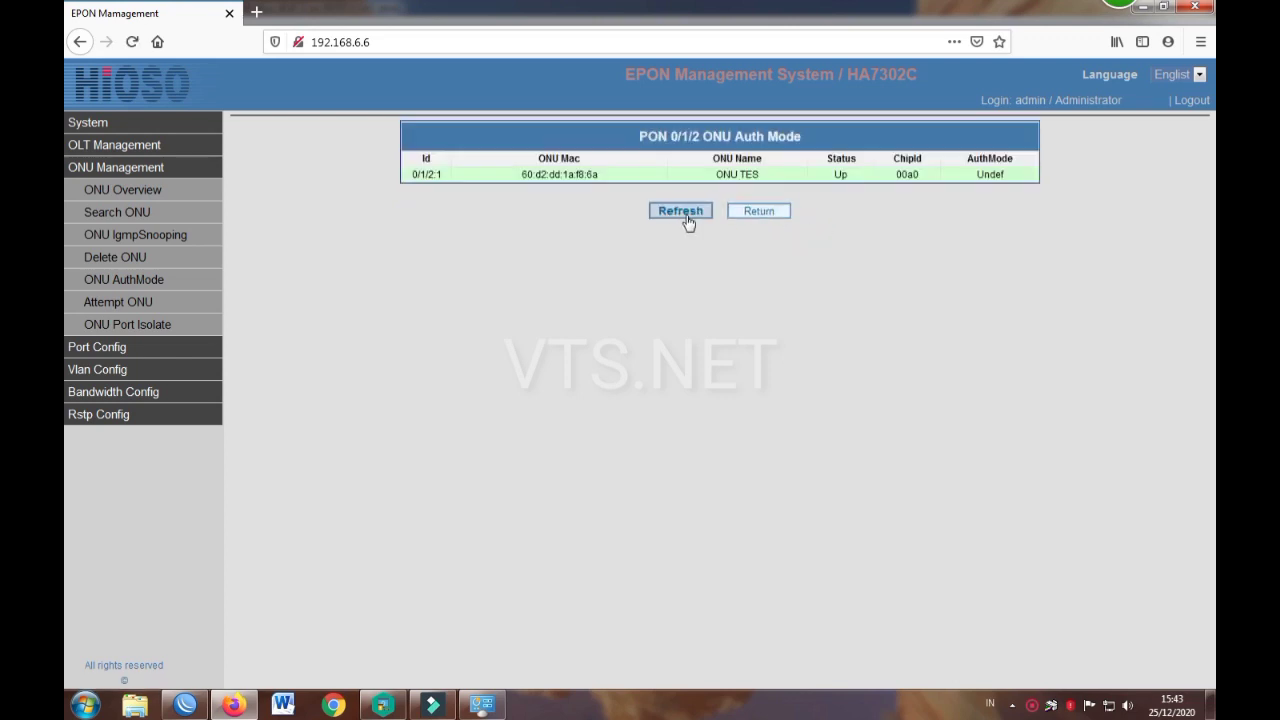
Step: Review attempted ONU registrations on PON 0/1/2 and 0/1/1, reloading the list
left_click(128, 285)
left_click(643, 193)
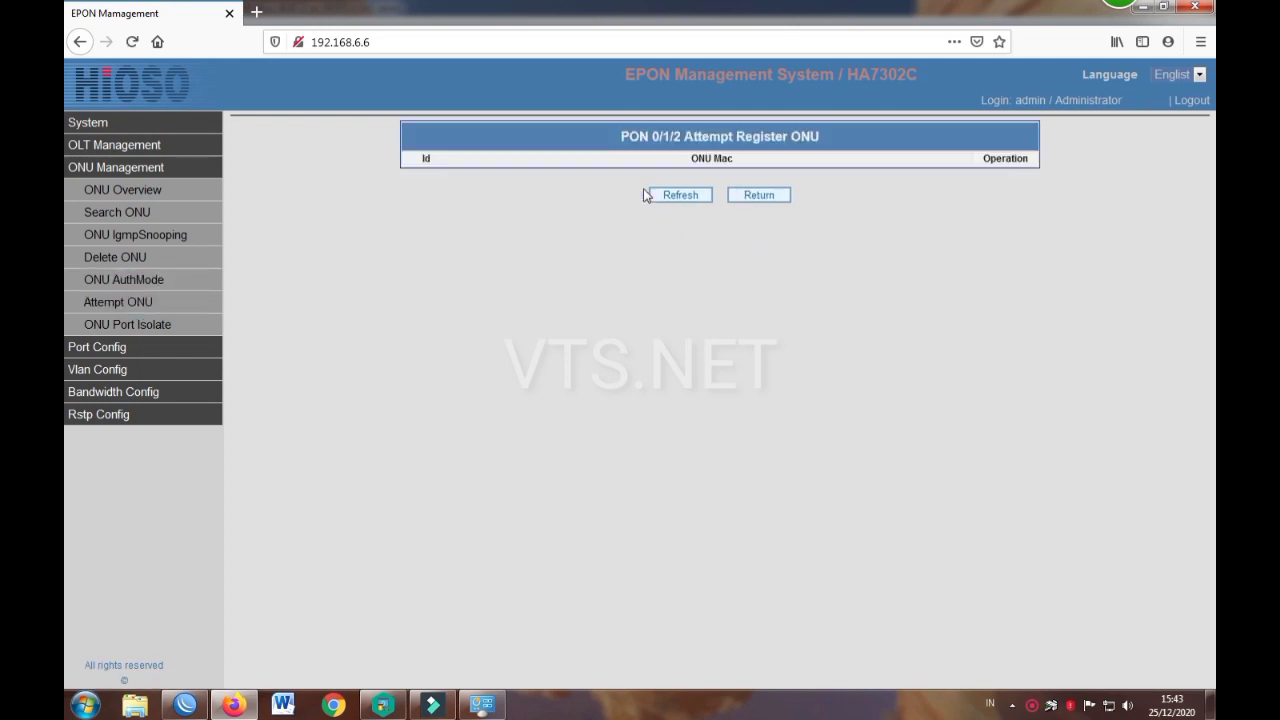
left_click(717, 158)
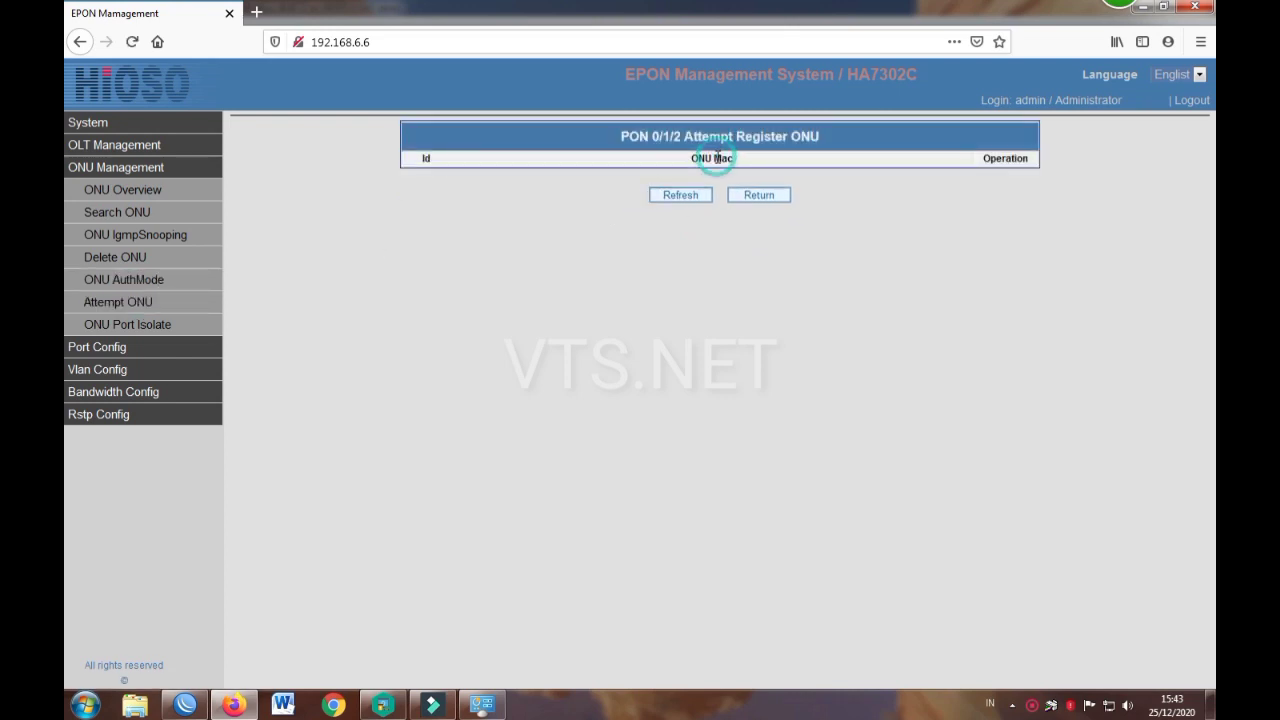
left_click(681, 200)
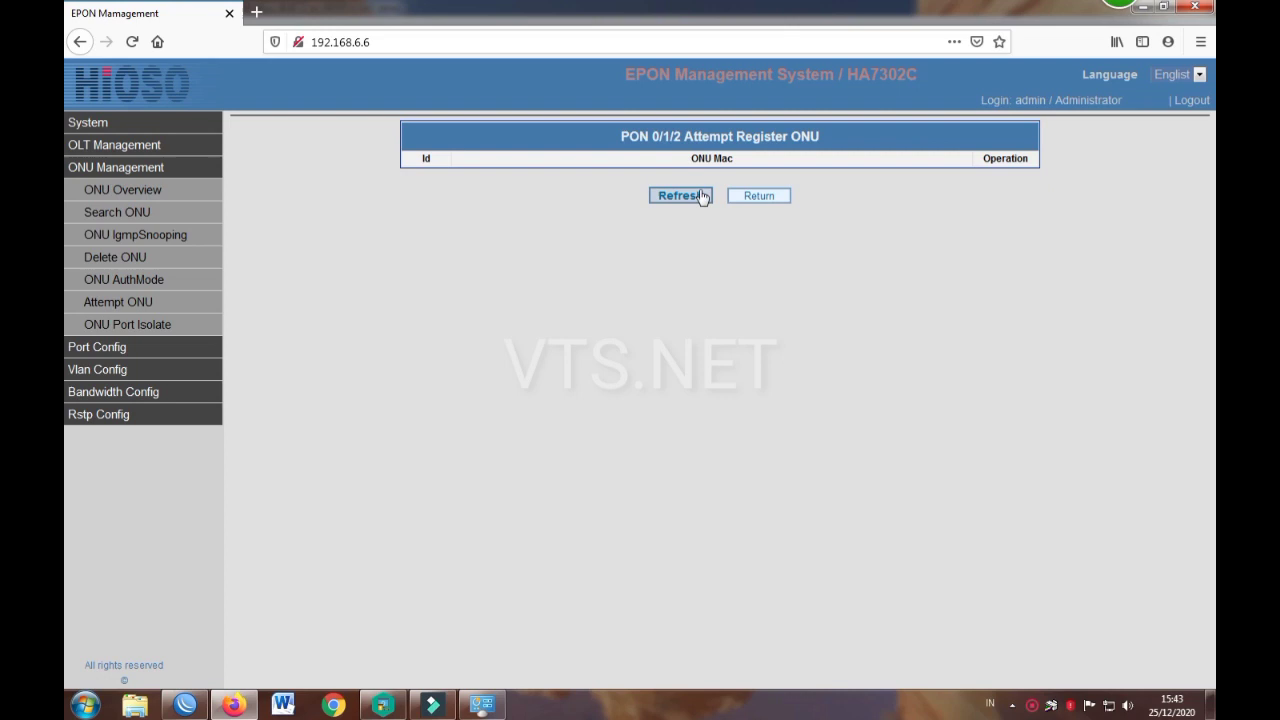
left_click(757, 199)
left_click(710, 176)
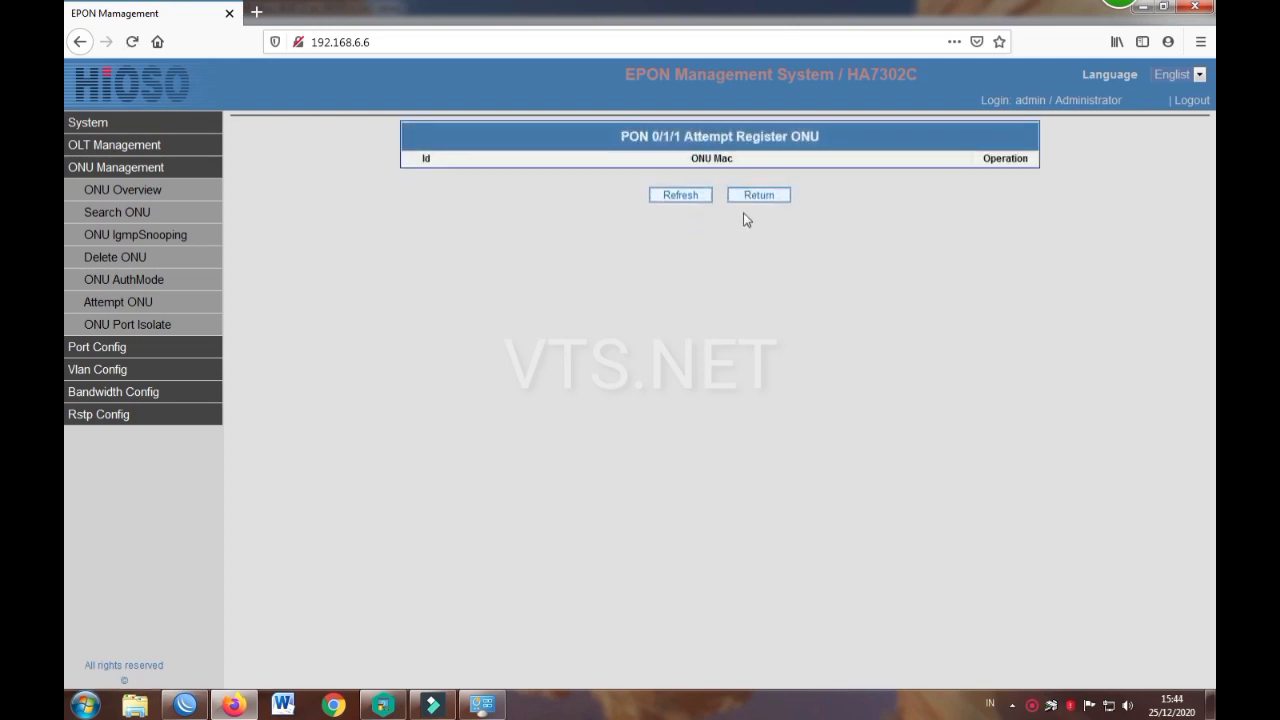
left_click(752, 198)
left_click(708, 194)
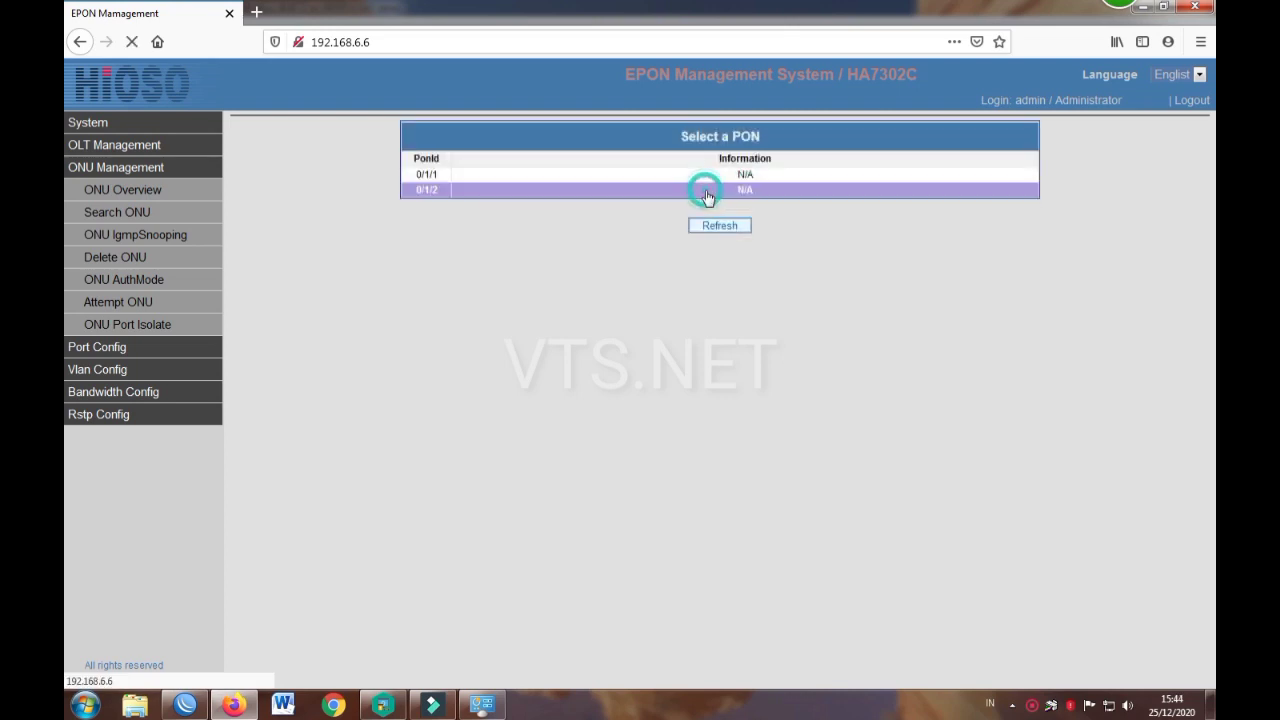
left_click(755, 197)
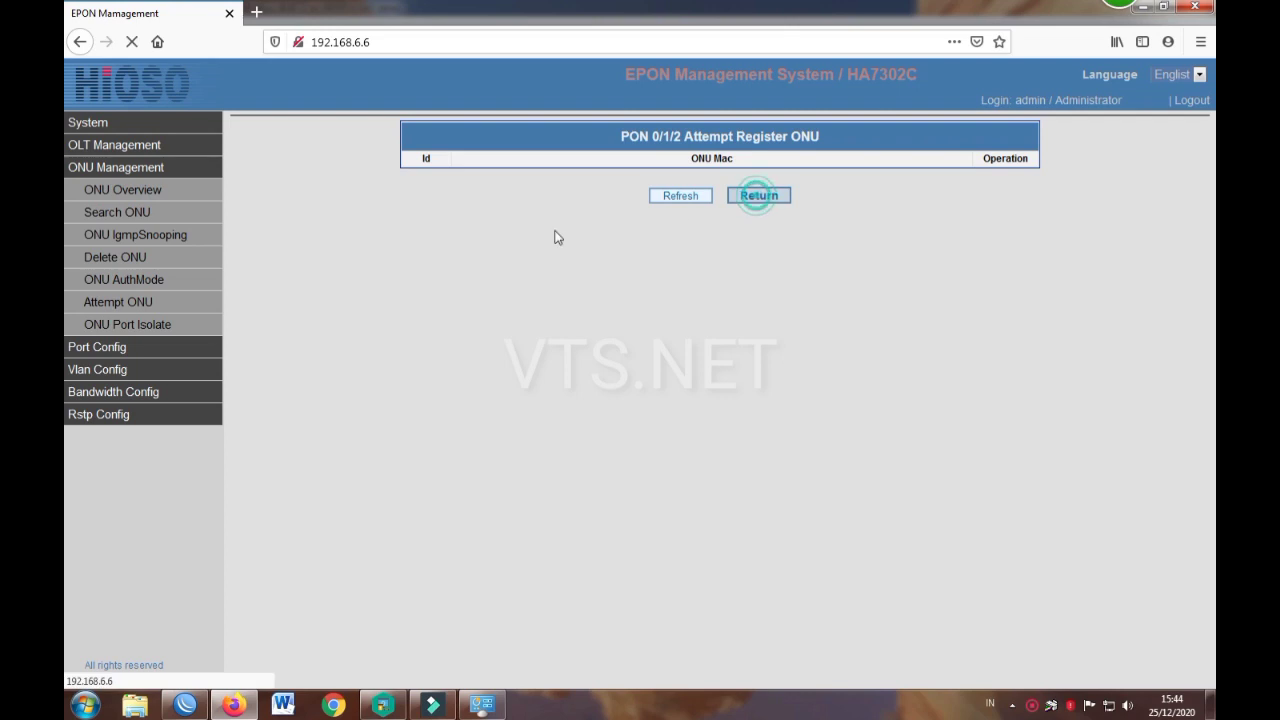
Step: Leave ONU 0/1/2:1's port isolation at Undef and return to PON port selection
left_click(130, 324)
left_click(511, 197)
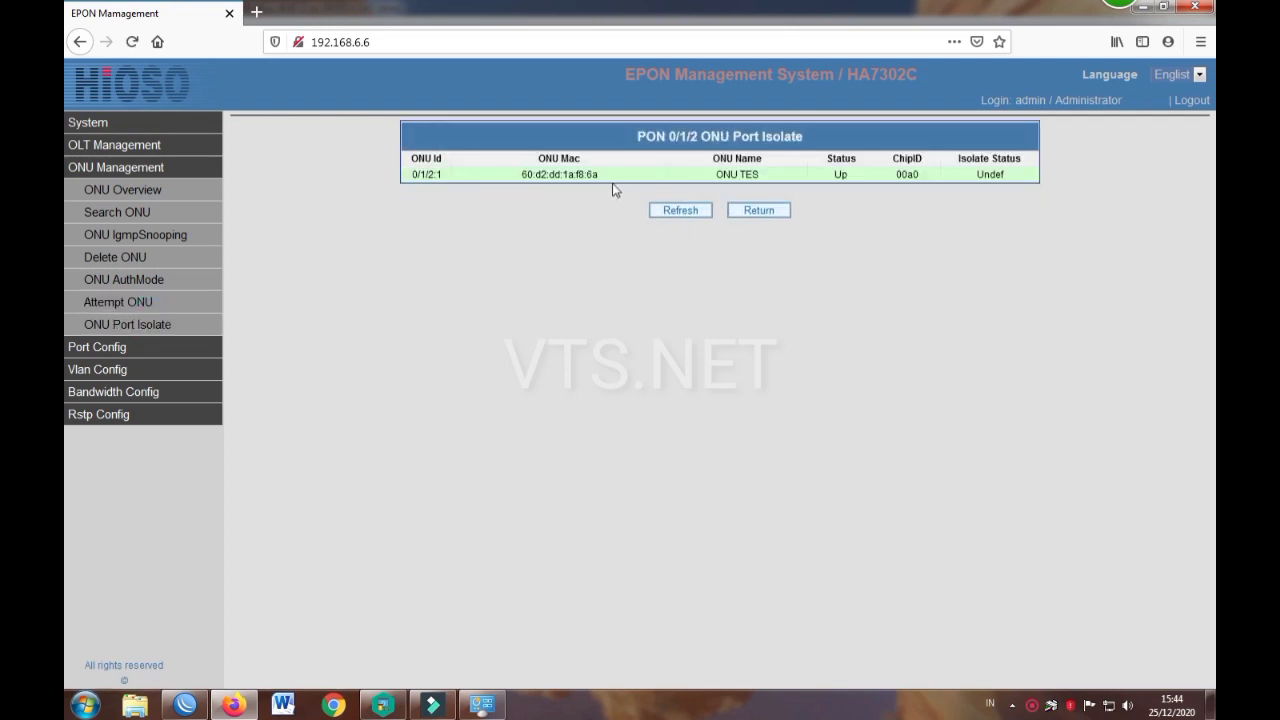
left_click(621, 178)
left_click(650, 197)
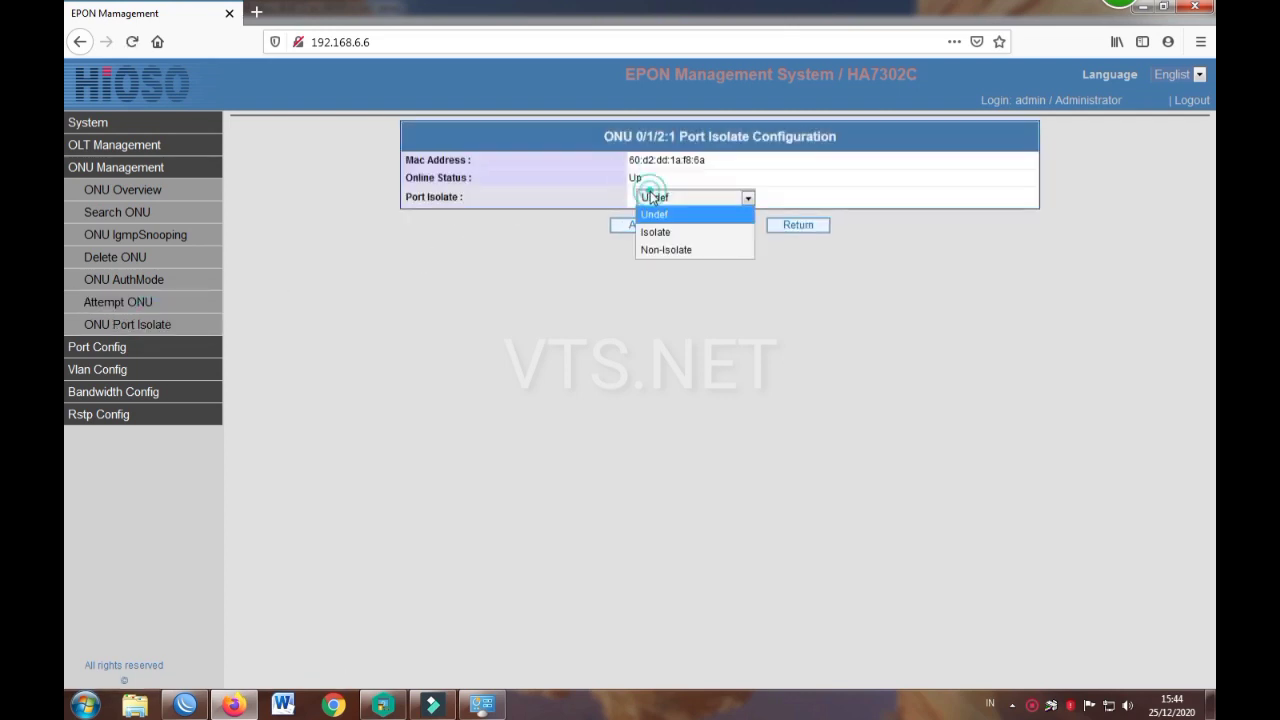
left_click(650, 197)
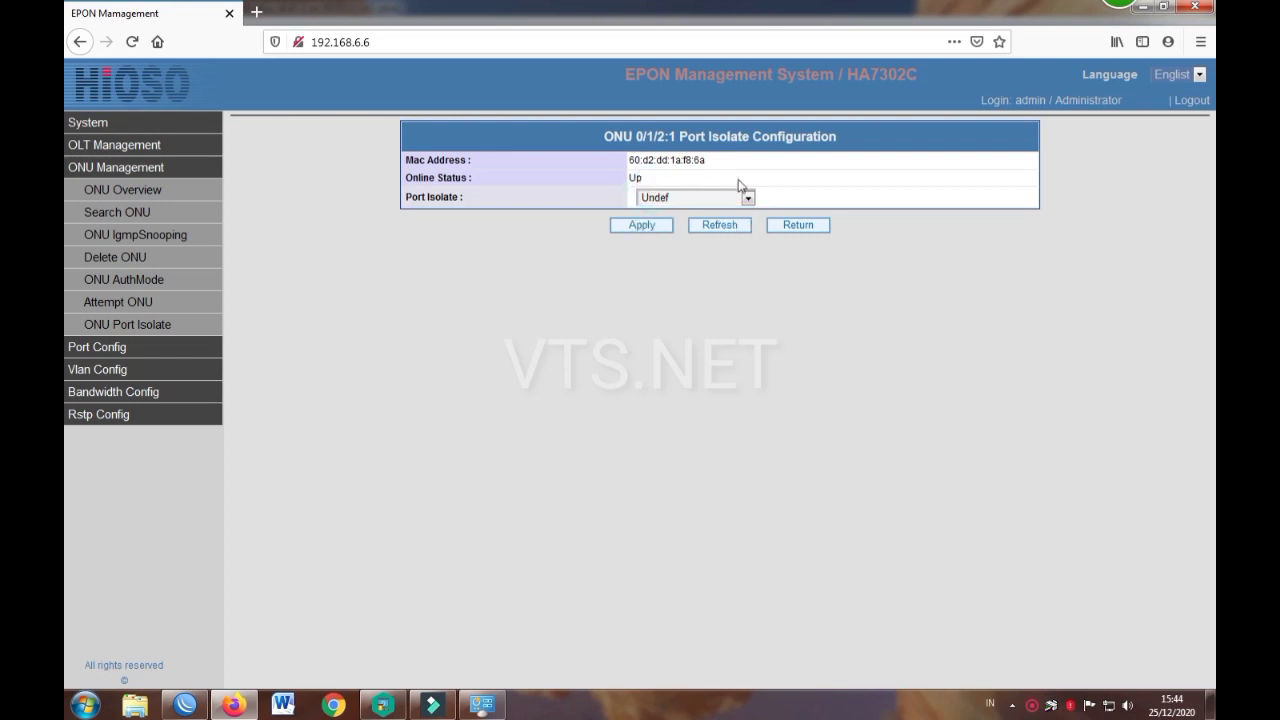
left_click(797, 226)
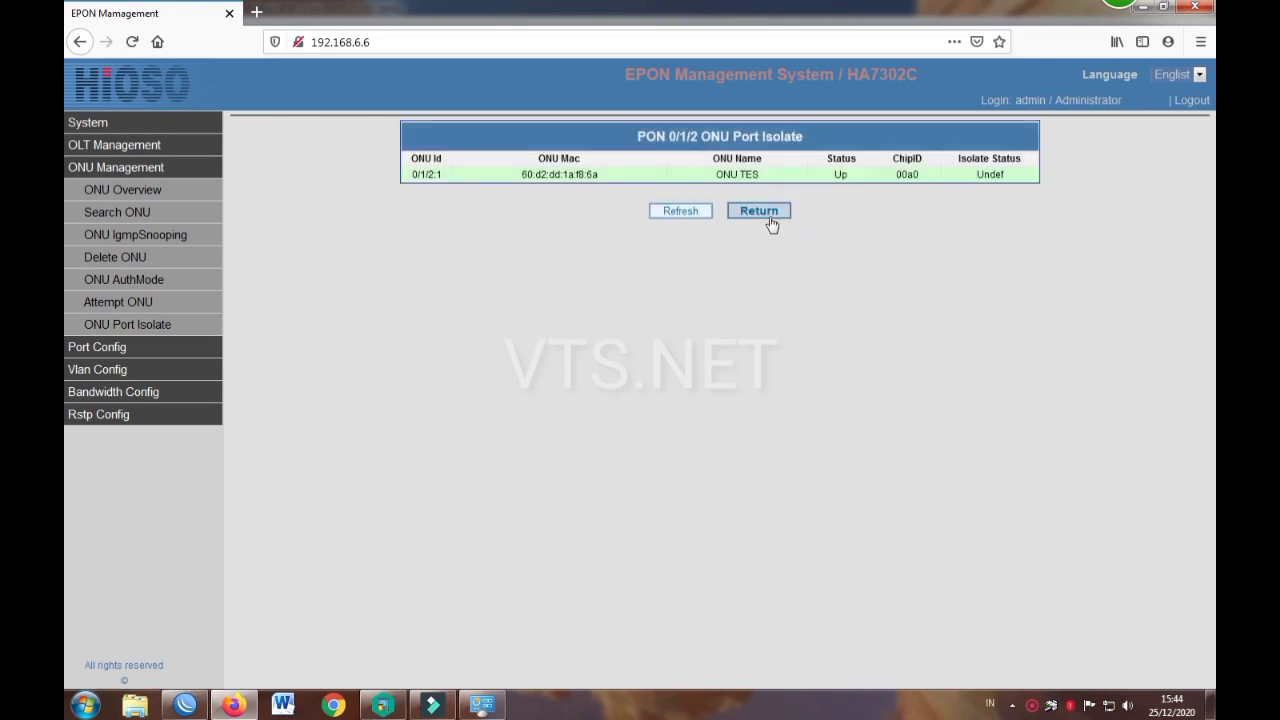
left_click(766, 216)
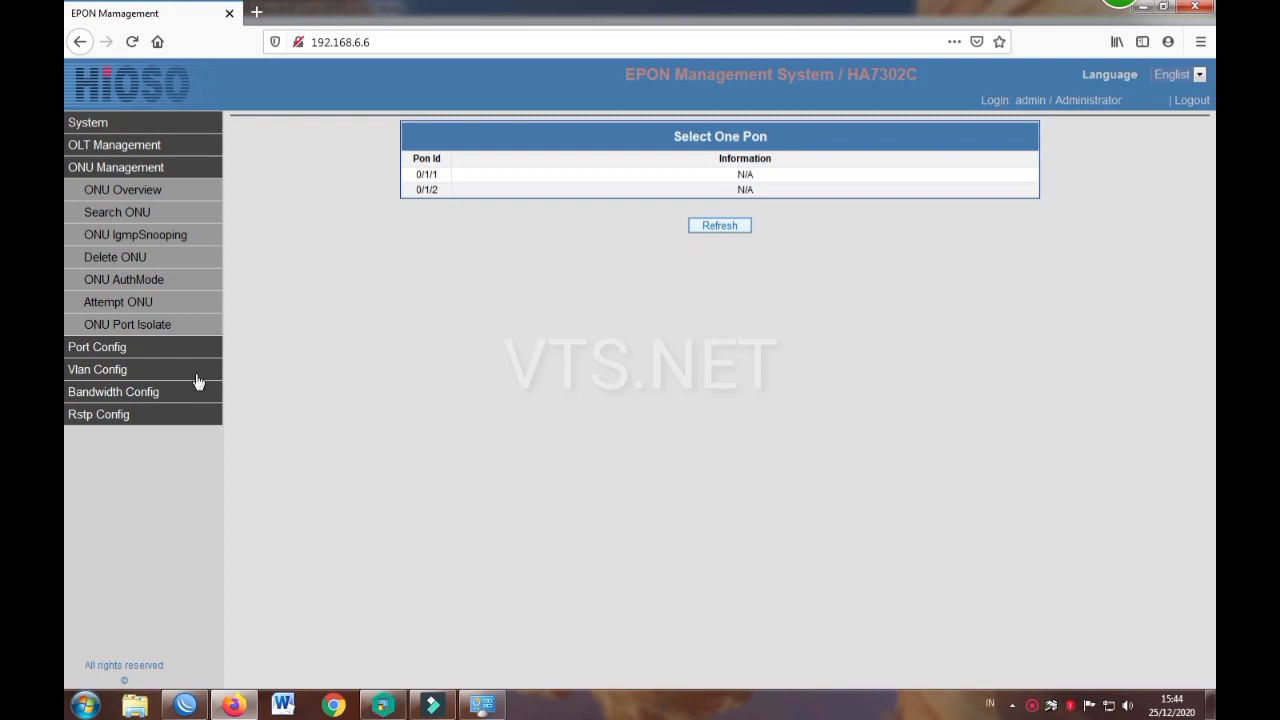
Step: Show the OLT Port Status table via Port Config and reload it
left_click(107, 348)
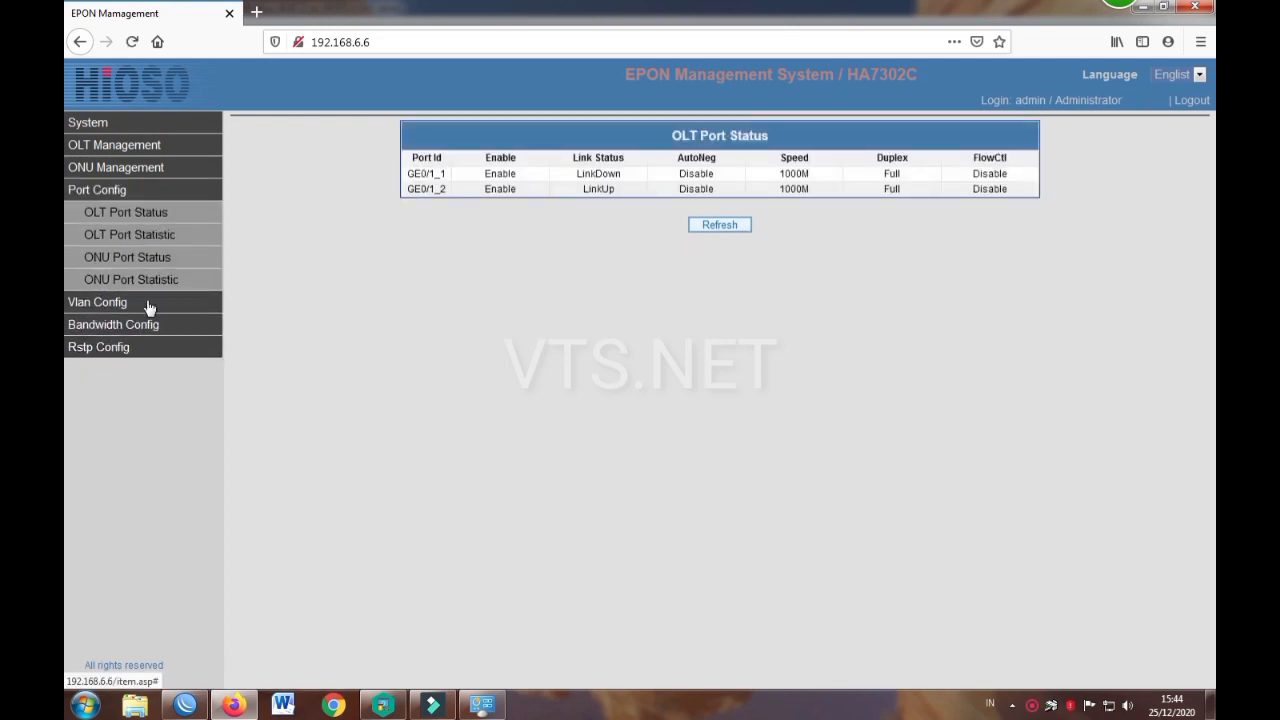
left_click(169, 215)
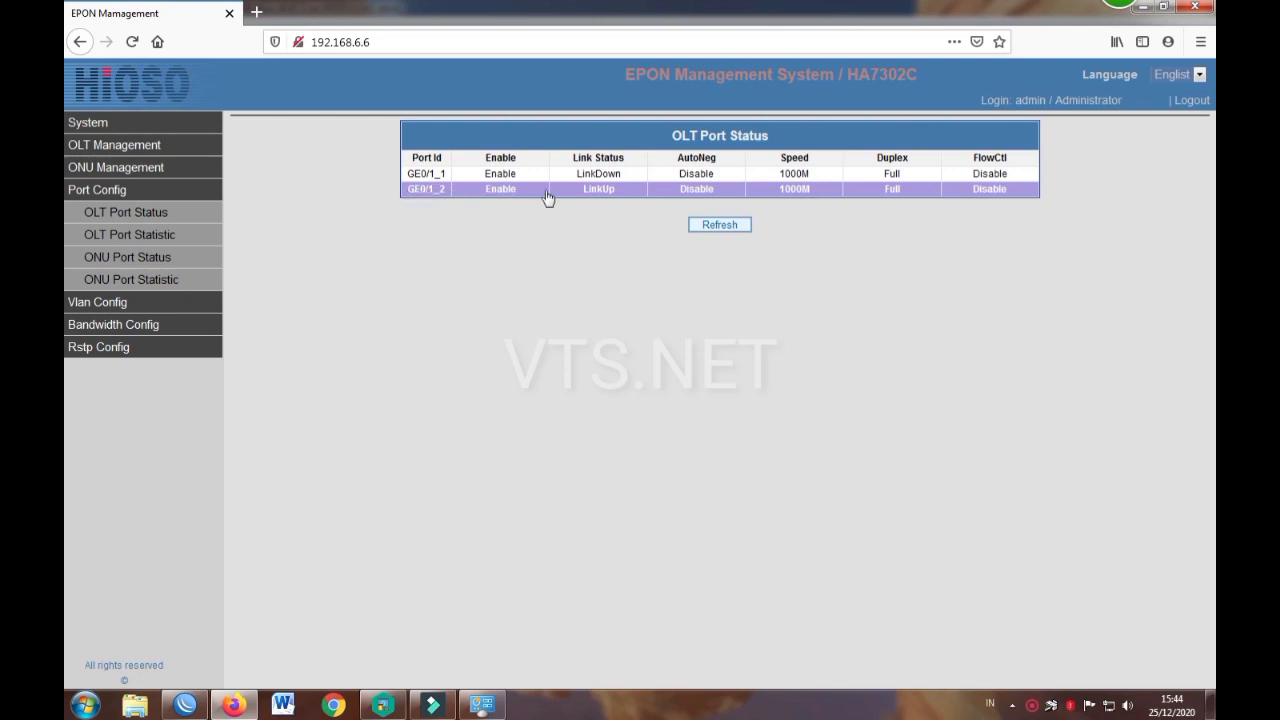
Step: Open port GE0/1_2's configuration, keeping autonegotiation Disable and duplex Full
left_click(678, 194)
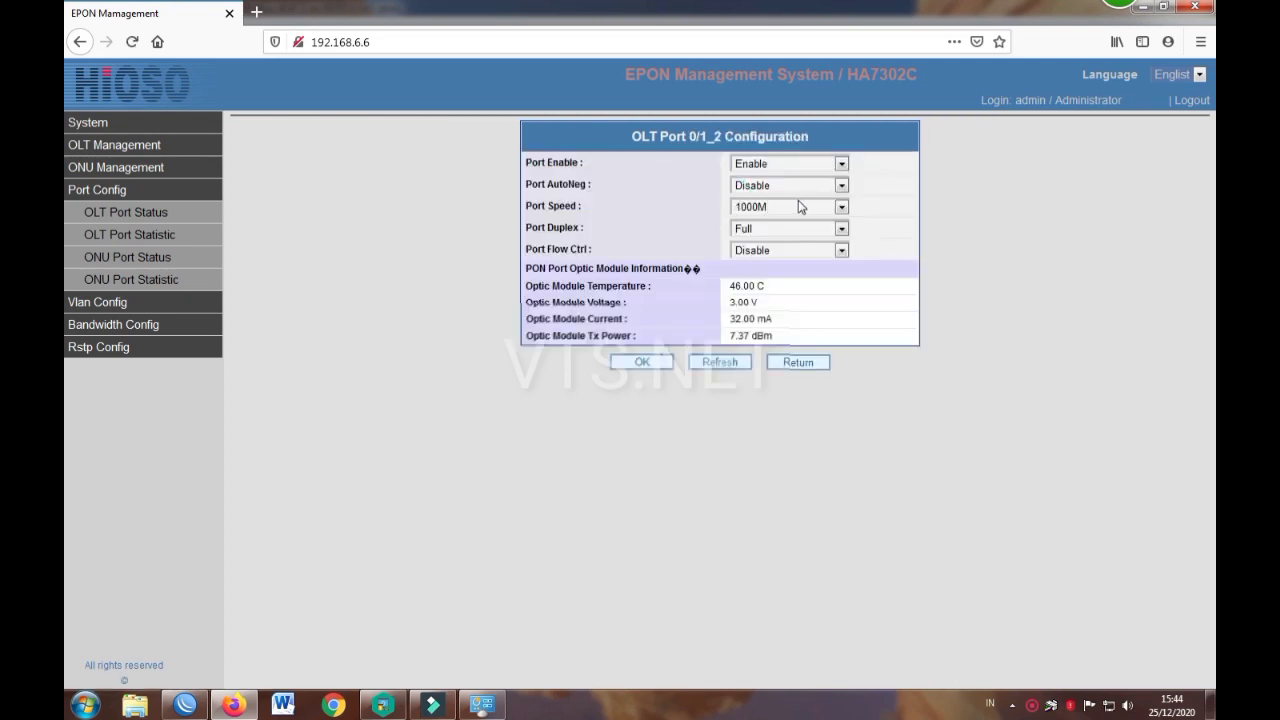
left_click(838, 186)
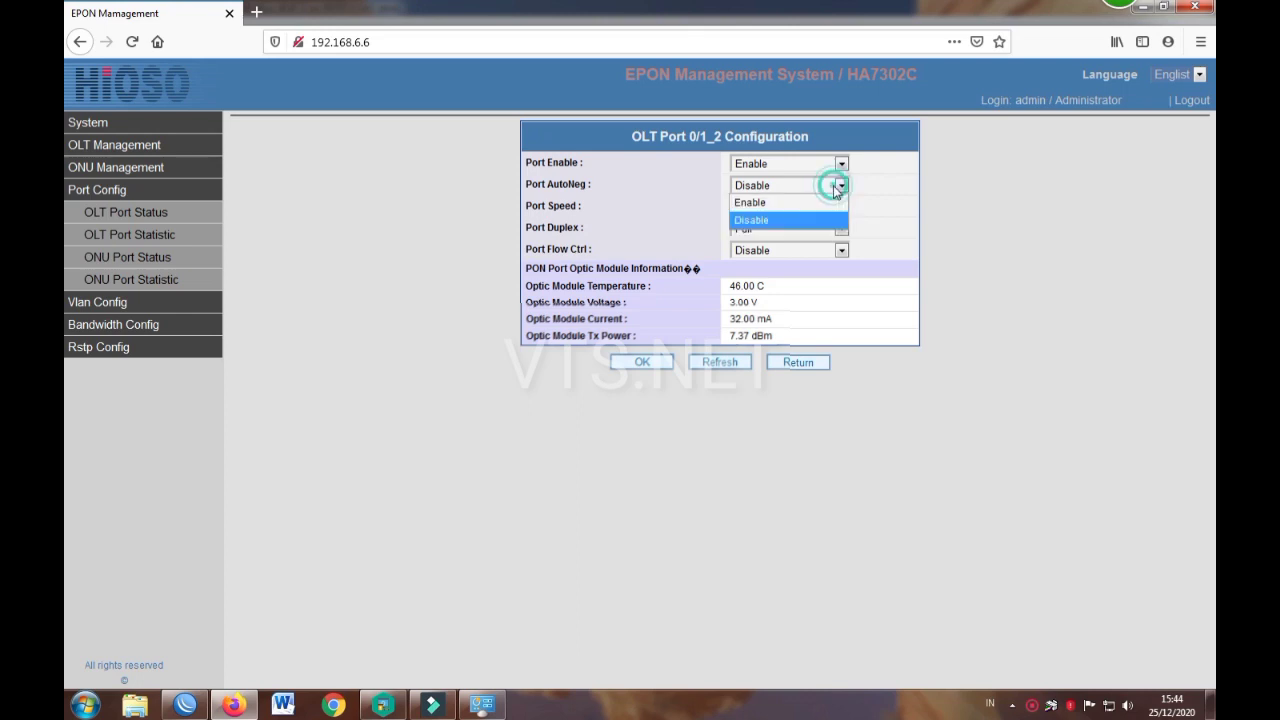
left_click(838, 188)
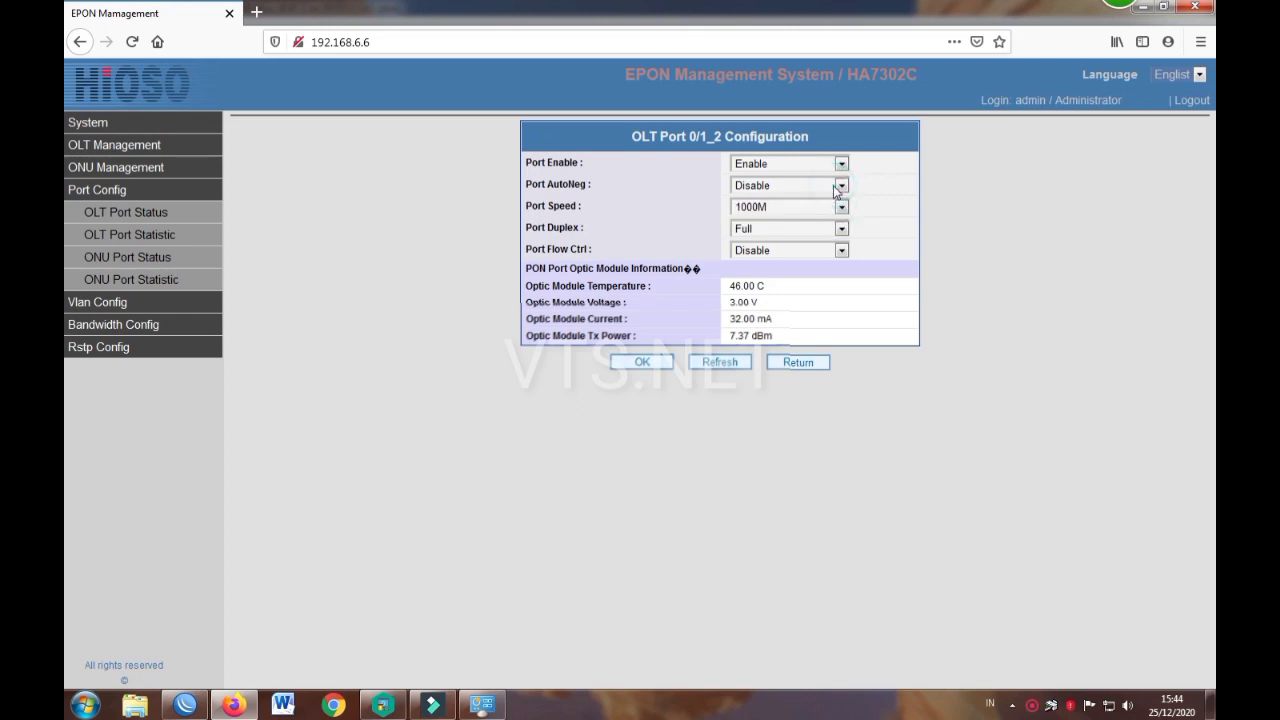
left_click(765, 232)
left_click(762, 231)
Step: Switch the port speed to 100M, then back to 1000M, keeping autonegotiation disabled
left_click(757, 210)
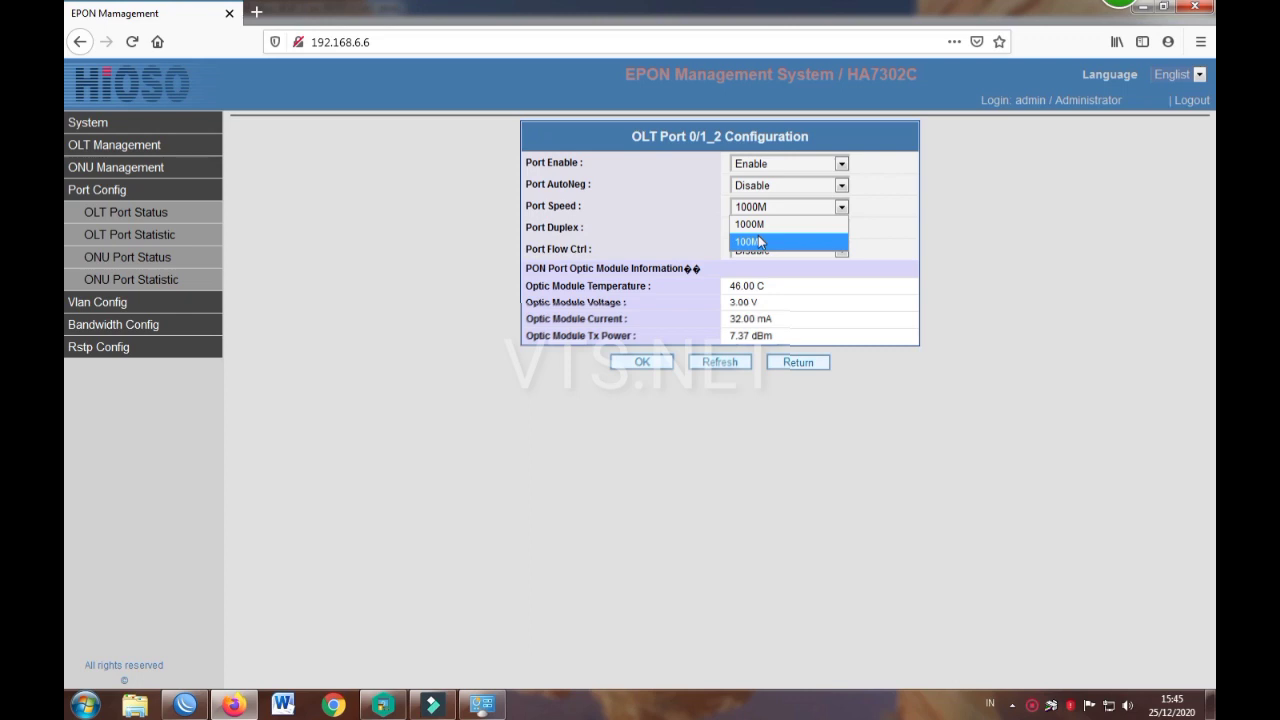
left_click(761, 242)
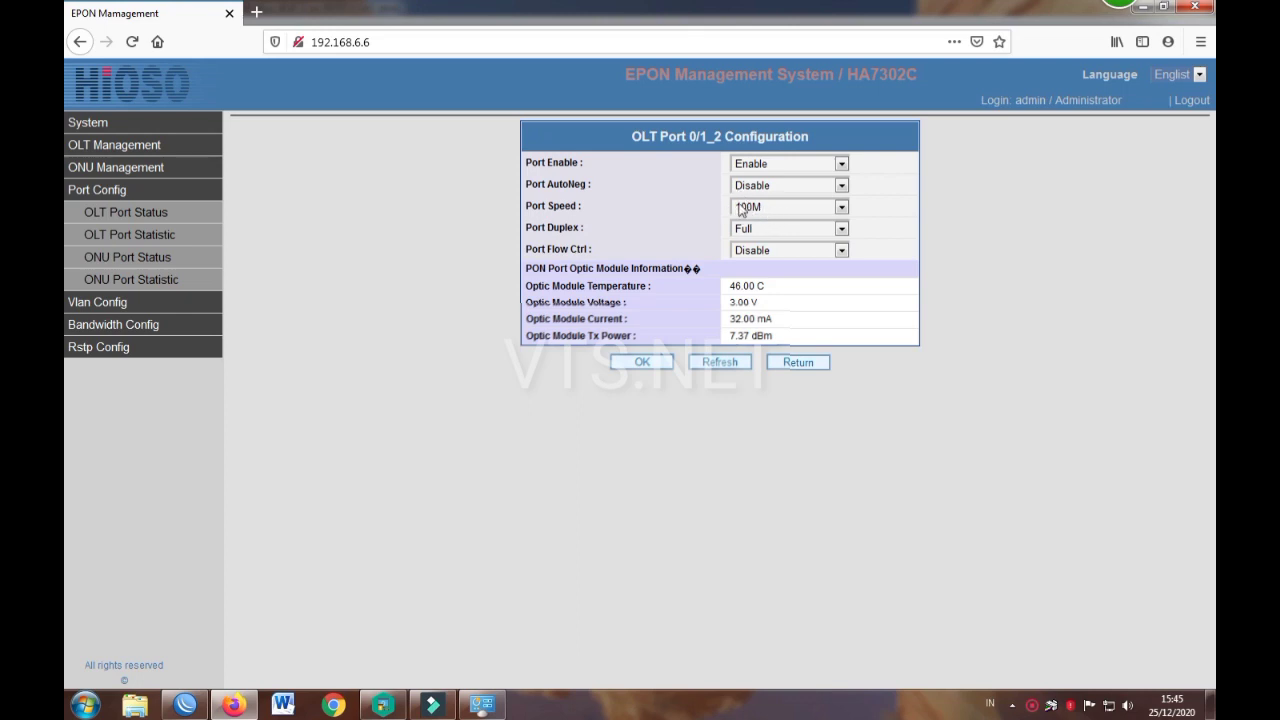
left_click(748, 209)
left_click(751, 225)
left_click(750, 187)
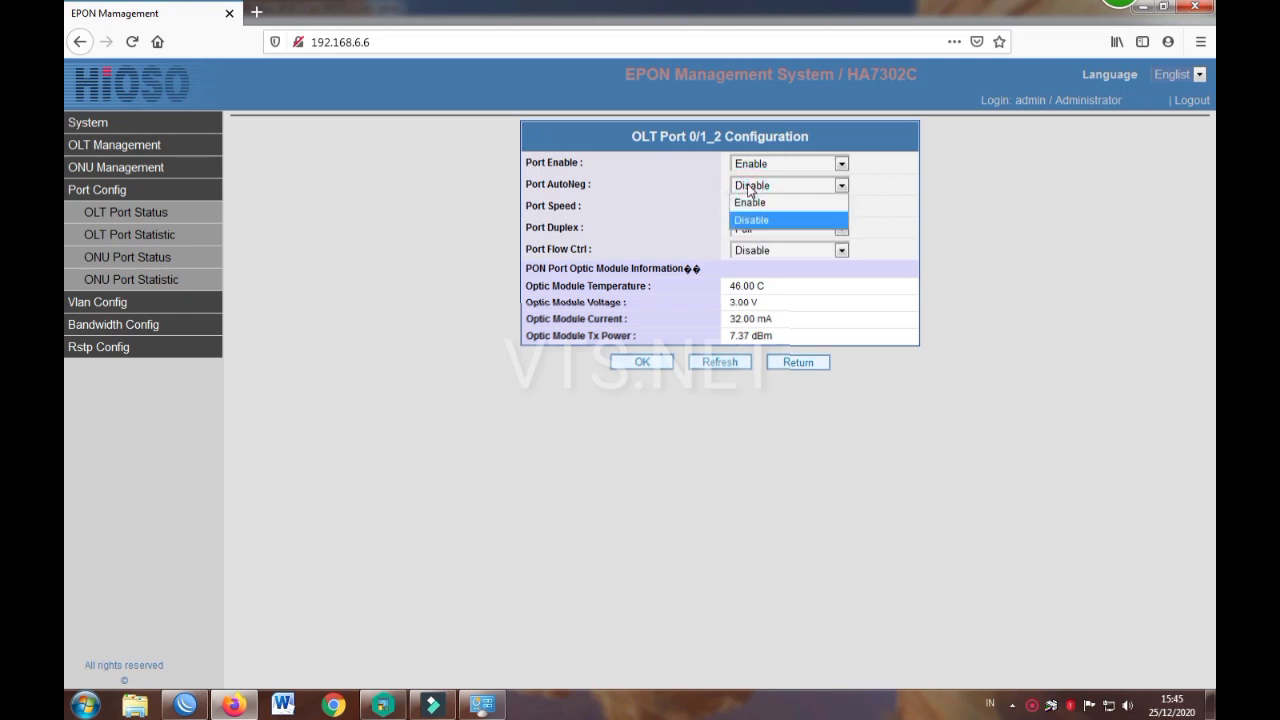
left_click(755, 219)
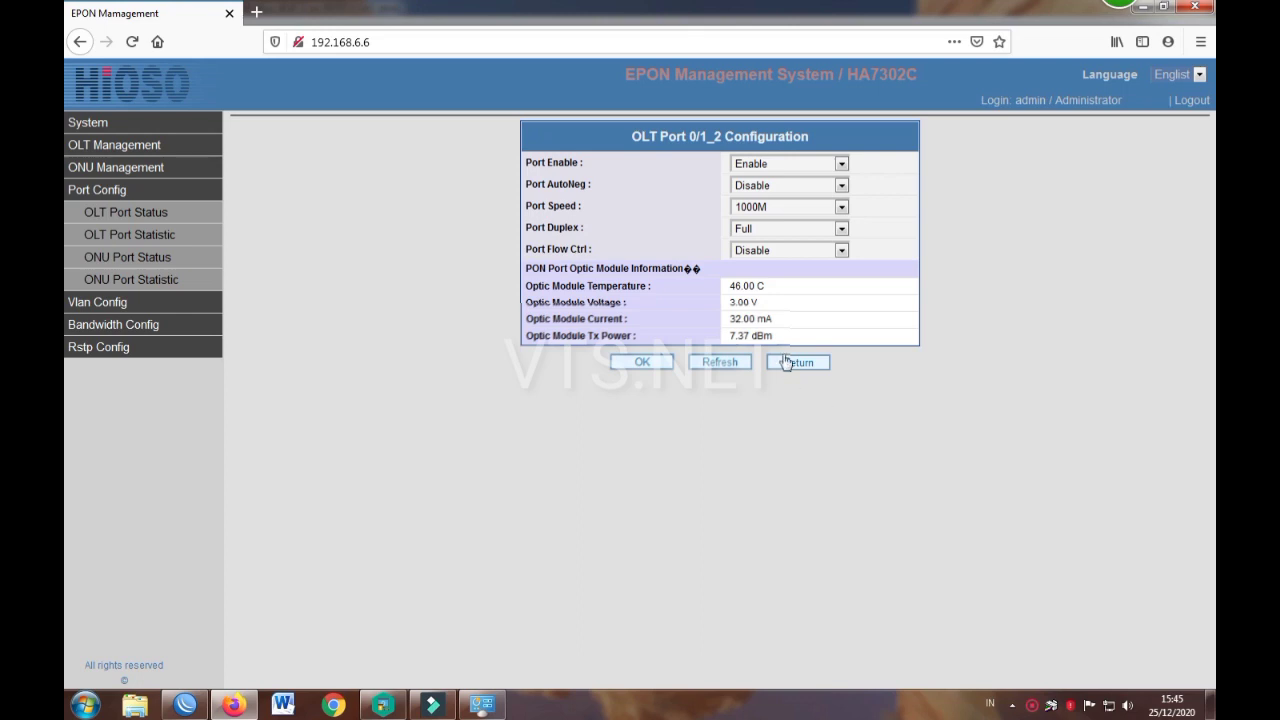
Step: Confirm the speed stays at 1000M and recheck the autonegotiation options
left_click(750, 208)
left_click(750, 208)
left_click(752, 208)
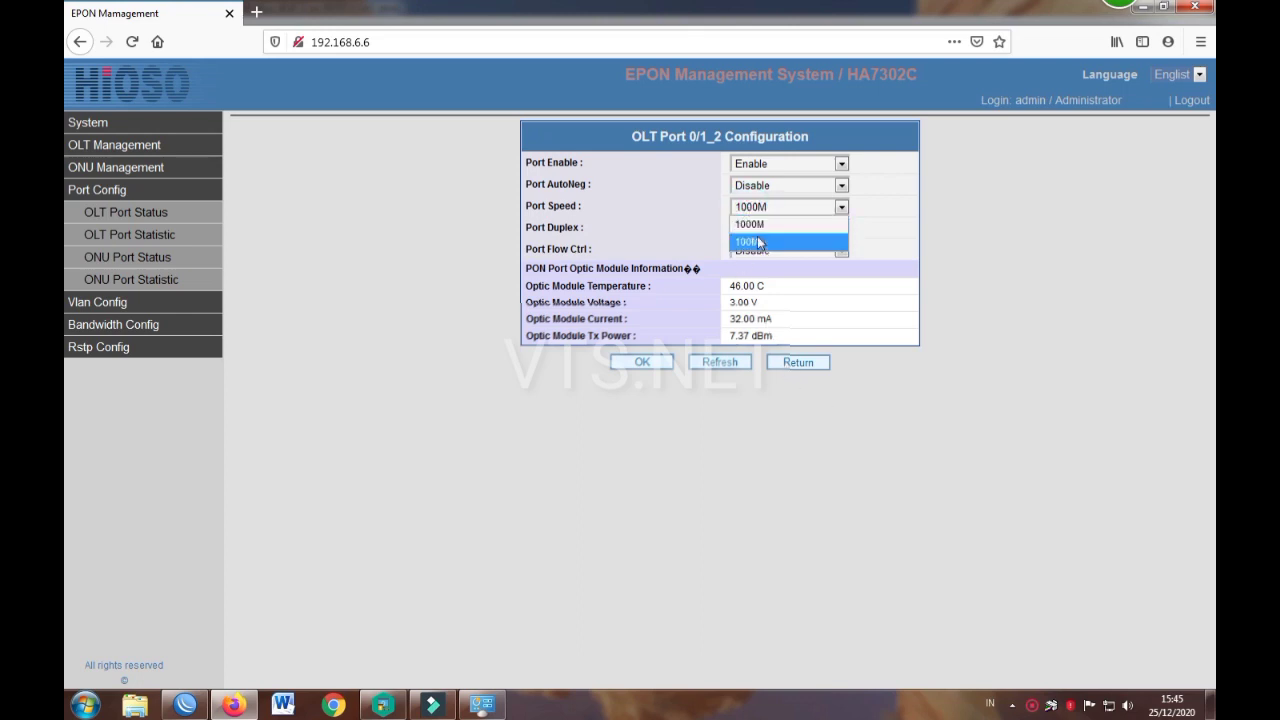
left_click(764, 225)
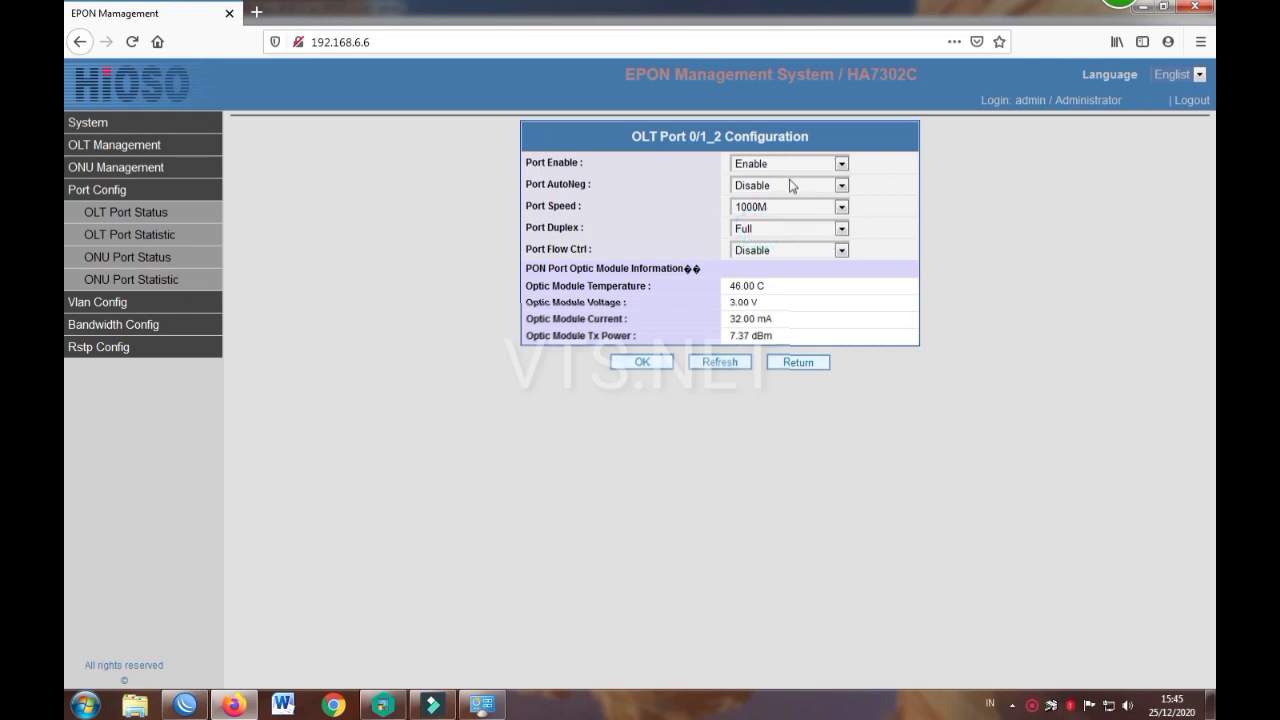
left_click(788, 187)
left_click(788, 189)
left_click(966, 216)
left_click(962, 205)
right_click(989, 214)
left_click(987, 191)
left_click_drag(727, 336, 777, 340)
double_click(743, 288)
left_click(758, 303)
left_click_drag(758, 307, 724, 319)
left_click_drag(772, 335, 728, 336)
left_click(788, 341)
Step: Back on OLT Port Status, view port GE0/1_1's configuration, then return to the table
left_click(808, 362)
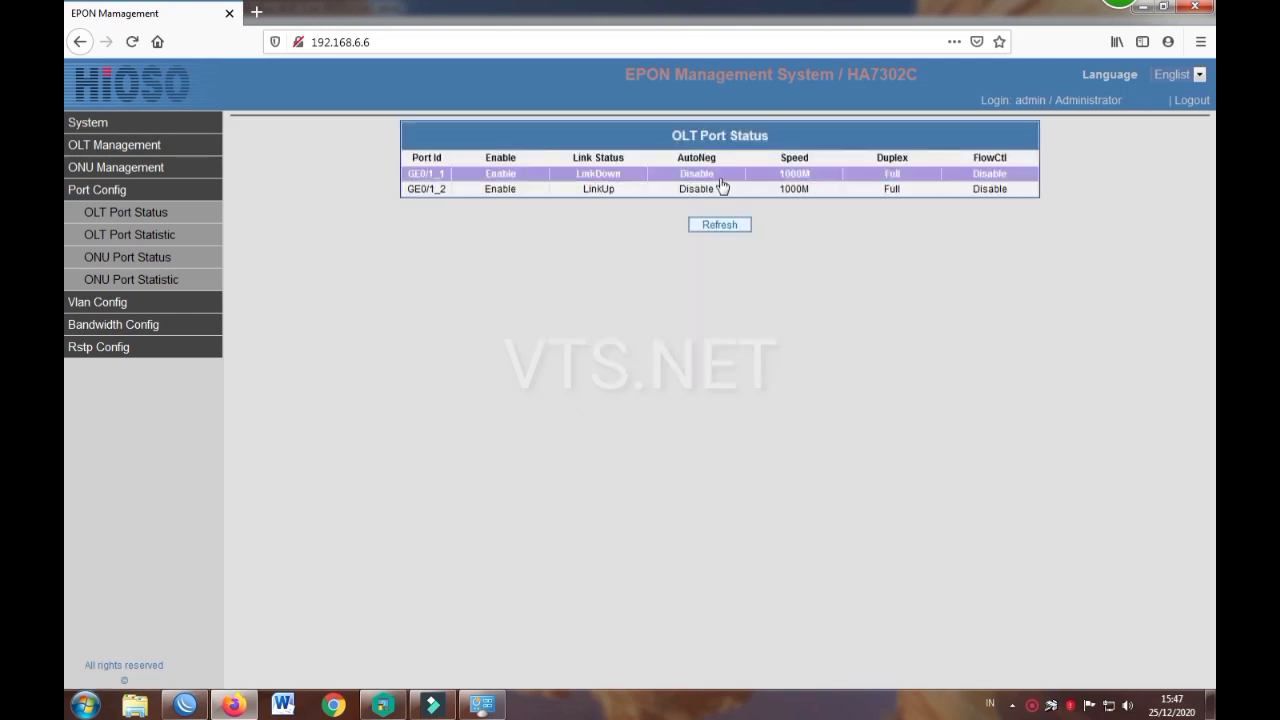
left_click(562, 175)
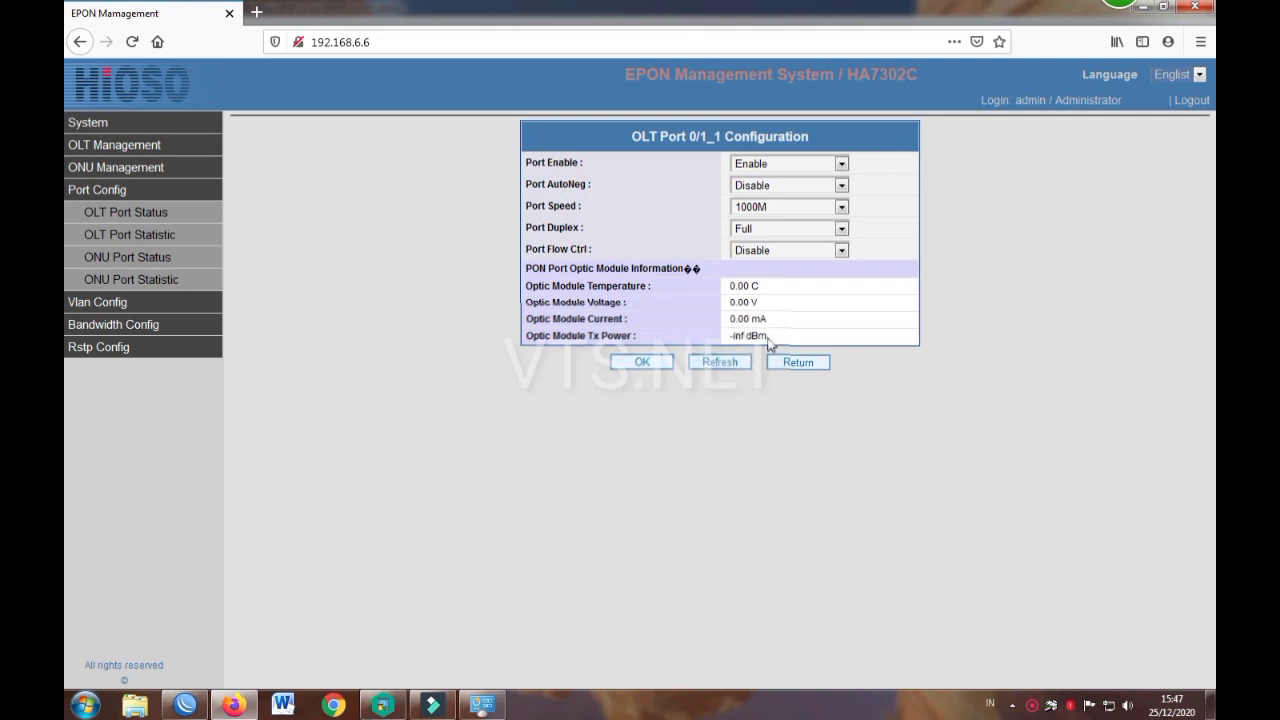
left_click(788, 364)
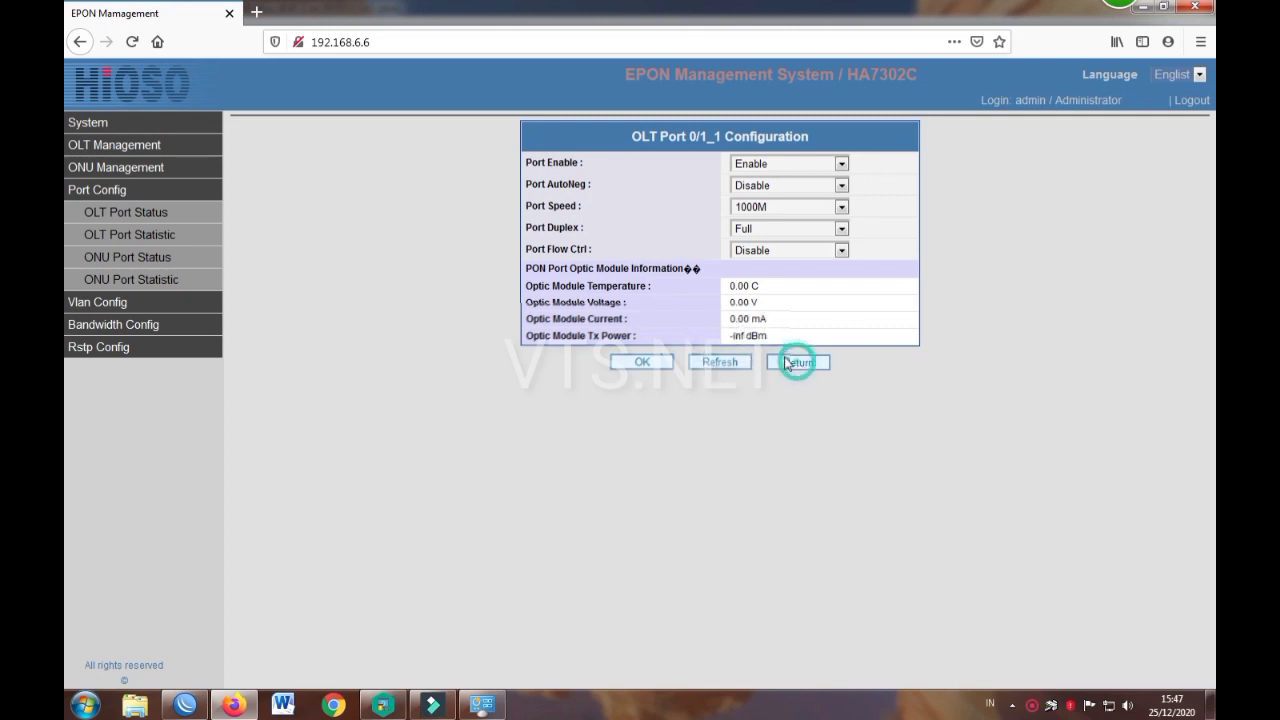
Step: Open the OLT Port Statistic table under Port Config
left_click(172, 233)
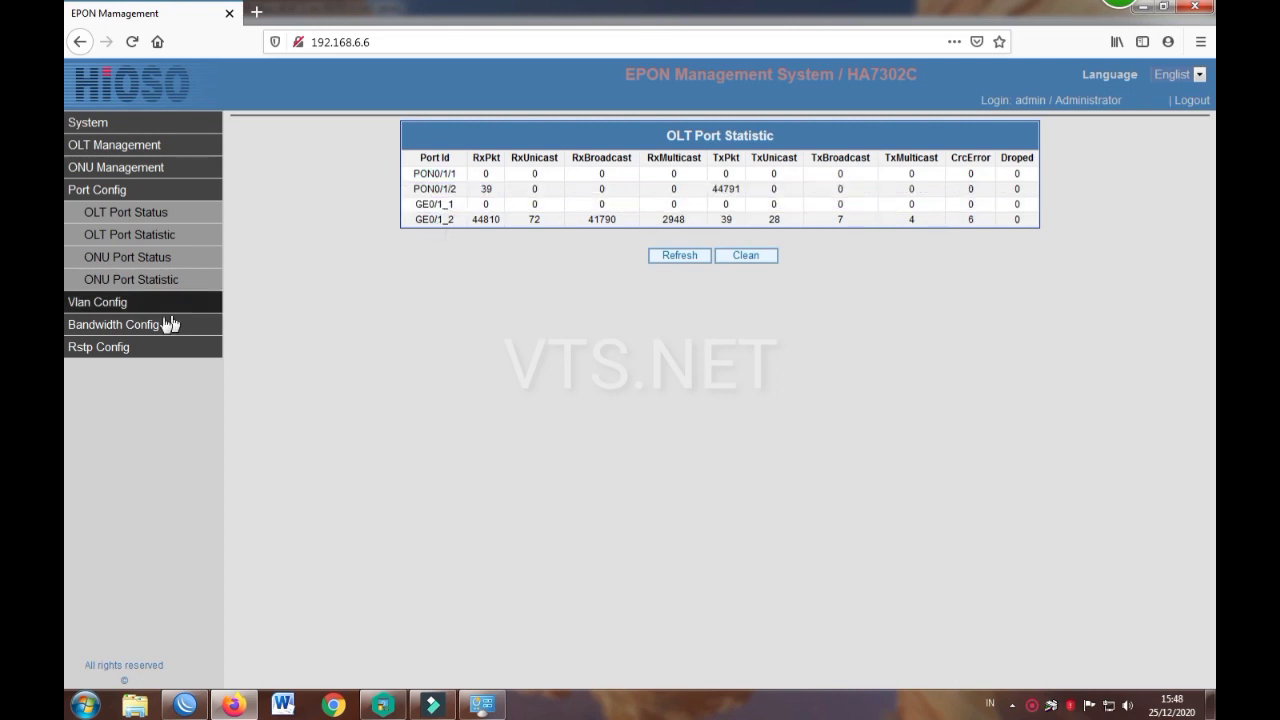
Step: List the ONUs on PON 0/1/2 in ONU port status and select the ONU name
left_click(142, 256)
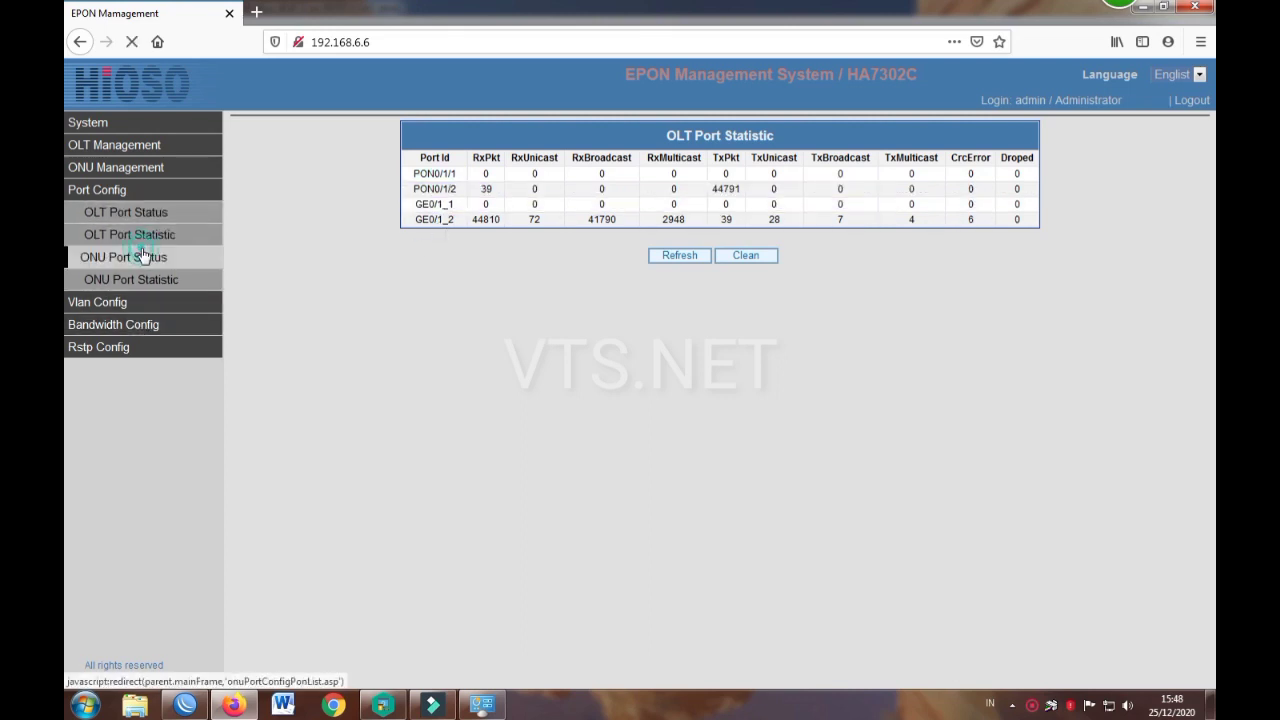
left_click(623, 190)
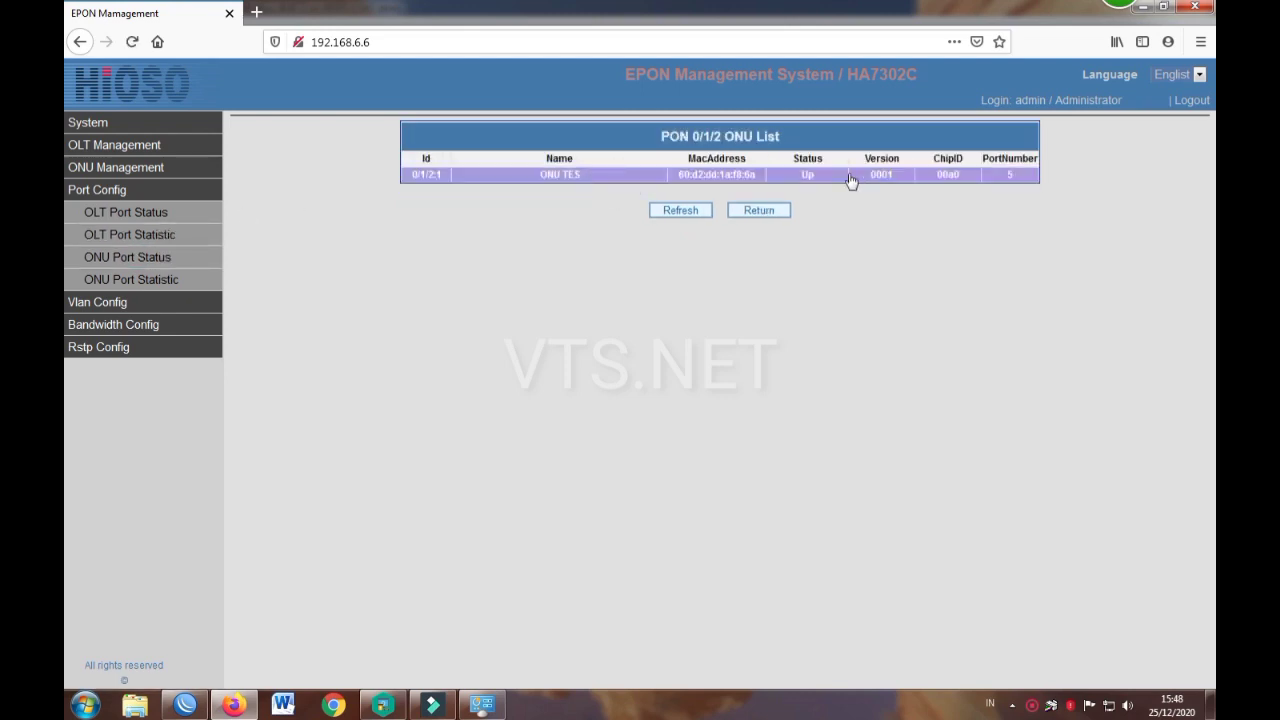
left_click(810, 179)
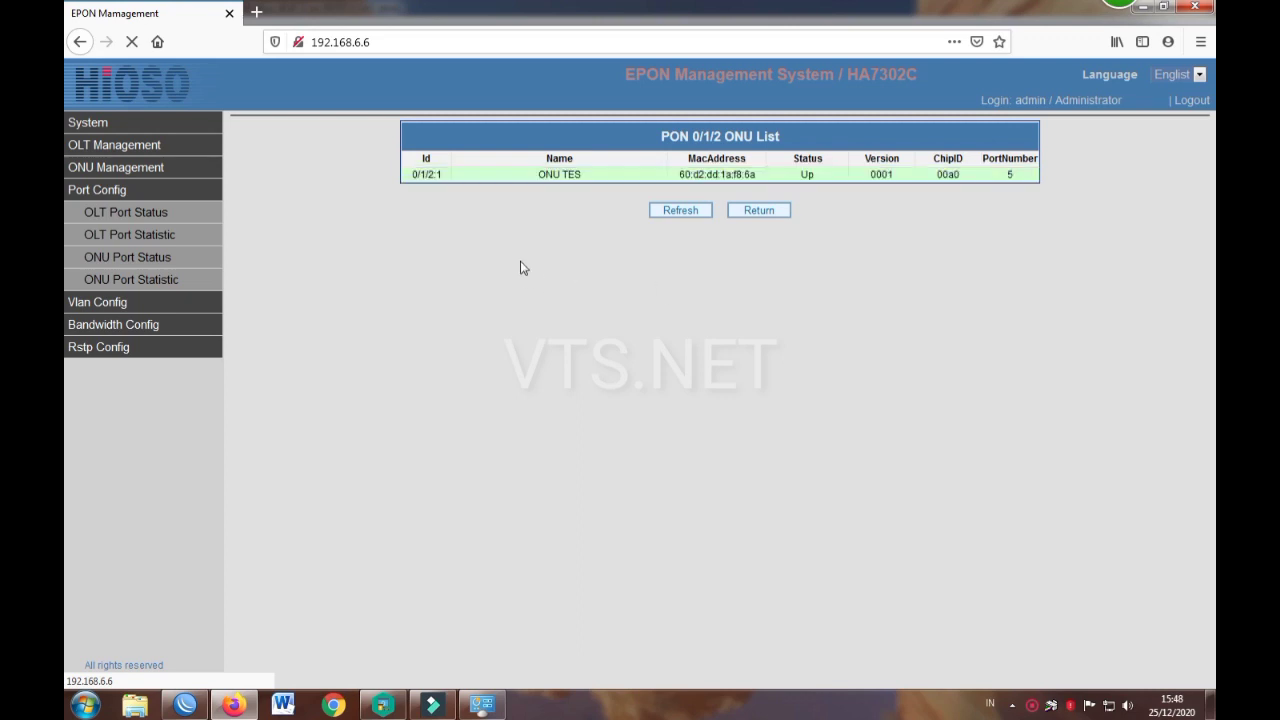
double_click(543, 176)
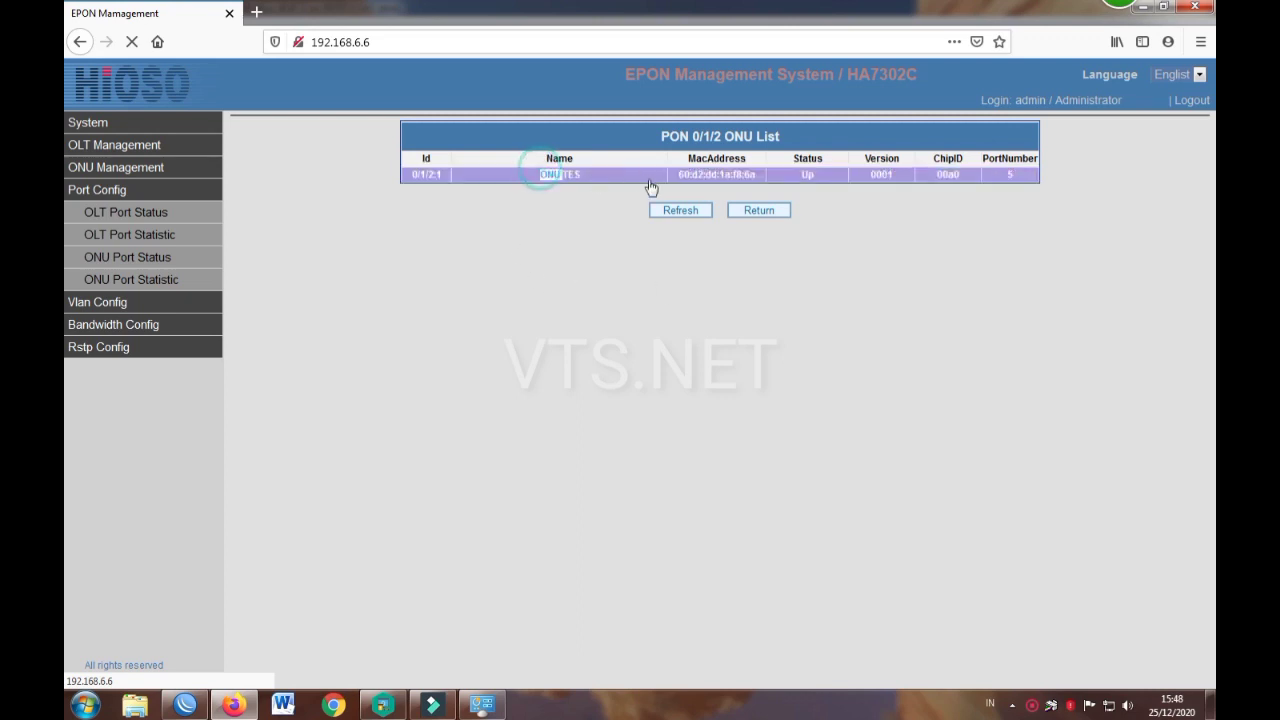
Step: Reload the stalled management page and check the Network and Sharing Center
left_click(148, 284)
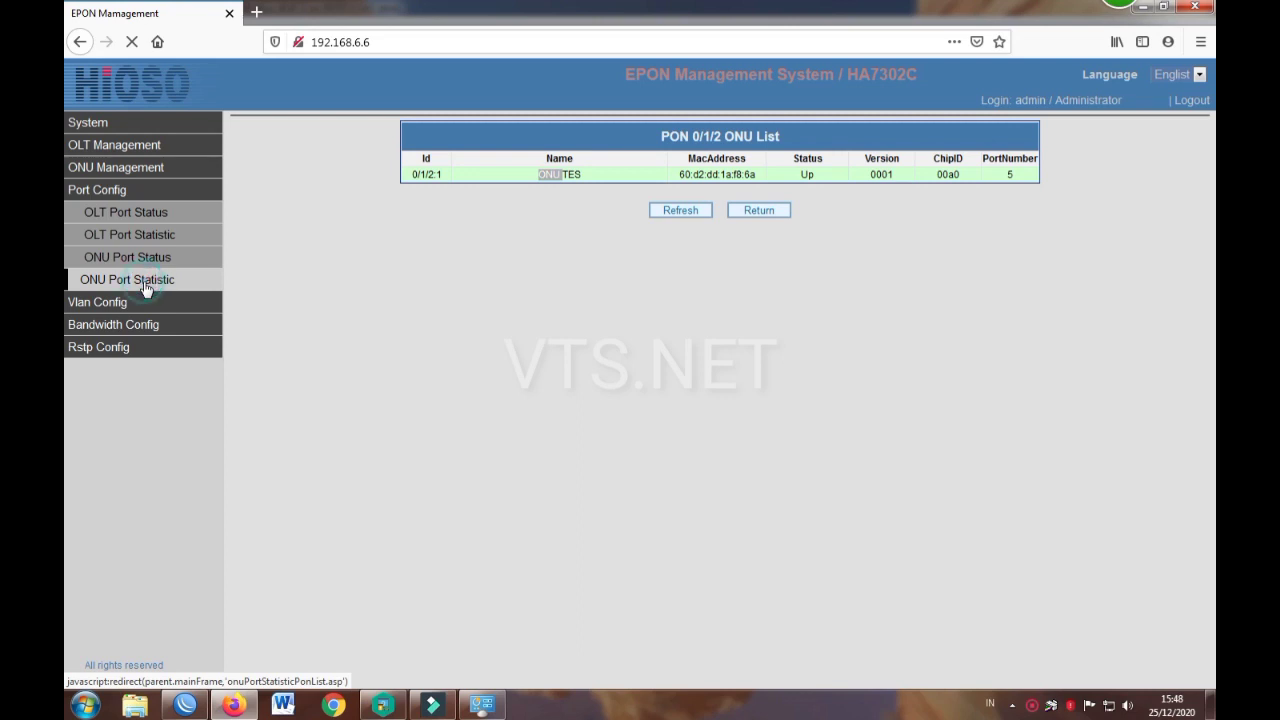
left_click(131, 42)
left_click(132, 43)
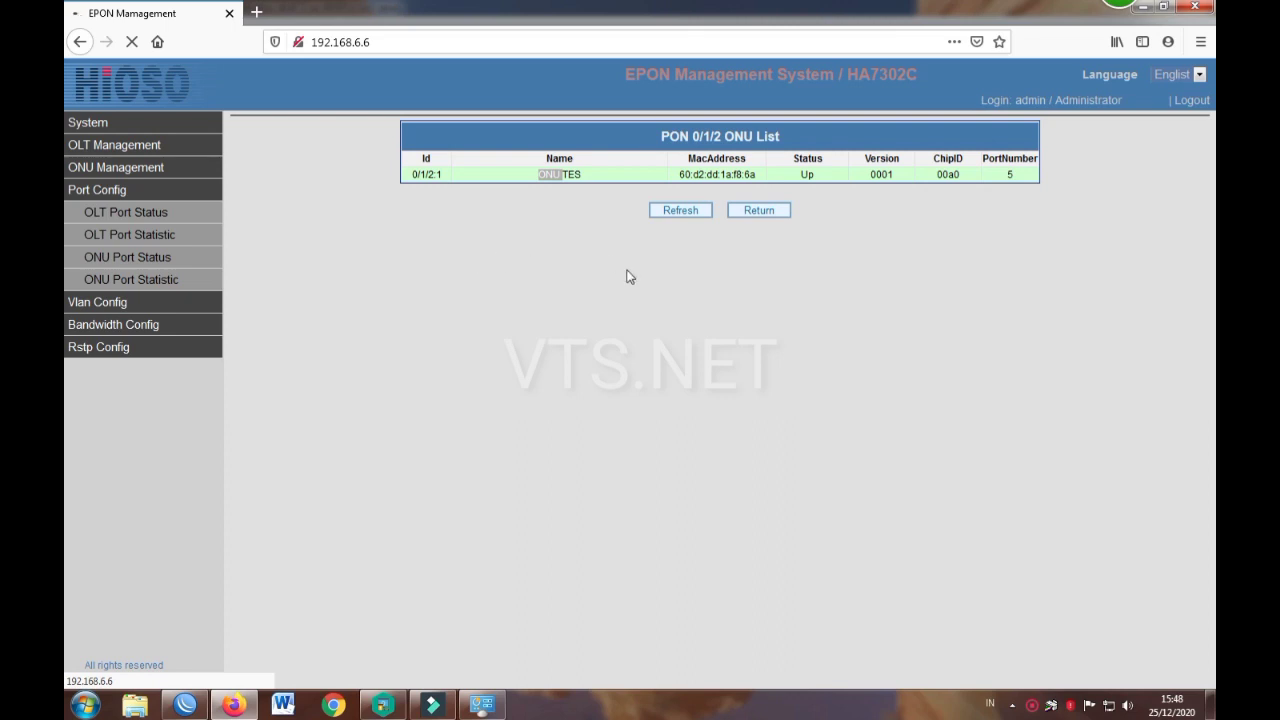
left_click(482, 704)
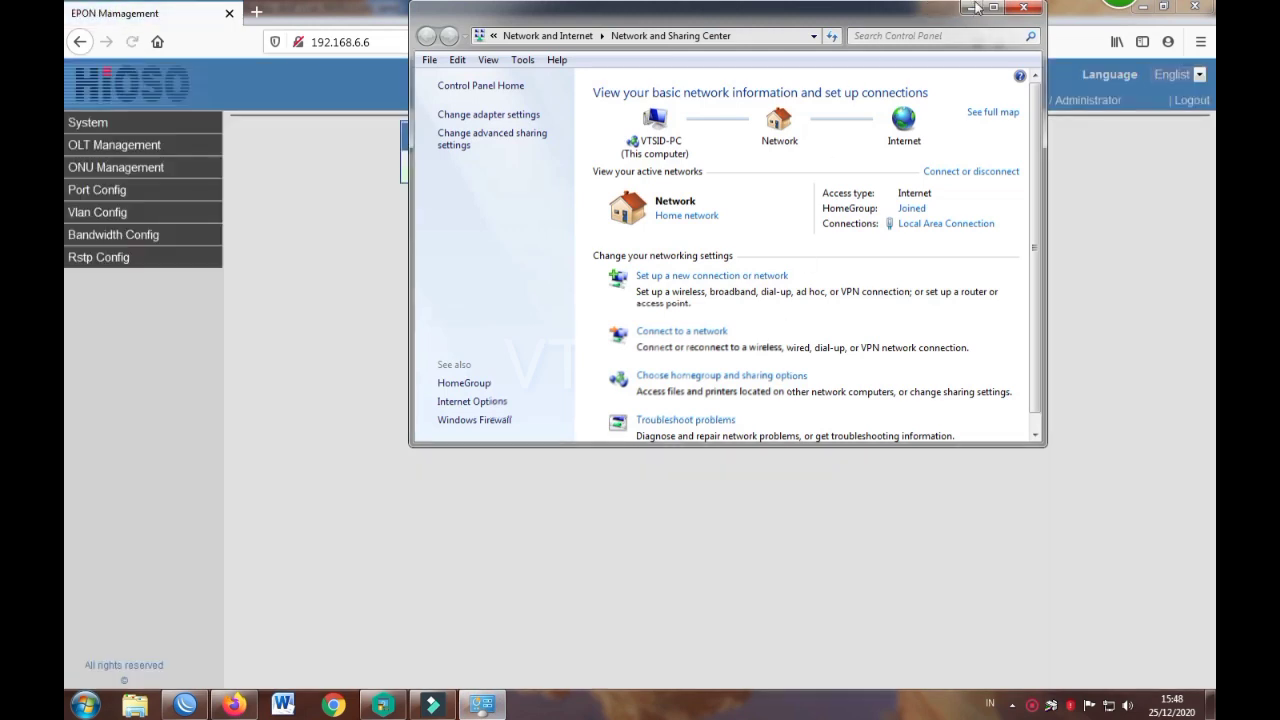
left_click(973, 8)
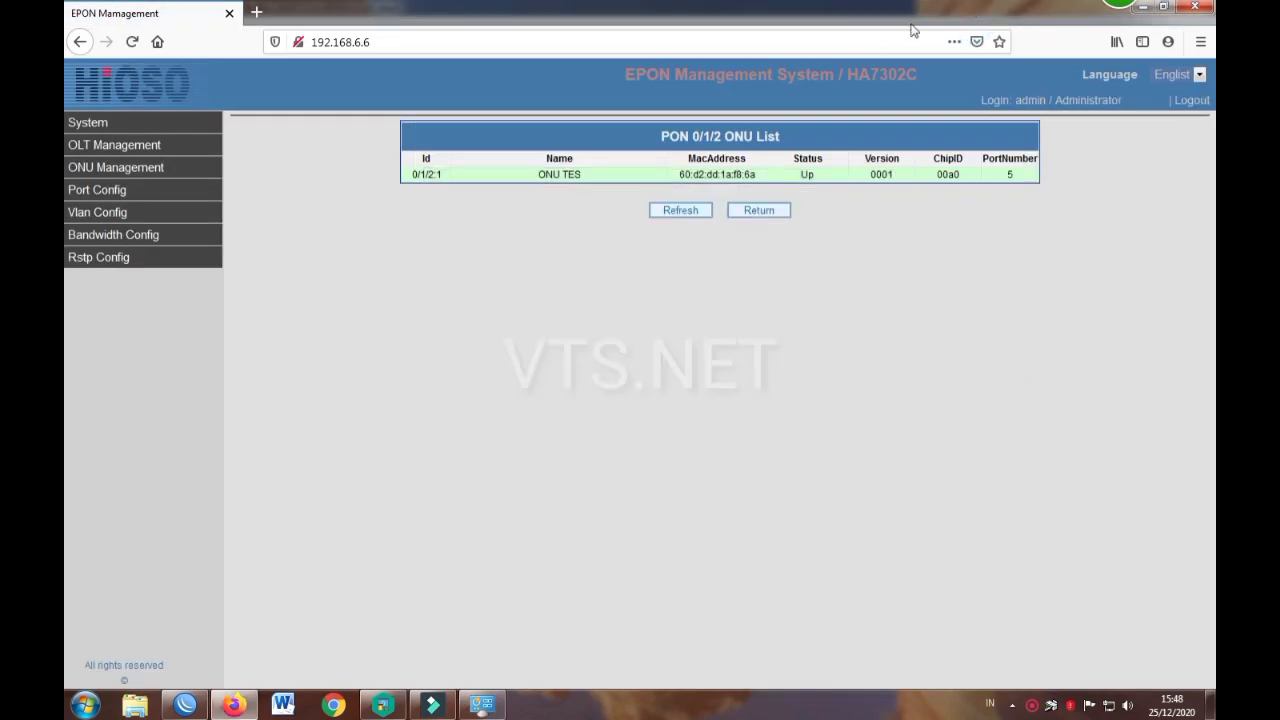
Step: View port statistics for ONU TES on PON 0/1/2, then open OLT Port Vlan
left_click(91, 200)
left_click(93, 203)
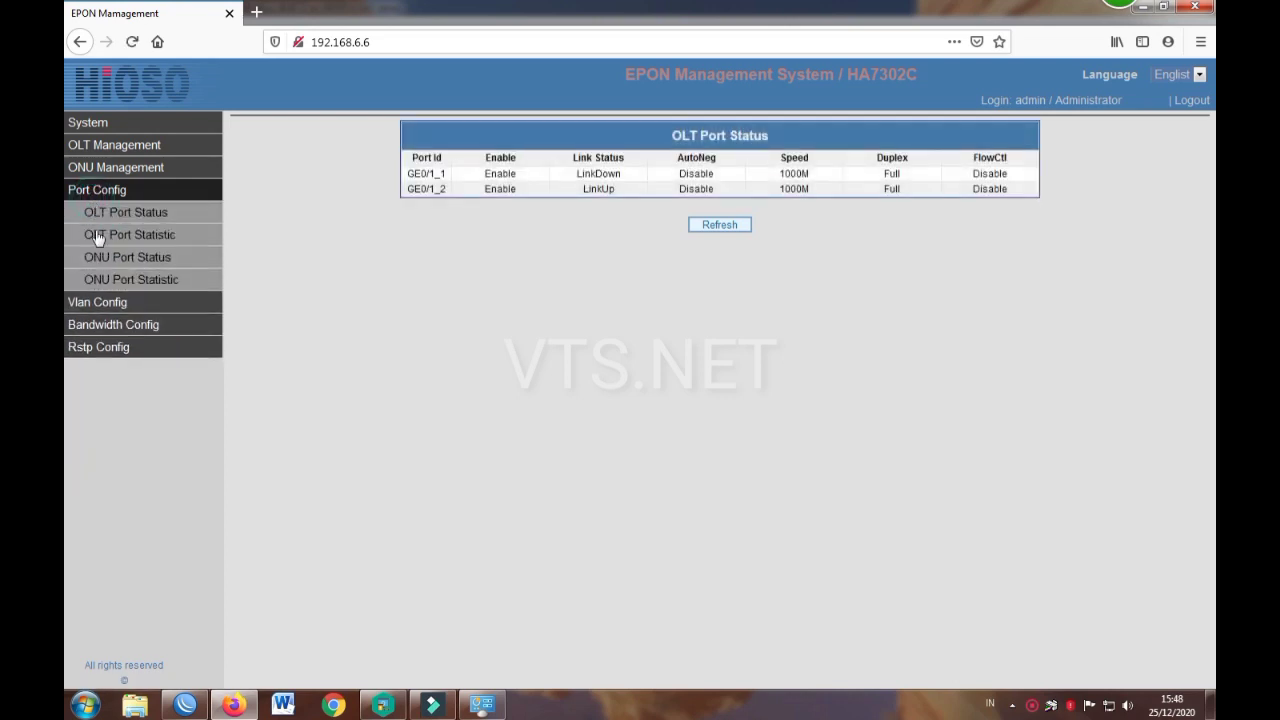
left_click(106, 285)
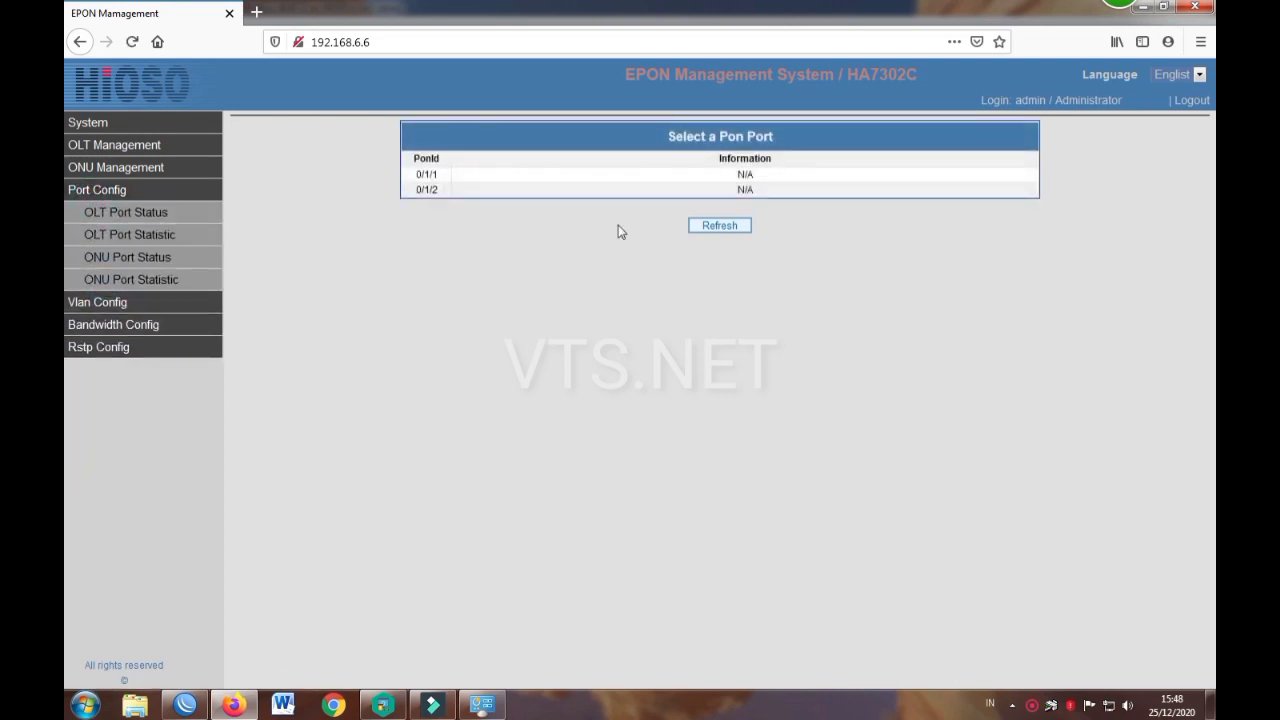
left_click(690, 190)
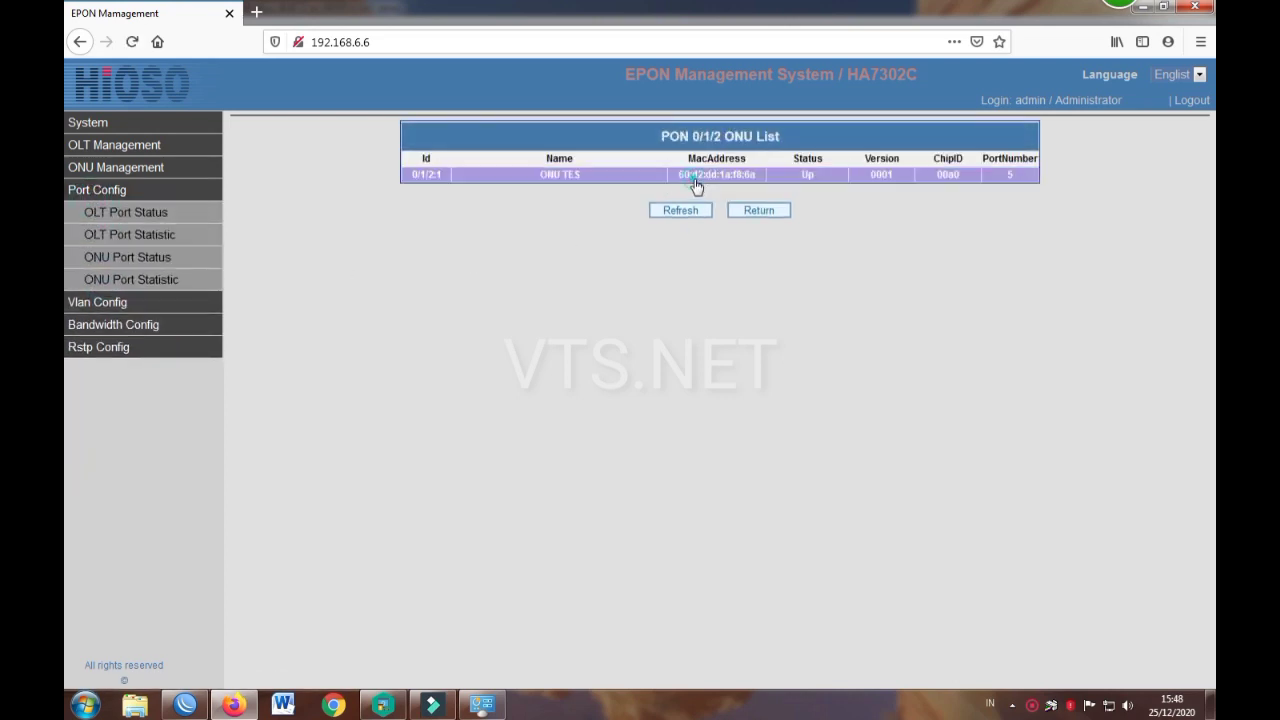
left_click(694, 178)
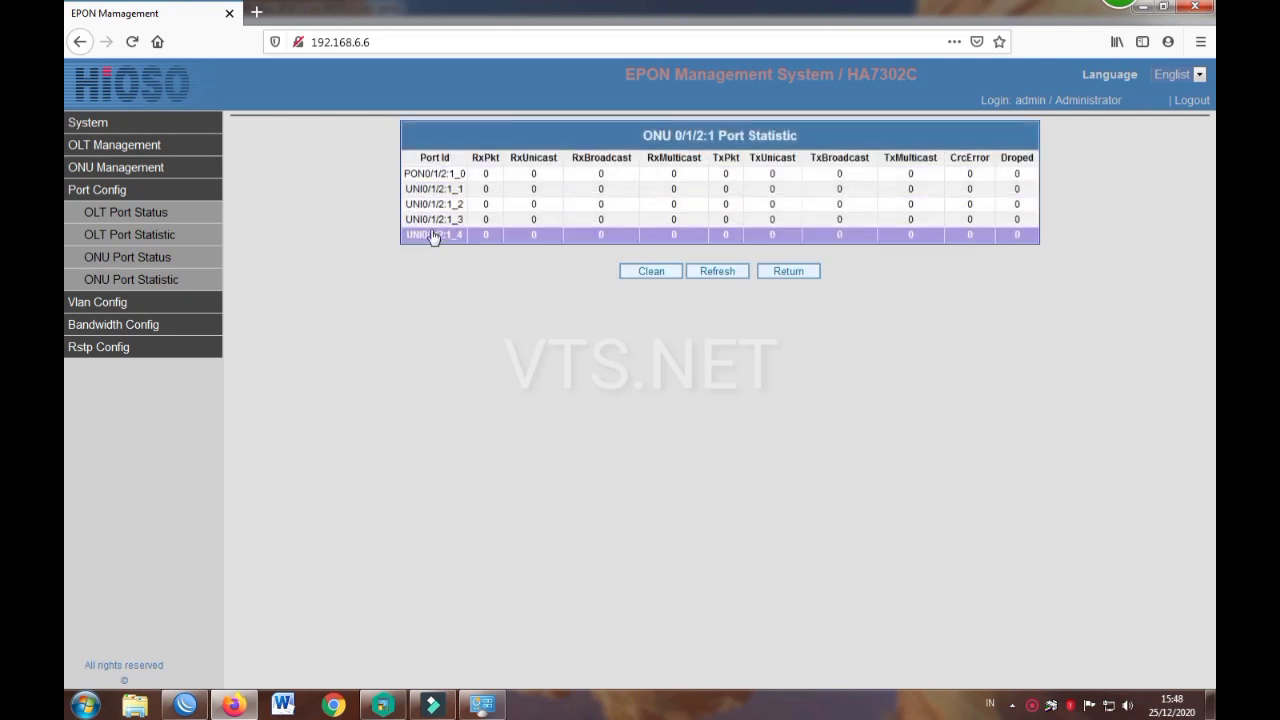
left_click(780, 272)
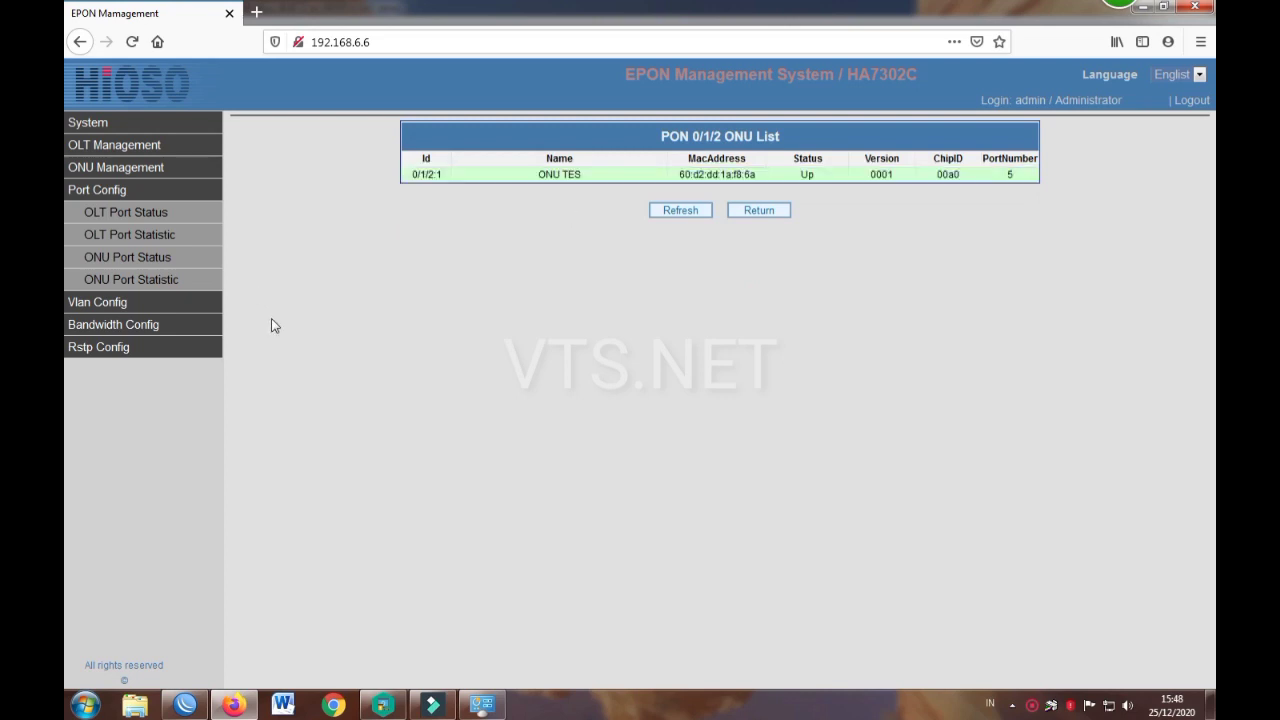
left_click(116, 303)
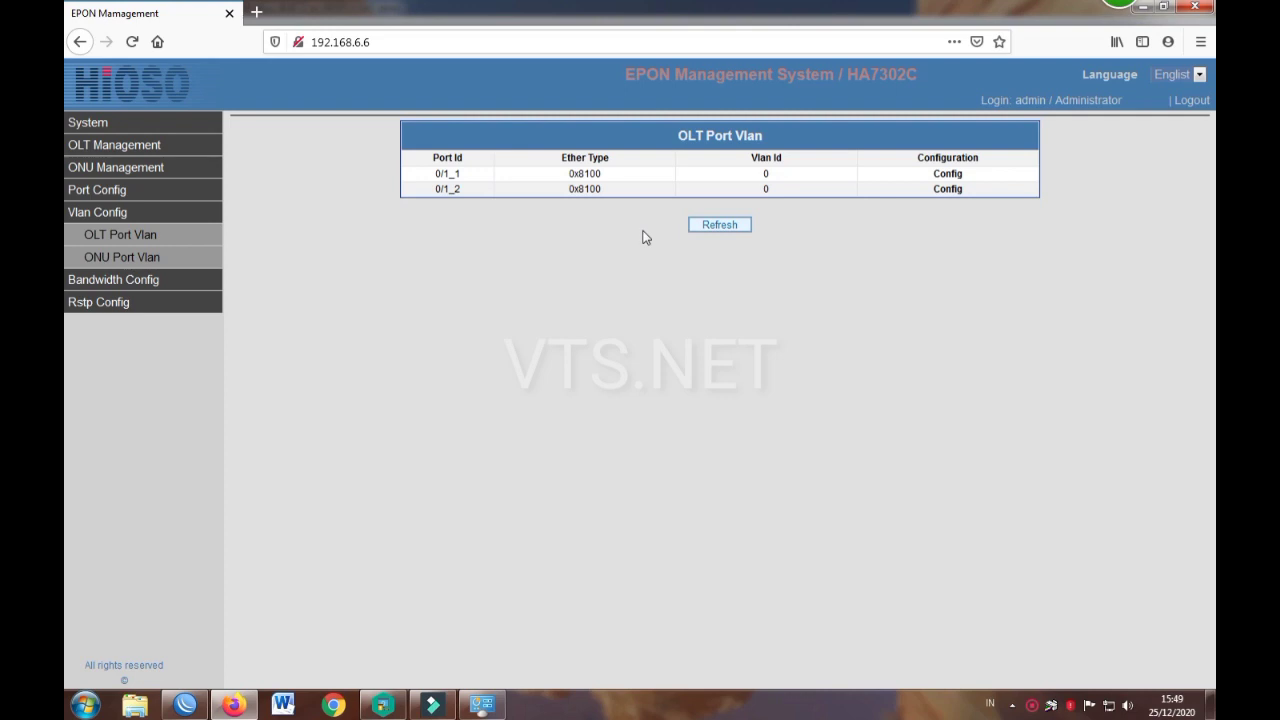
Step: Open ONU Port Vlan settings for port 0/1/2:1_1 on ONU TES, PON 0/1/2
left_click(133, 255)
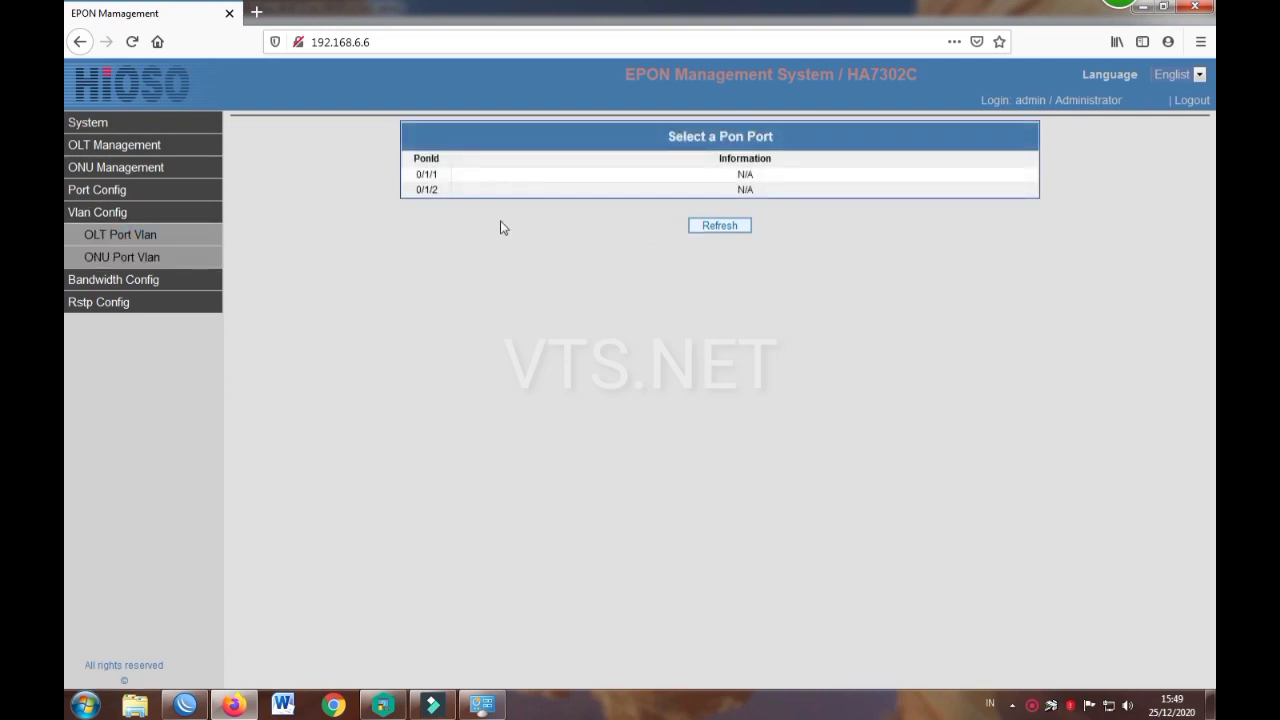
left_click(765, 189)
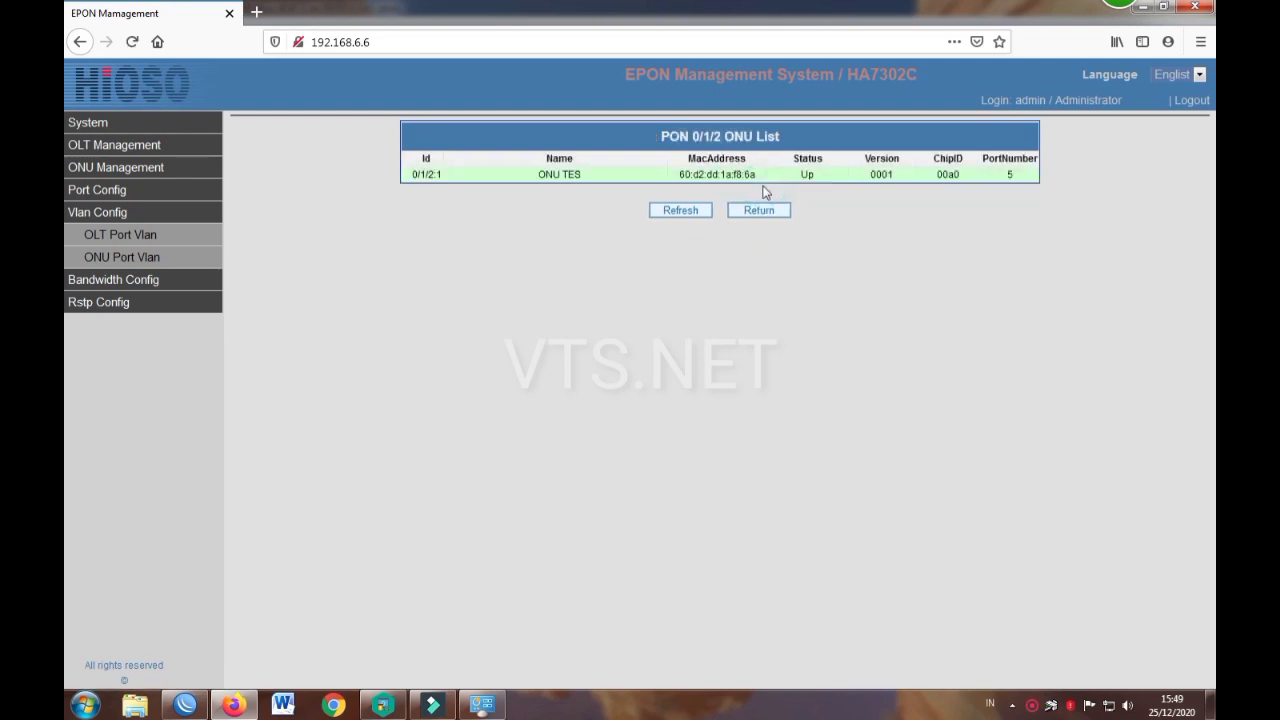
left_click(700, 175)
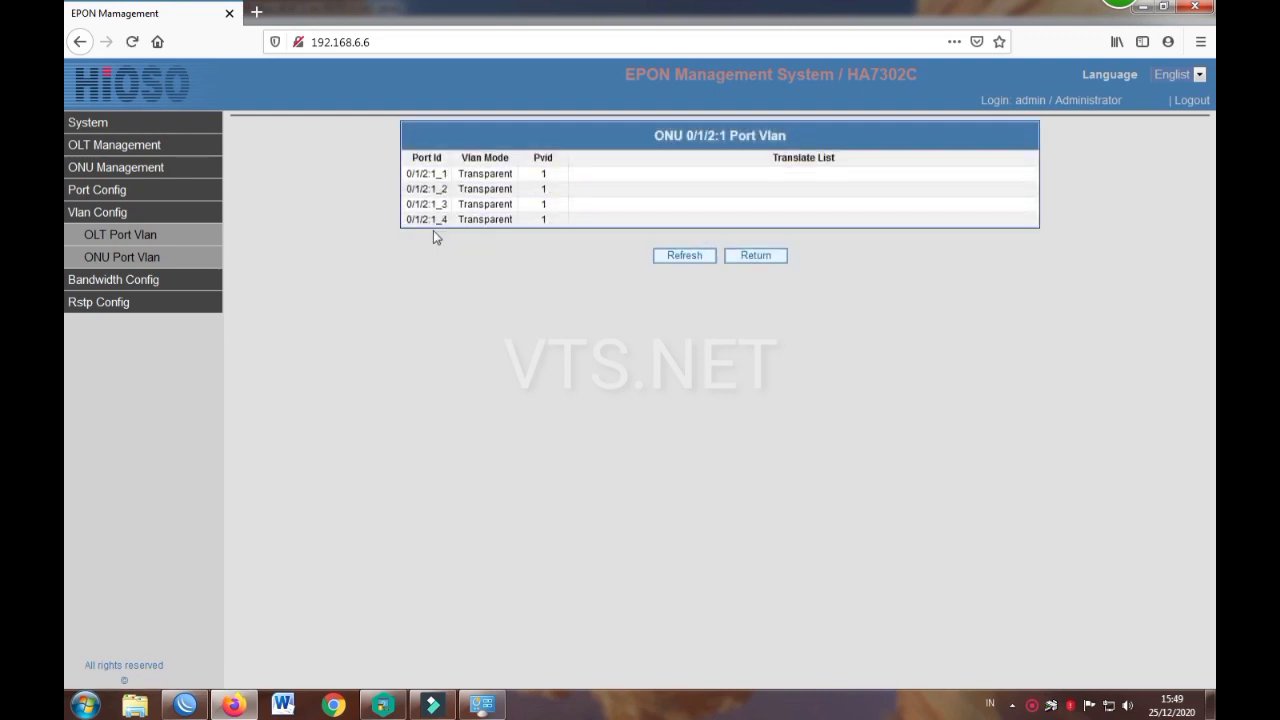
left_click(543, 174)
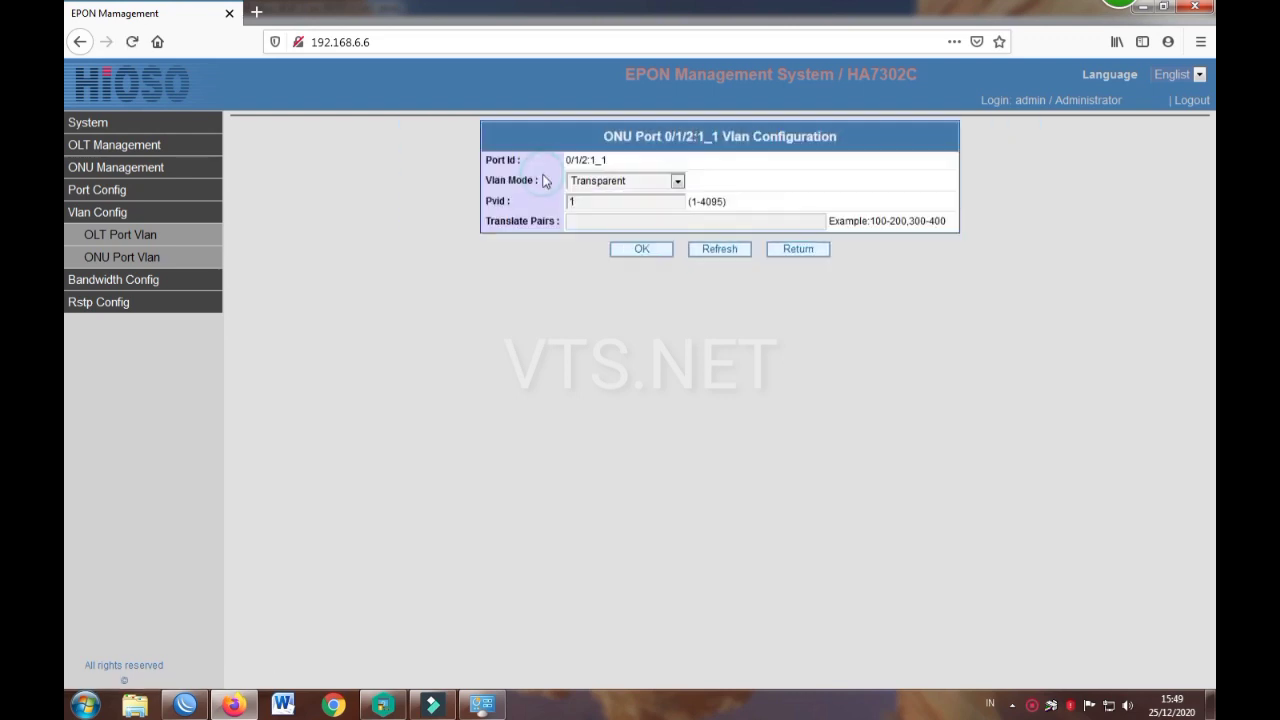
Step: Check the Vlan Mode options, keep Transparent, and return to the PON port list
left_click(622, 181)
left_click(620, 183)
left_click(621, 182)
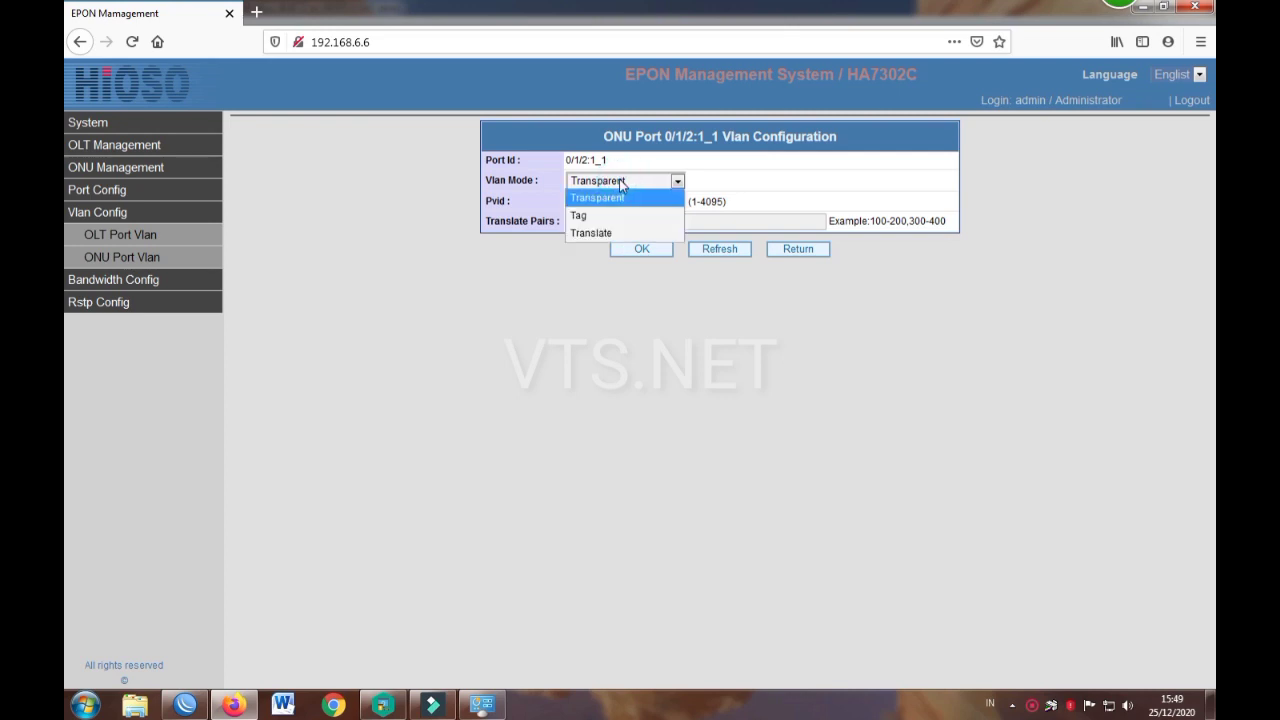
left_click(621, 182)
left_click(621, 182)
left_click(621, 182)
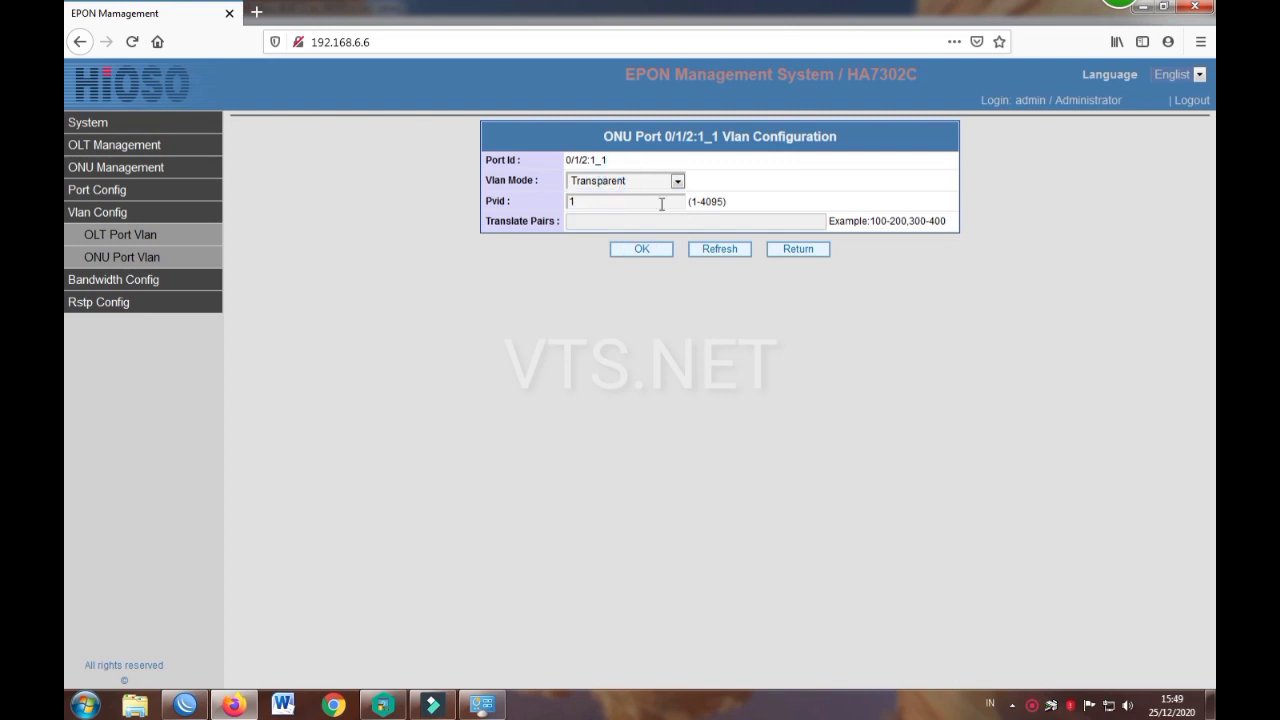
left_click(789, 252)
left_click(778, 254)
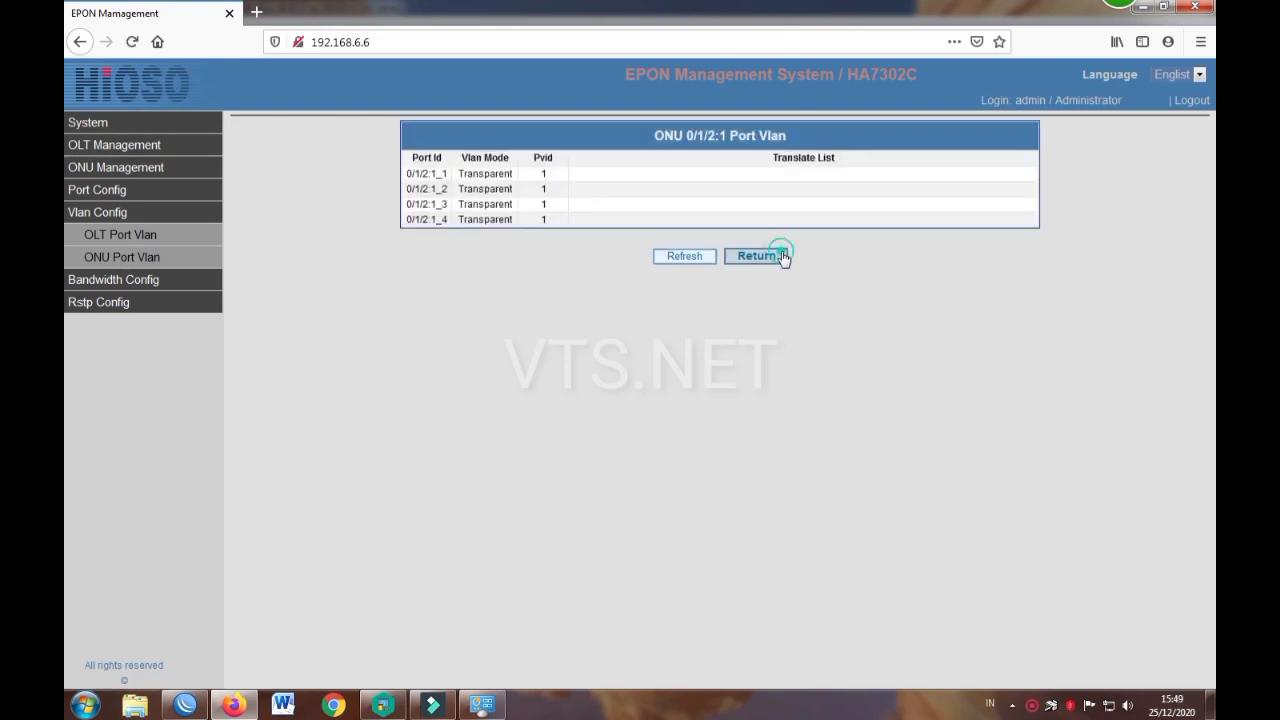
left_click(760, 214)
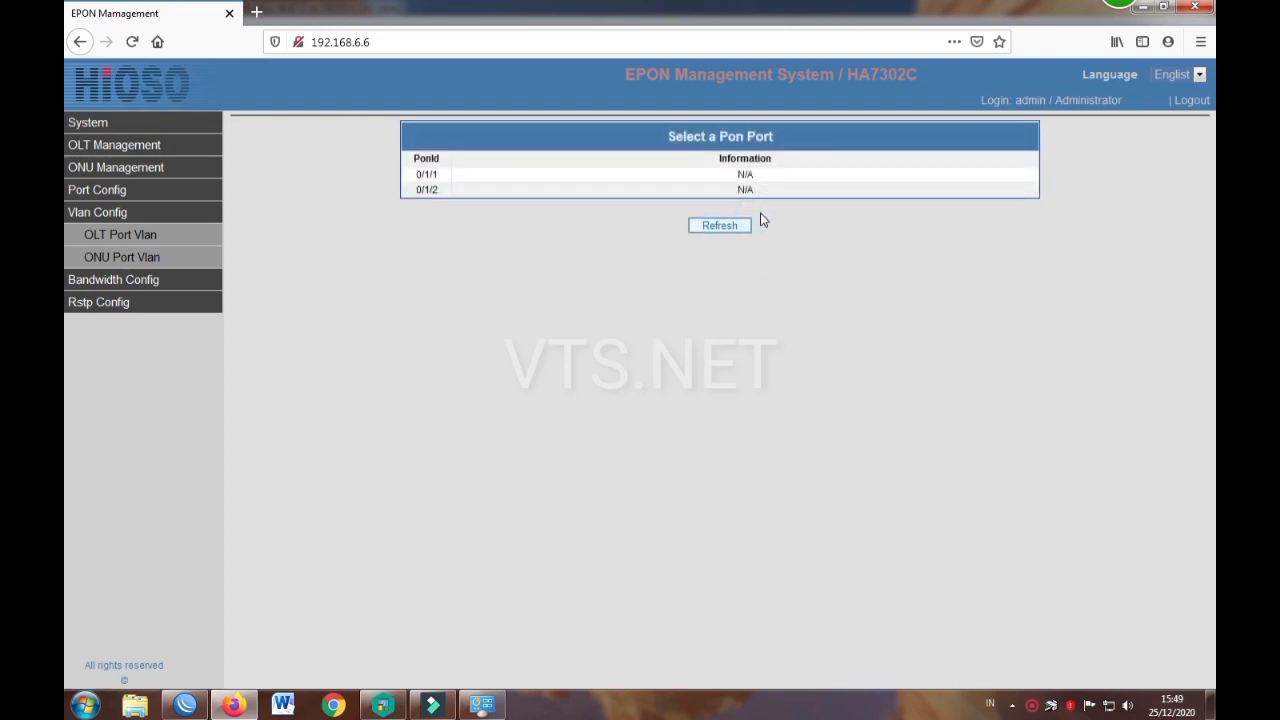
Step: View the OLT Port Bandwidth configuration for port GE0/1_2
left_click(141, 278)
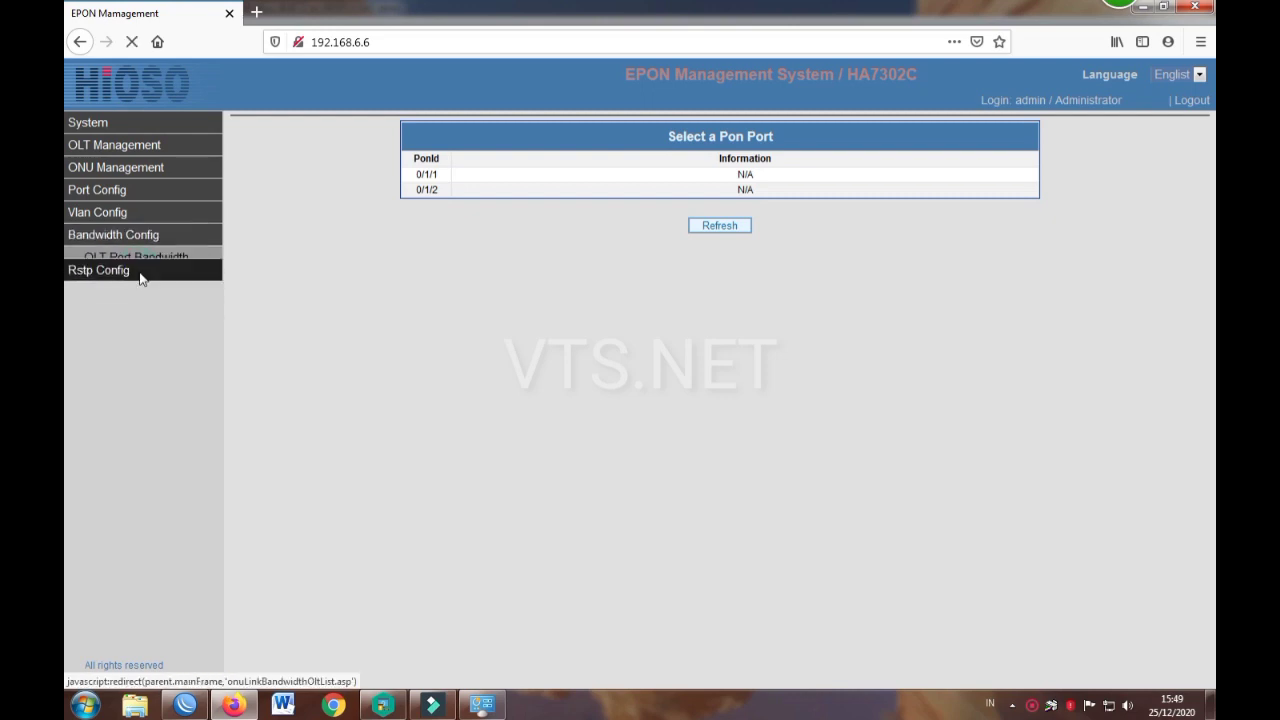
left_click(133, 245)
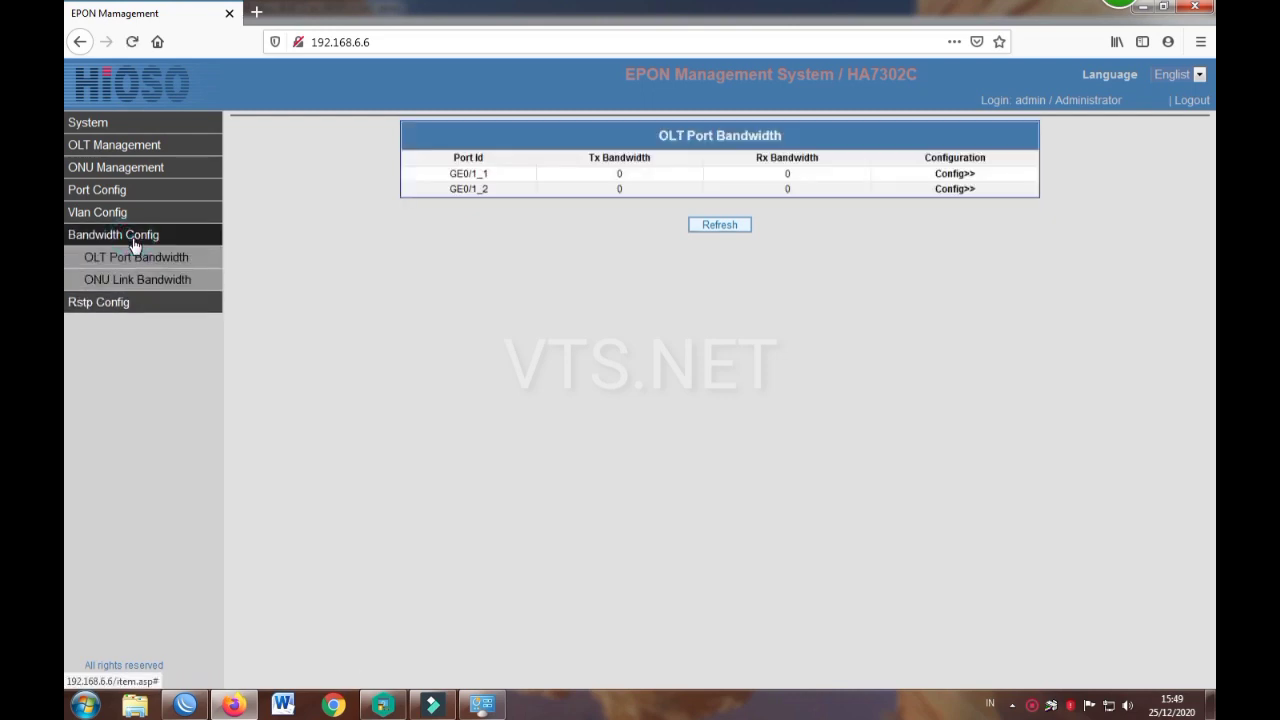
left_click(137, 257)
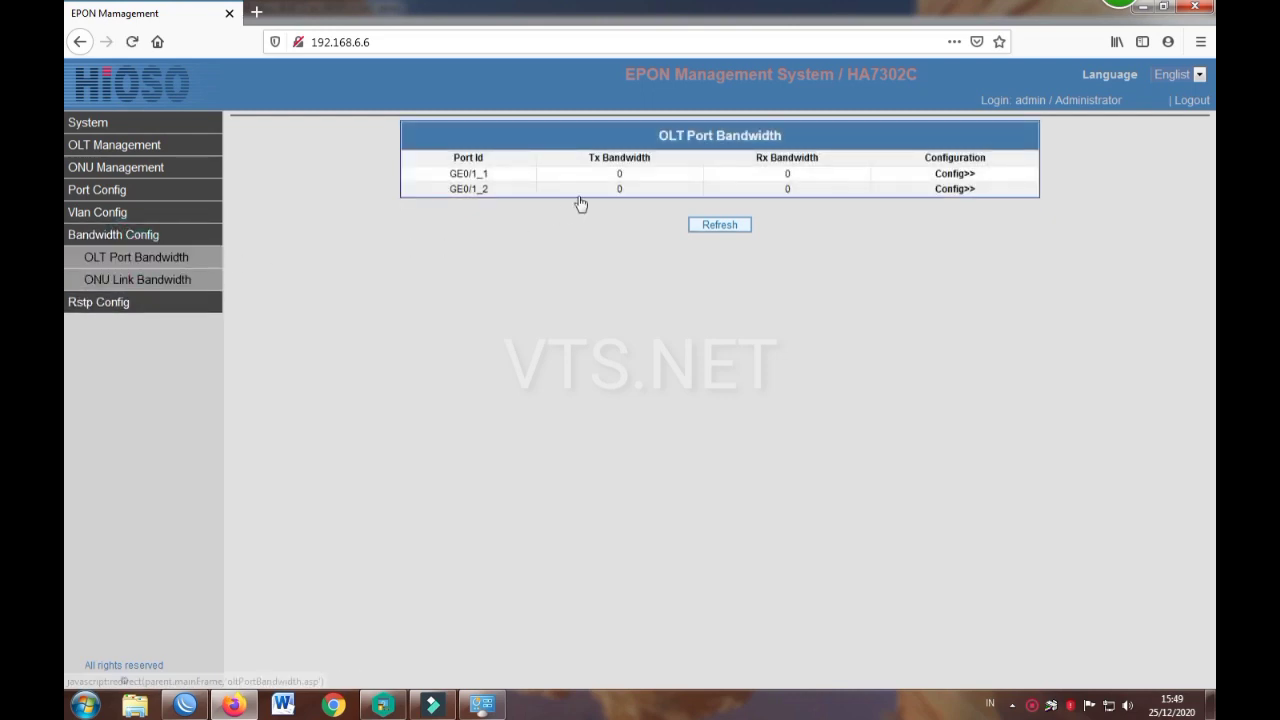
left_click(580, 191)
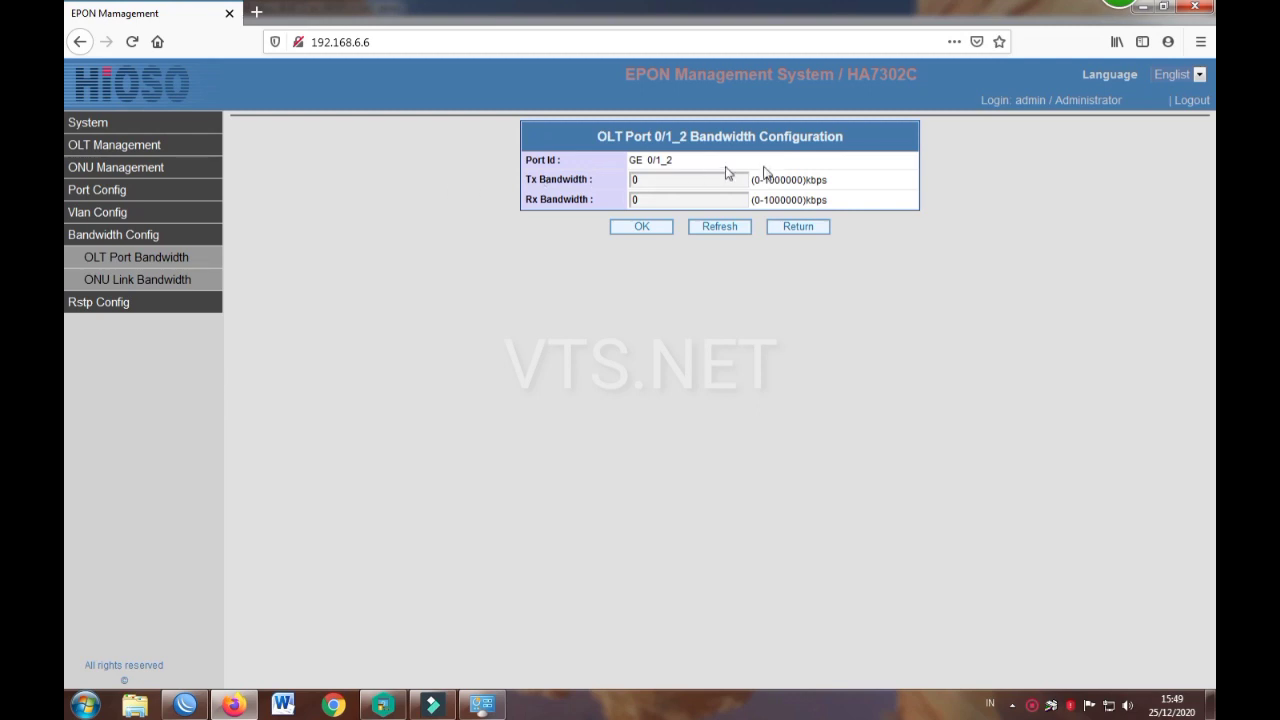
Step: Check ONU Link Bandwidth for OLT 0/1, PON 0/1/2, then return to the PON port choice
left_click(120, 279)
left_click(622, 172)
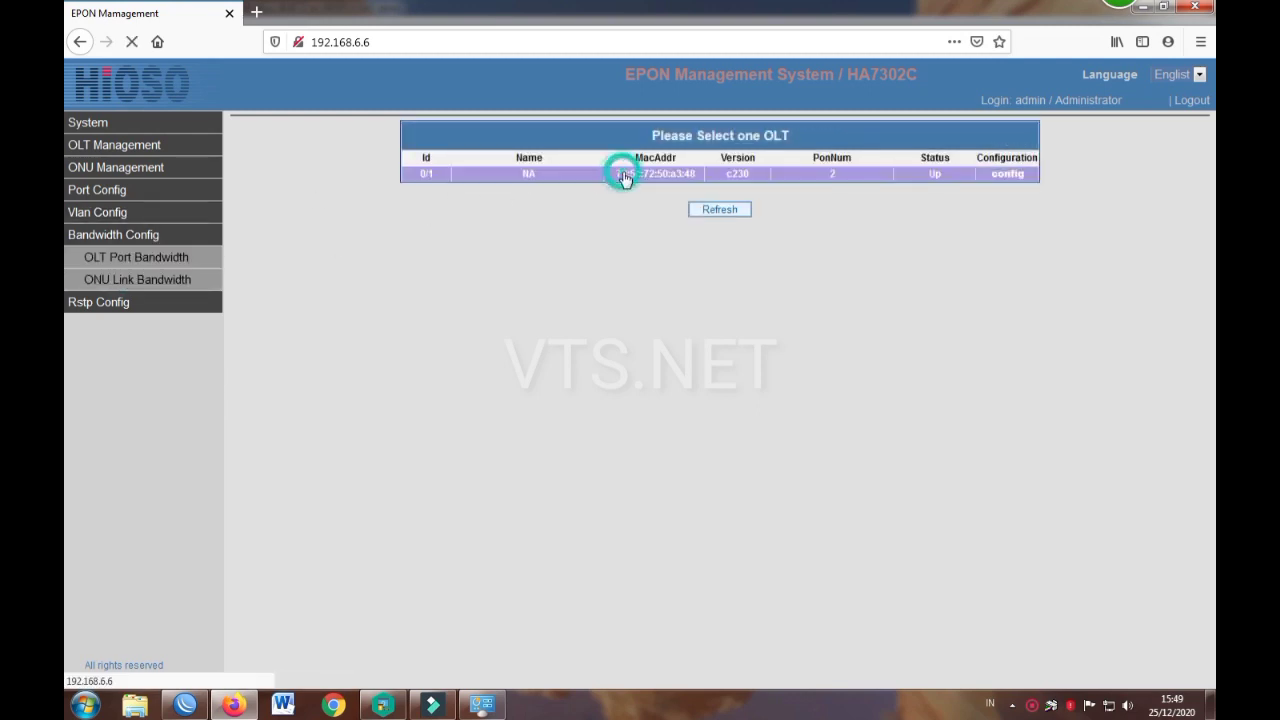
left_click(634, 189)
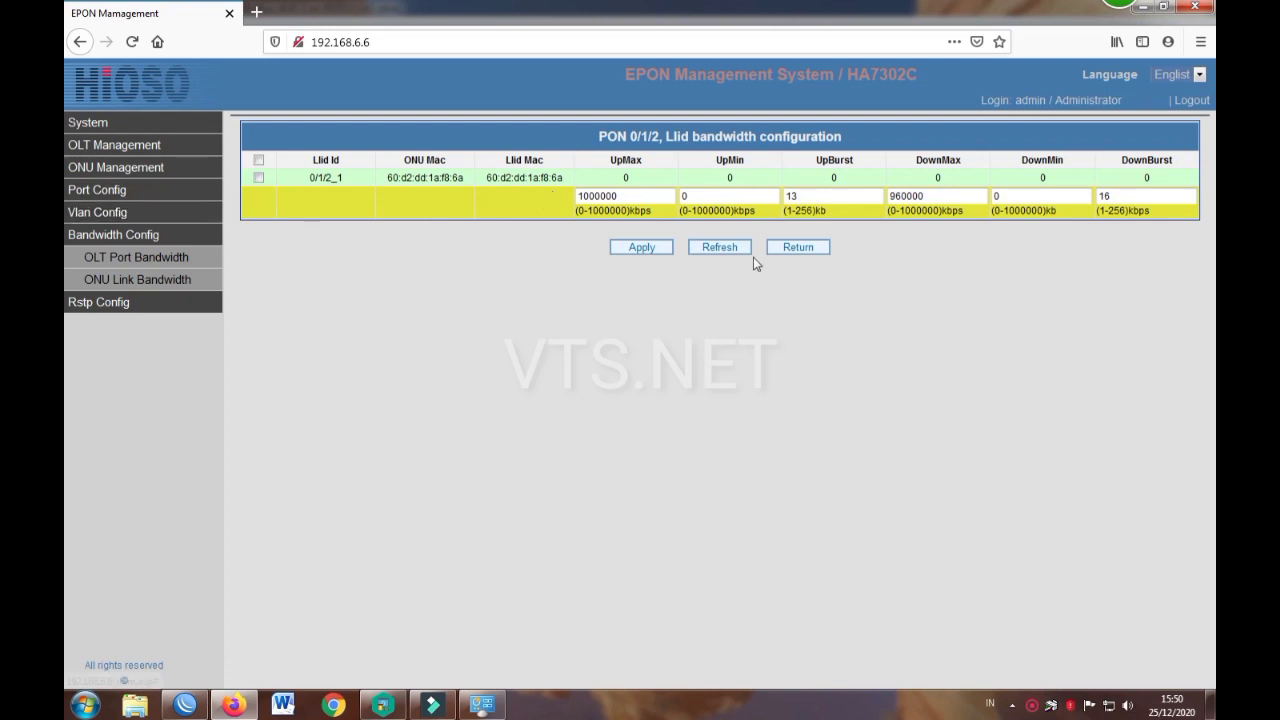
left_click(793, 248)
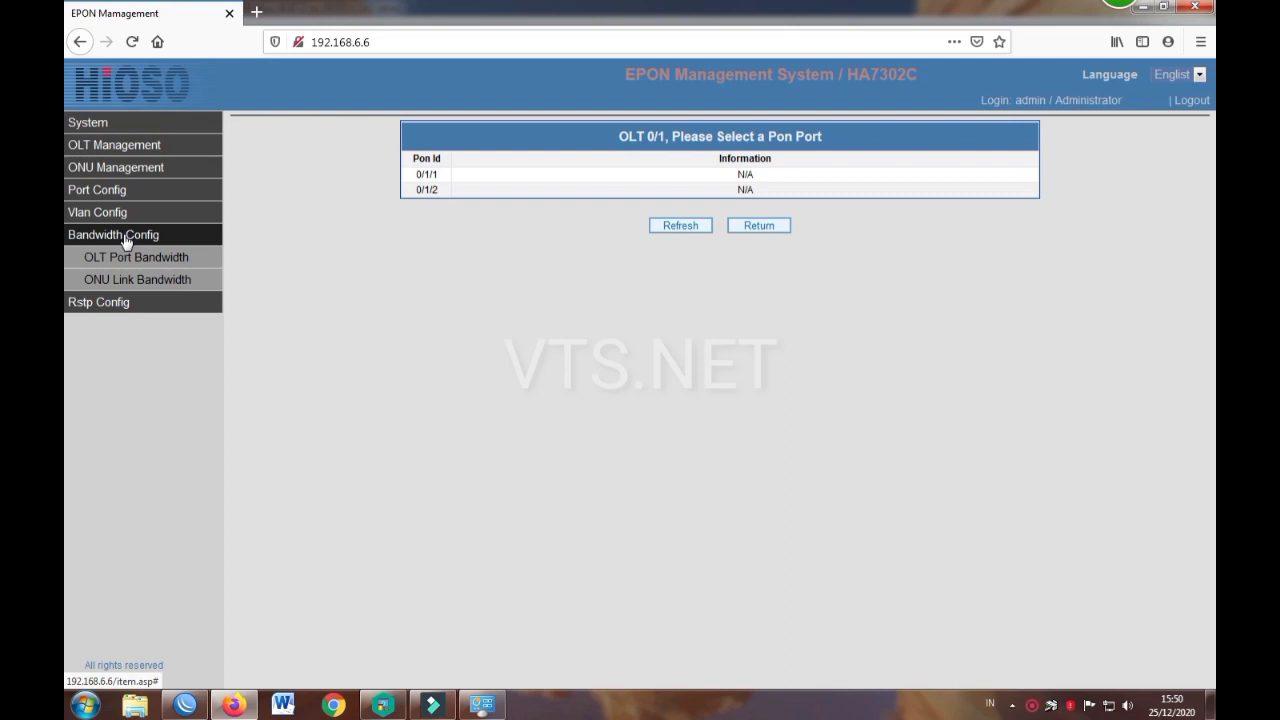
Step: Review and refresh the ONU Rstp table for PON 0/1/2, then open System Information
left_click(120, 300)
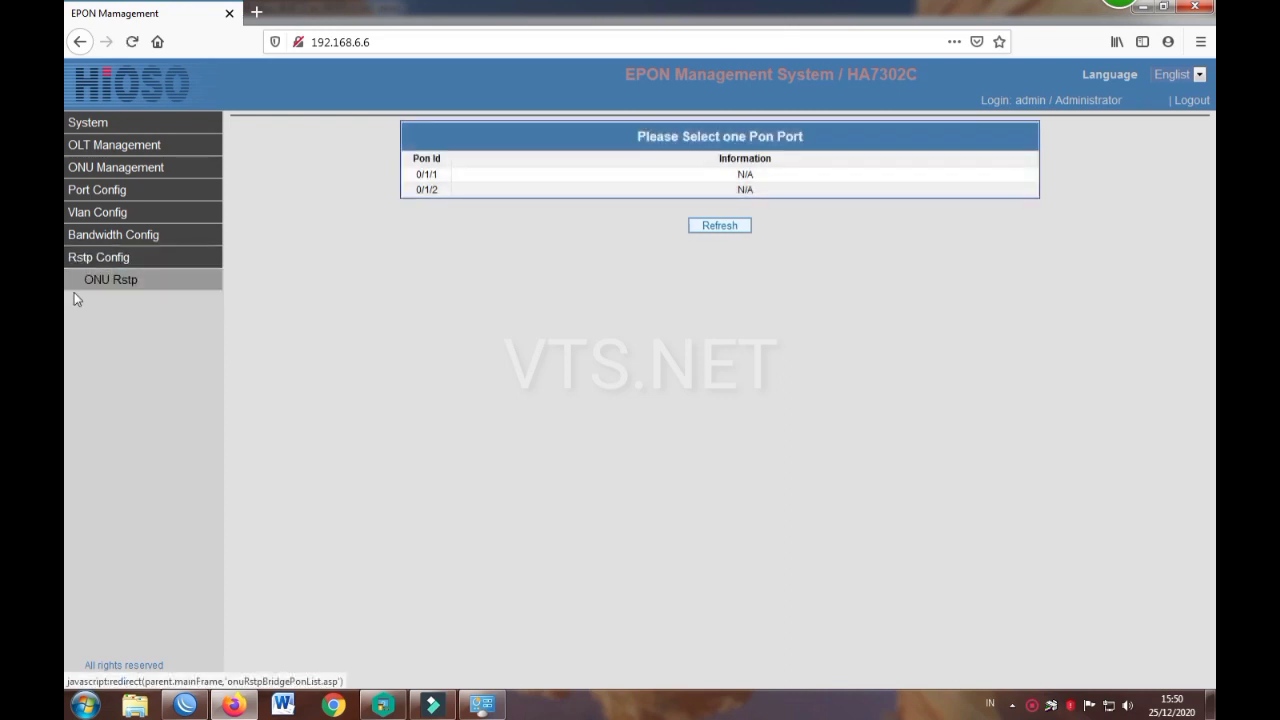
left_click(531, 192)
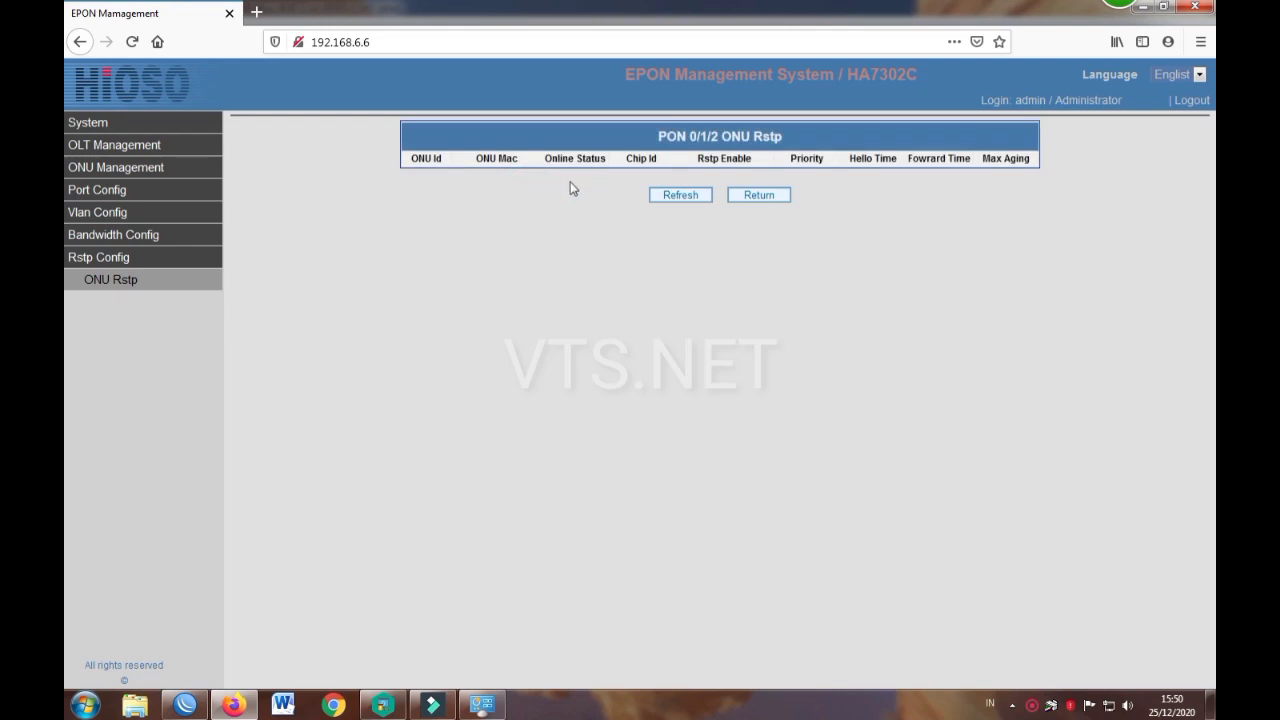
left_click(704, 199)
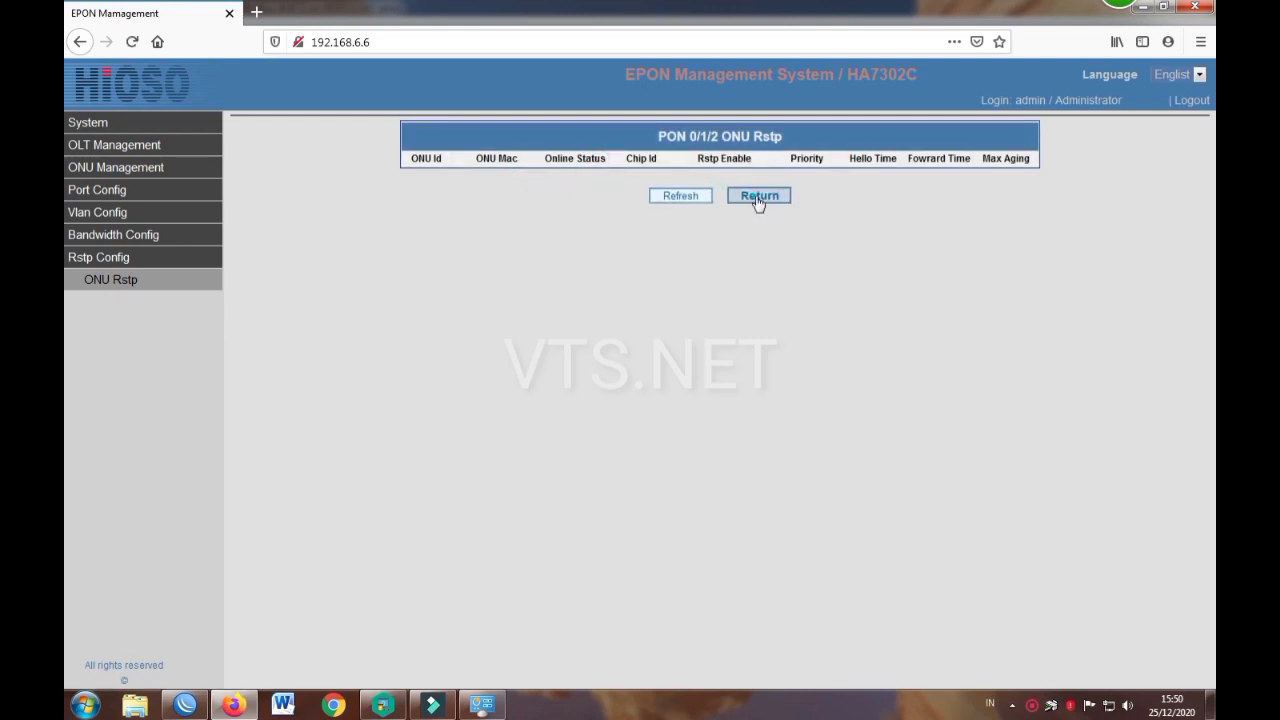
left_click(757, 205)
left_click(730, 225)
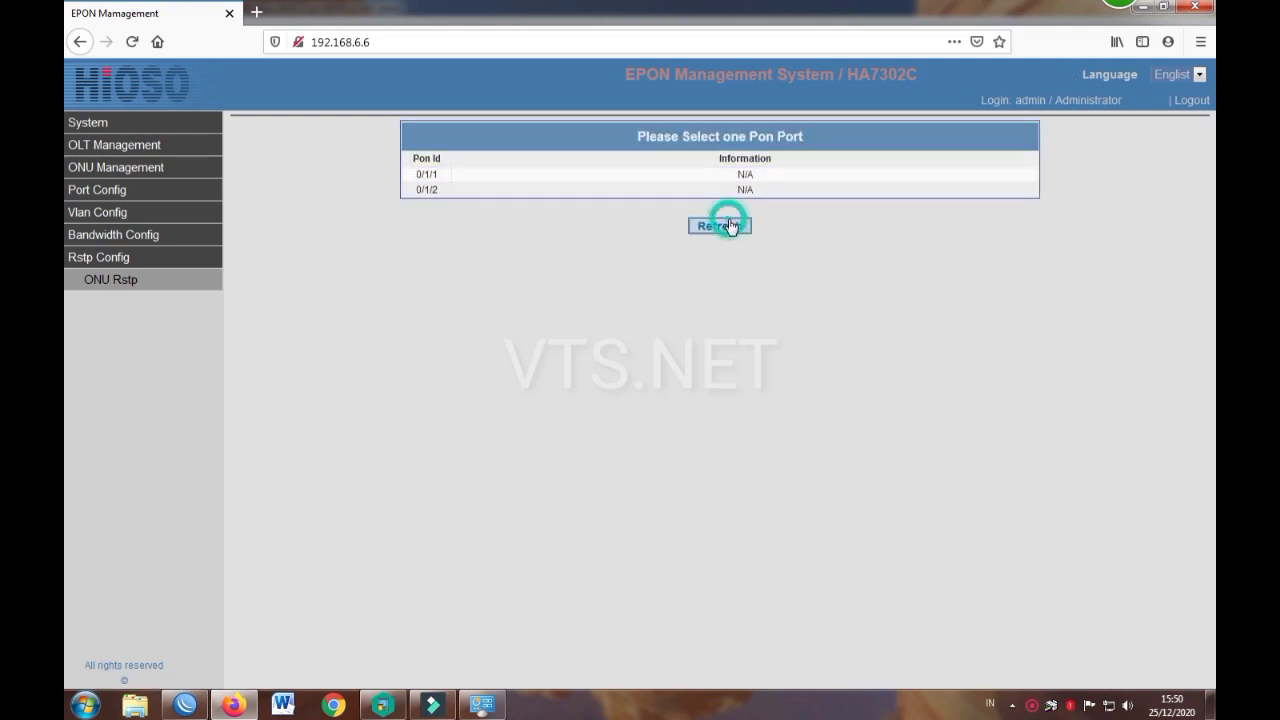
left_click(104, 125)
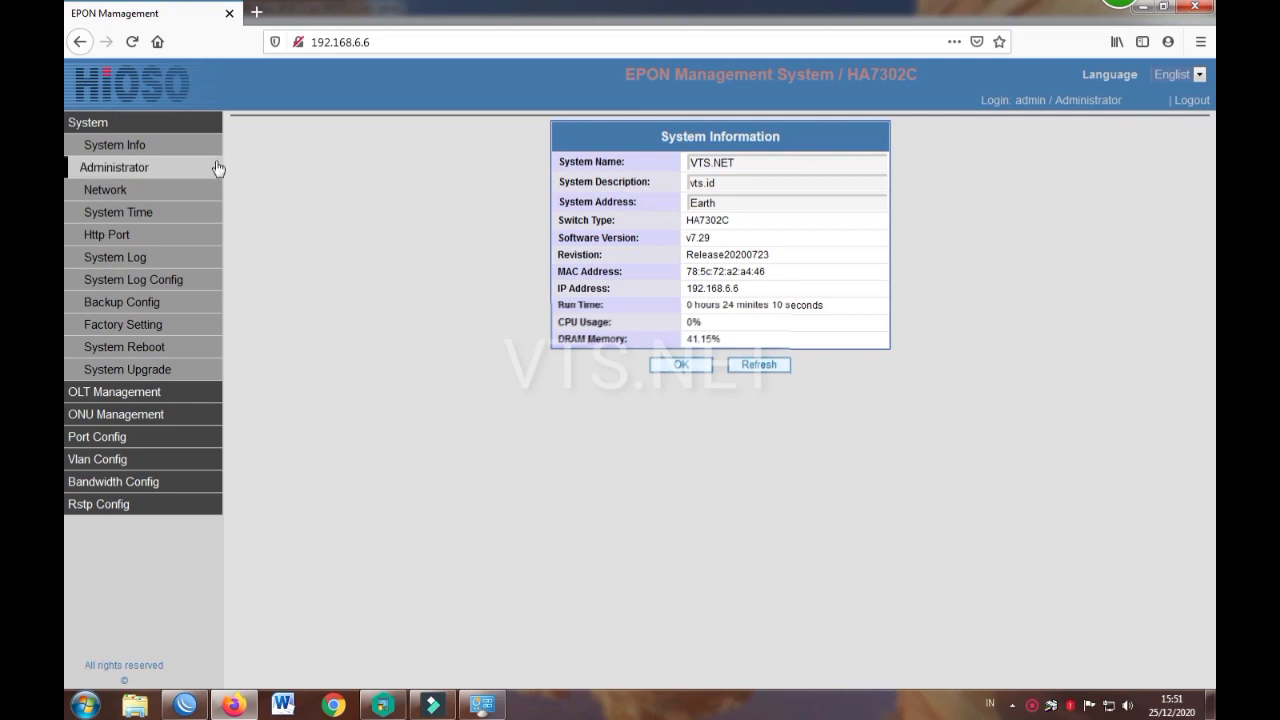
Step: Log out of the OLT web interface, confirming with Oke
right_click(428, 158)
left_click(377, 151)
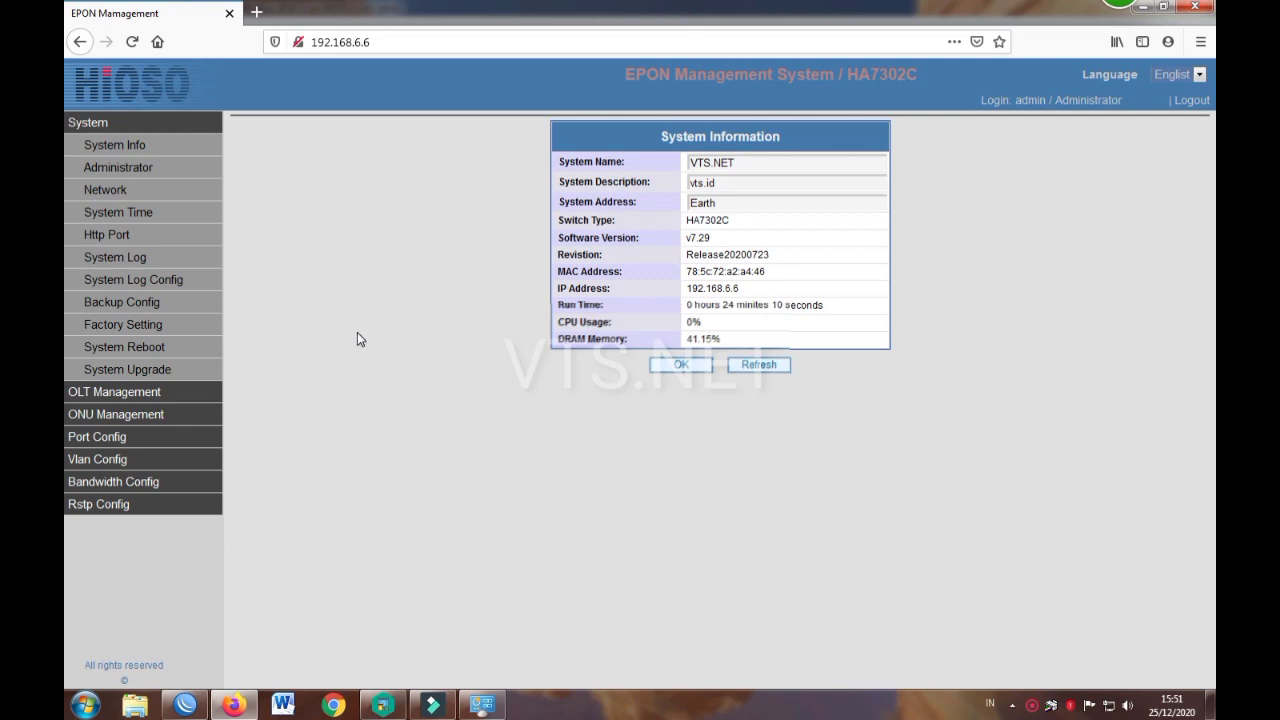
left_click(1178, 100)
left_click(617, 321)
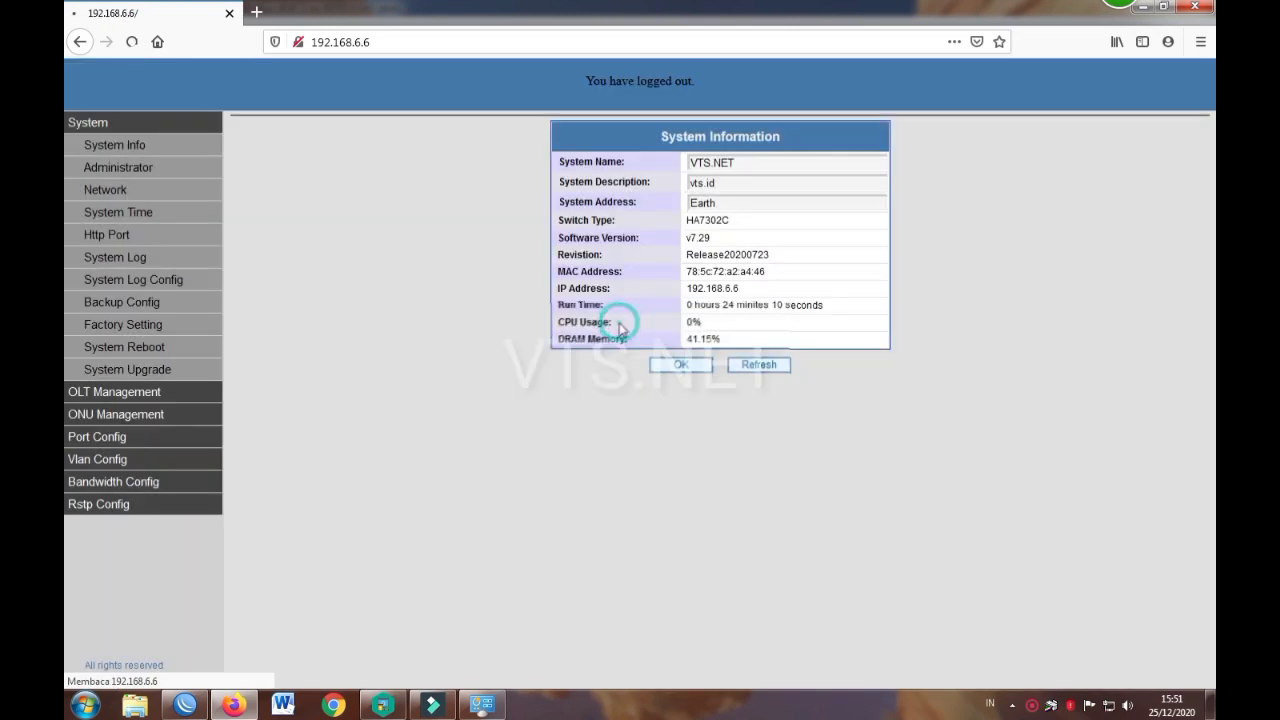
Step: Use the Windows taskbar context menu
right_click(1032, 705)
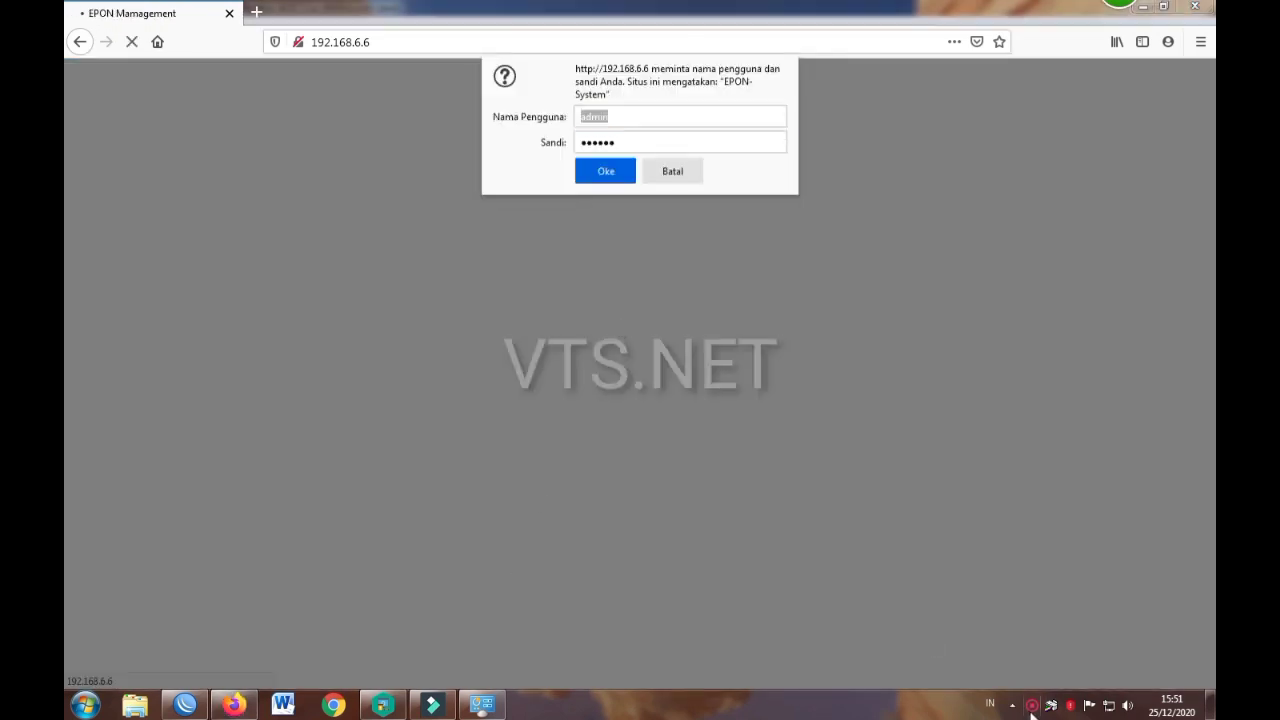
left_click(1011, 631)
right_click(1034, 709)
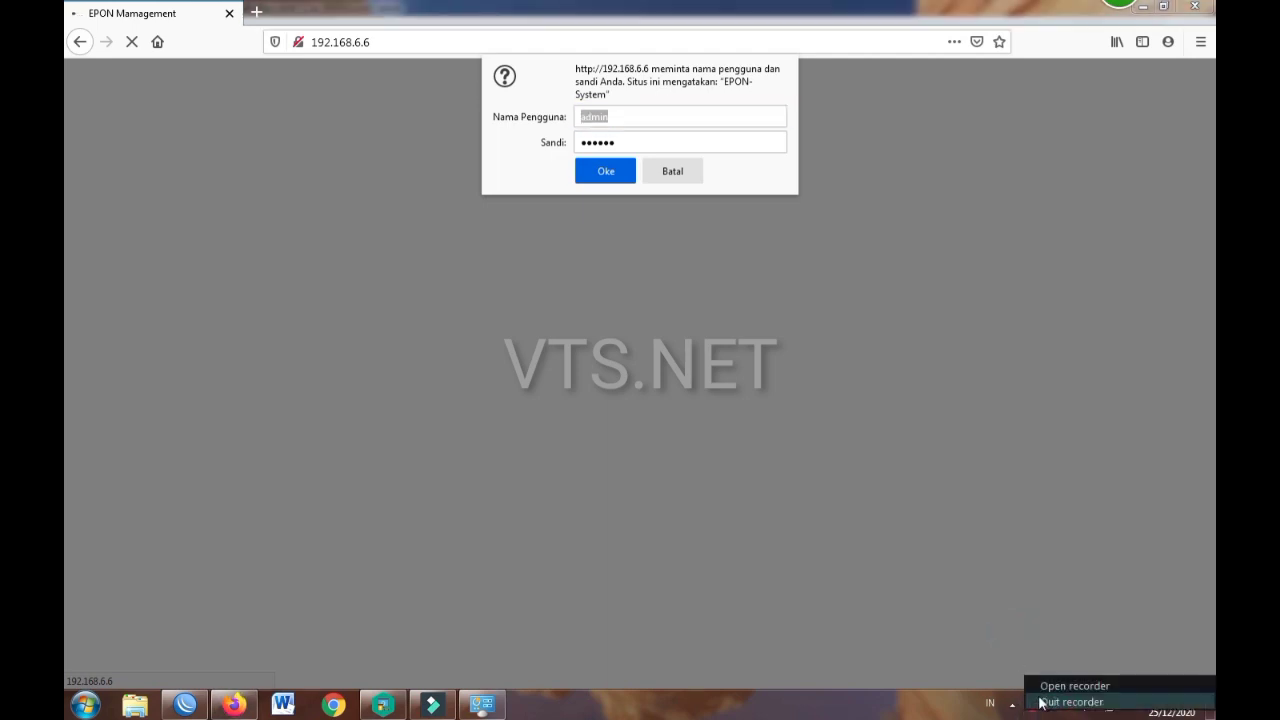